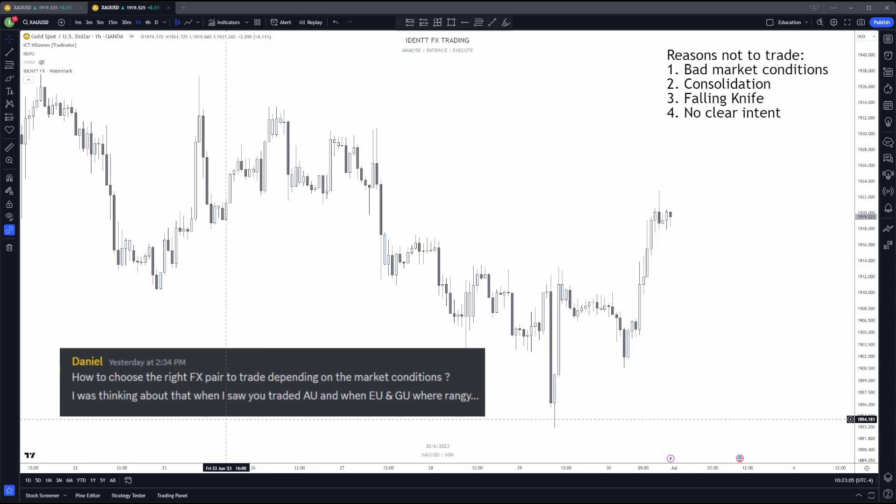
Nudge the pasted chat-question image slightly up and to the left on the gold chart.
left_click_drag(167, 379, 143, 375)
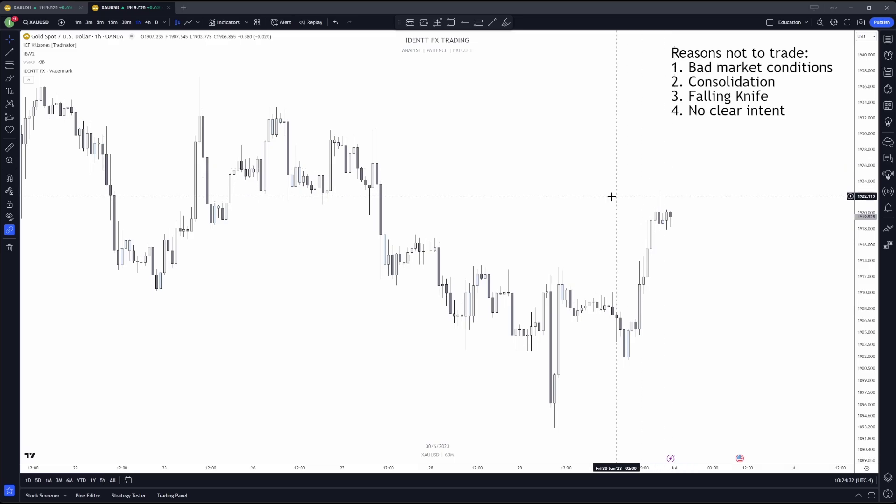
Switch the XAUUSD chart to the 1-minute timeframe.
left_click(78, 22)
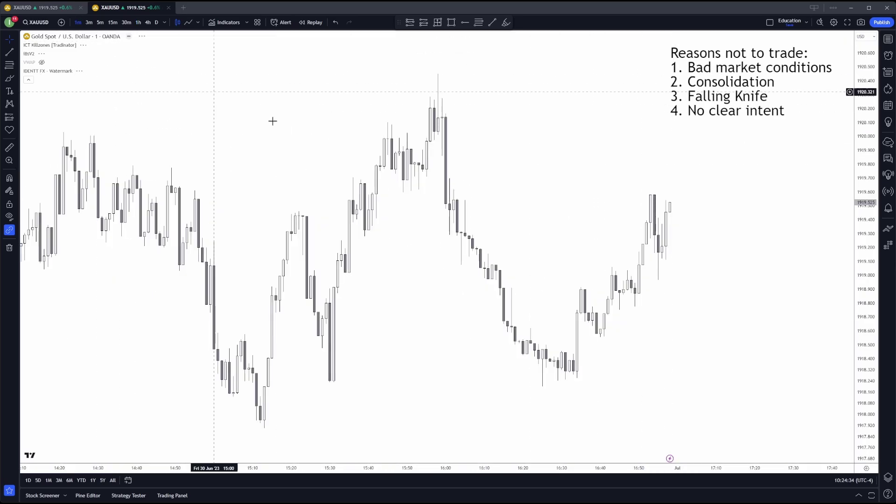
Pan the 1-minute chart back and centre 29 June's Asian Range session.
left_click_drag(254, 267, 503, 278)
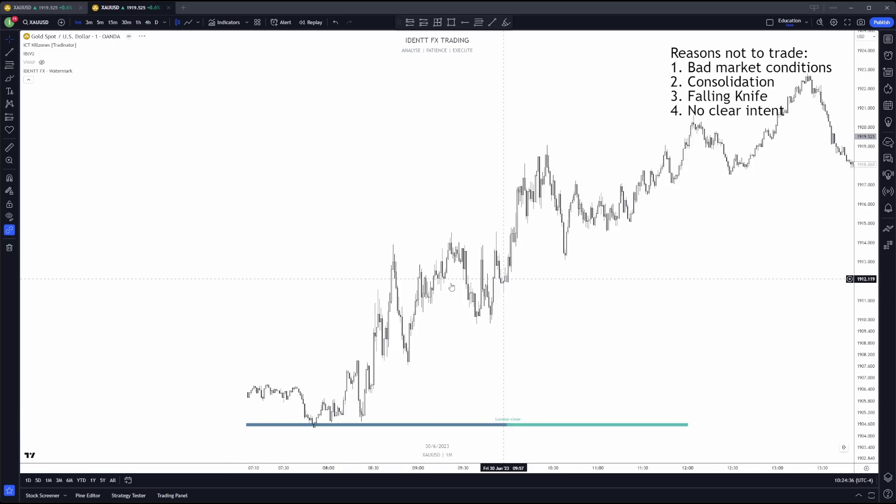
left_click_drag(185, 268, 484, 253)
scroll(471, 258, "left", 20)
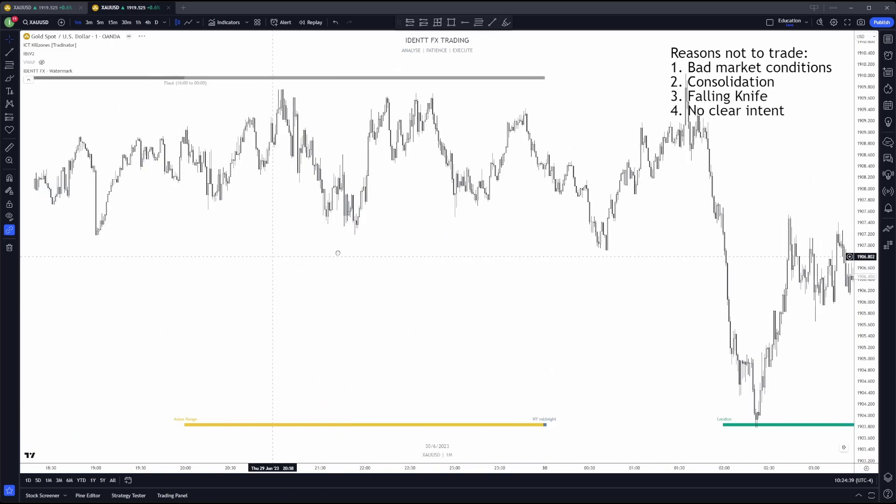
left_click_drag(438, 298, 105, 294)
scroll(373, 299, "up", 2)
left_click_drag(318, 306, 444, 301)
scroll(439, 303, "up", 1)
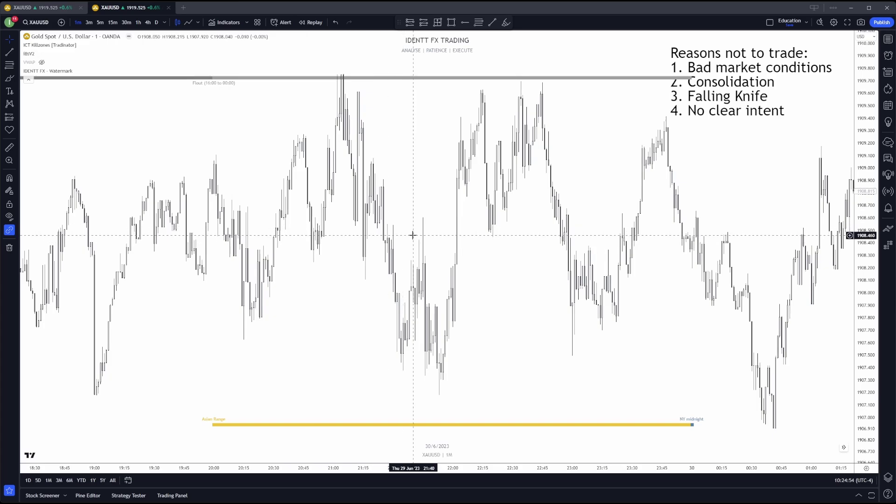
Zoom and pan to frame 29 June's sideways overnight-to-London stretch, then select the Brush tool.
scroll(446, 211, "down", 2)
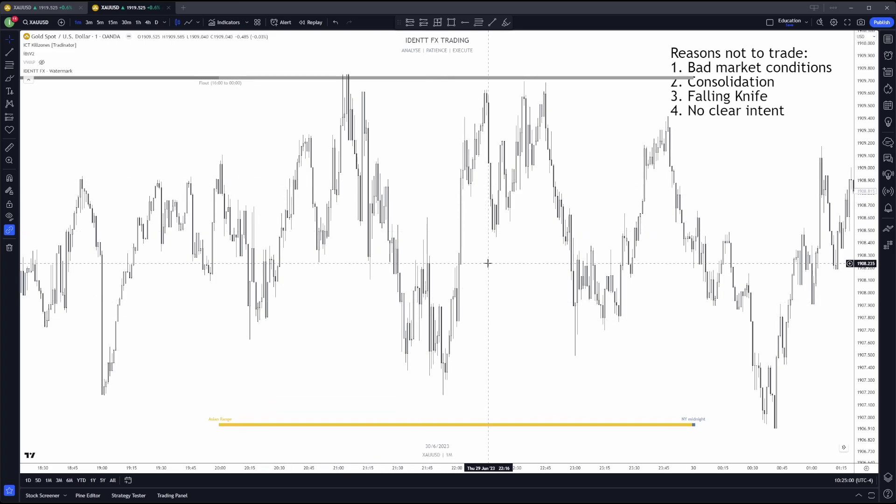
scroll(488, 263, "down", 3)
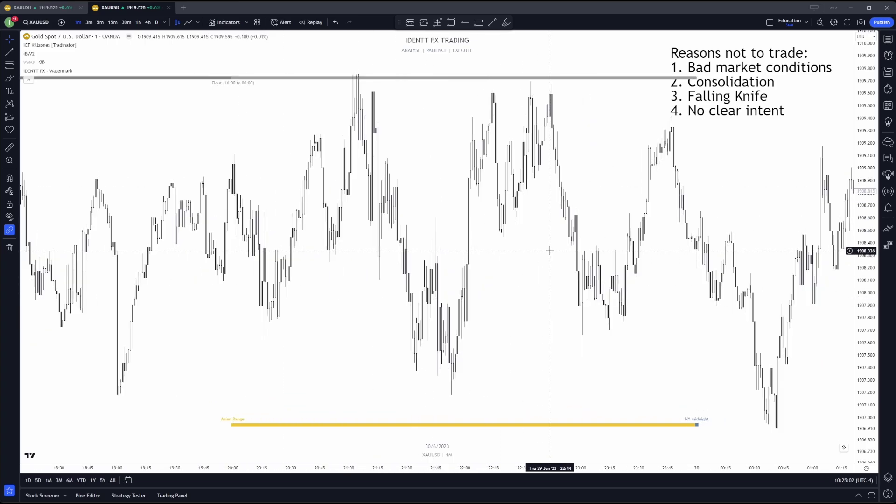
scroll(508, 261, "down", 2)
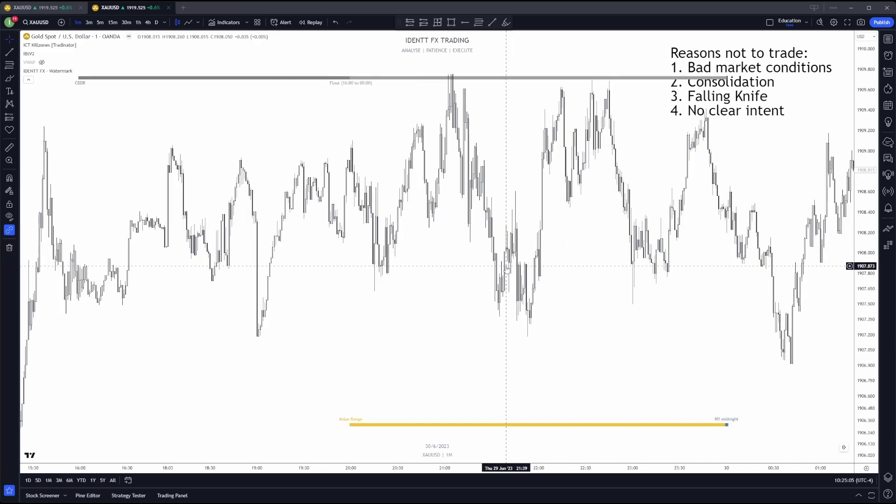
scroll(506, 269, "up", 1)
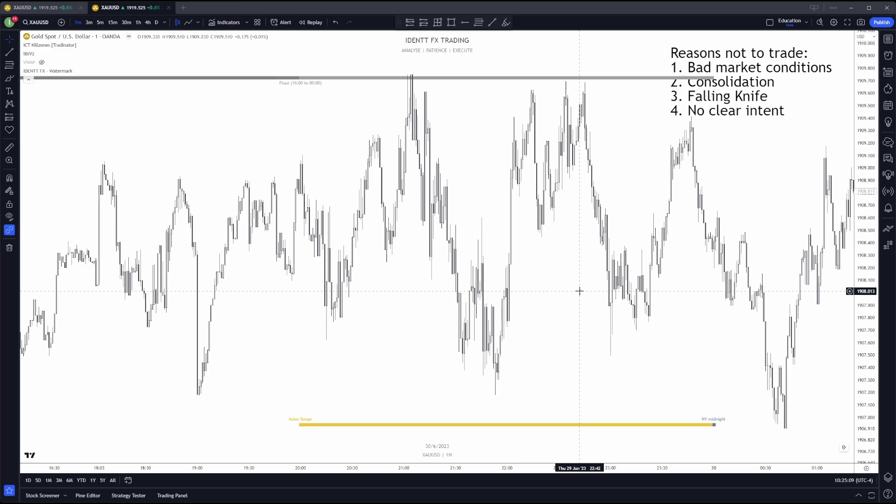
scroll(544, 228, "down", 1)
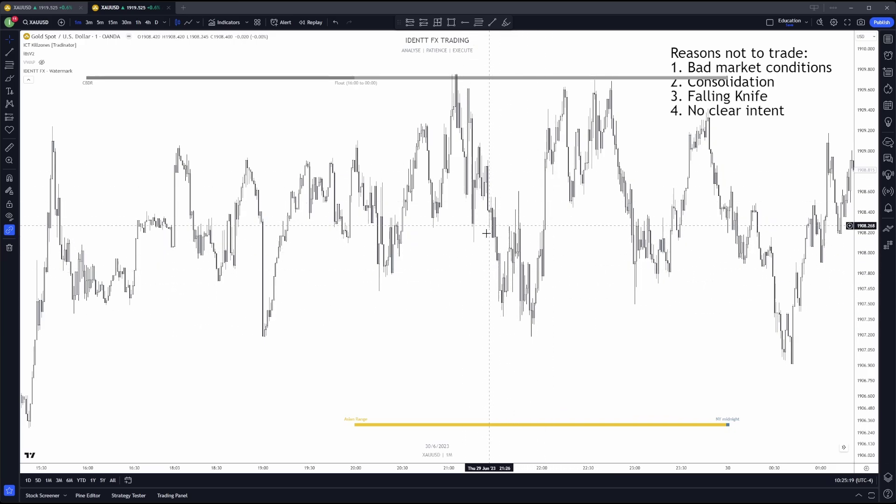
scroll(477, 255, "down", 8)
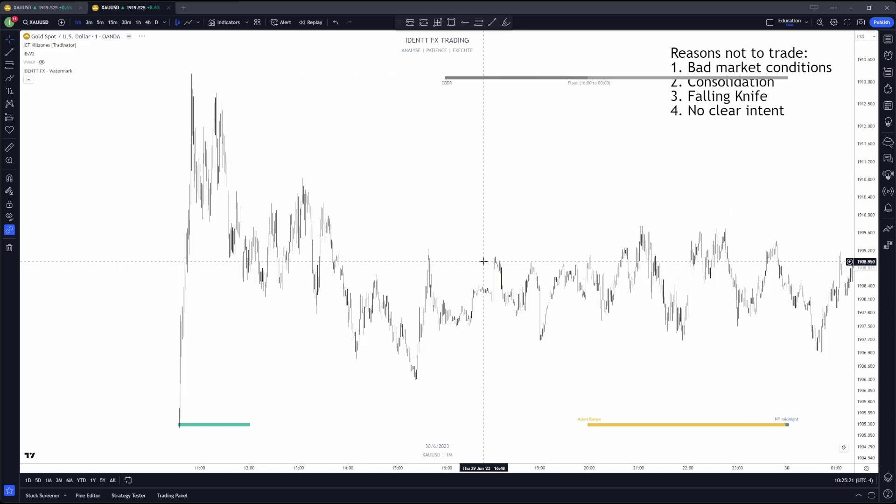
left_click_drag(328, 281, 479, 276)
scroll(480, 276, "up", 5)
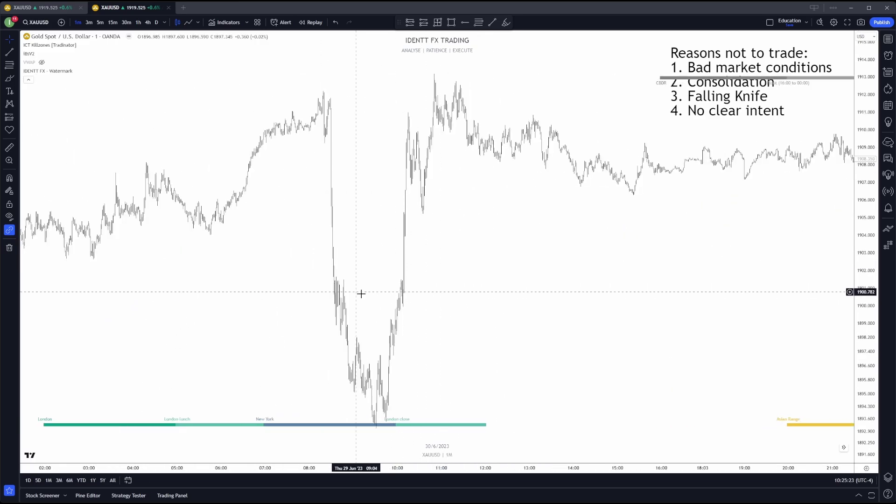
scroll(494, 320, "up", 5)
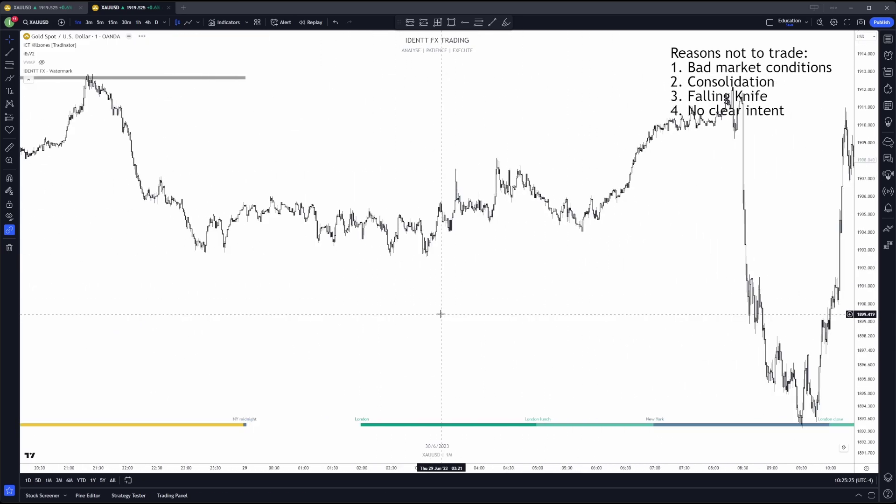
scroll(444, 319, "up", 2)
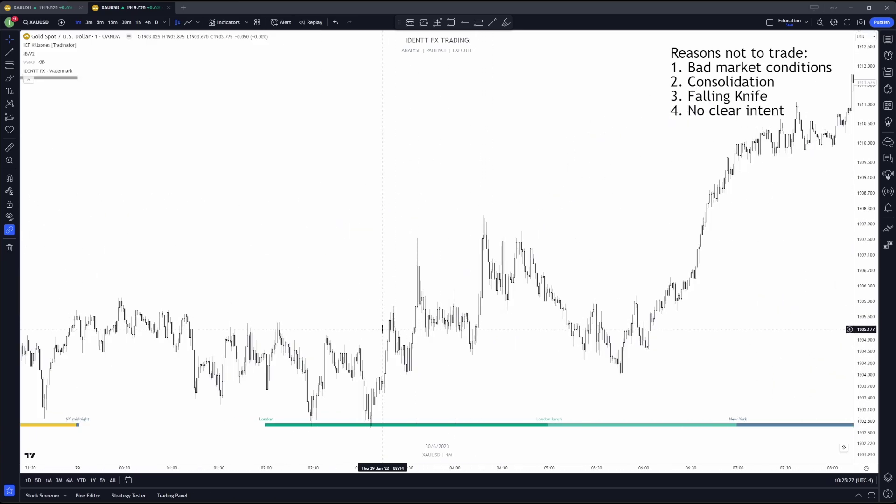
scroll(381, 336, "up", 2)
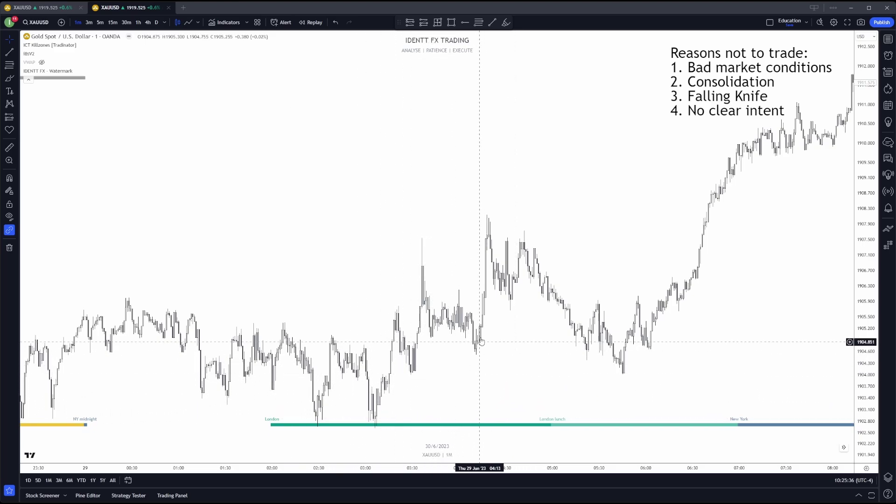
left_click(9, 78)
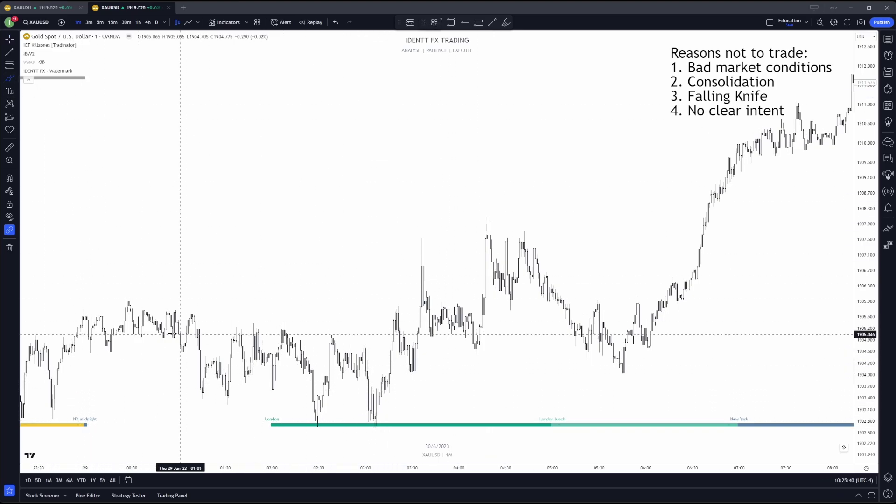
Sketch trial brush lines along the consolidation highs, lows and breakout path, then undo them.
left_click_drag(96, 303, 385, 315)
left_click_drag(164, 422, 440, 418)
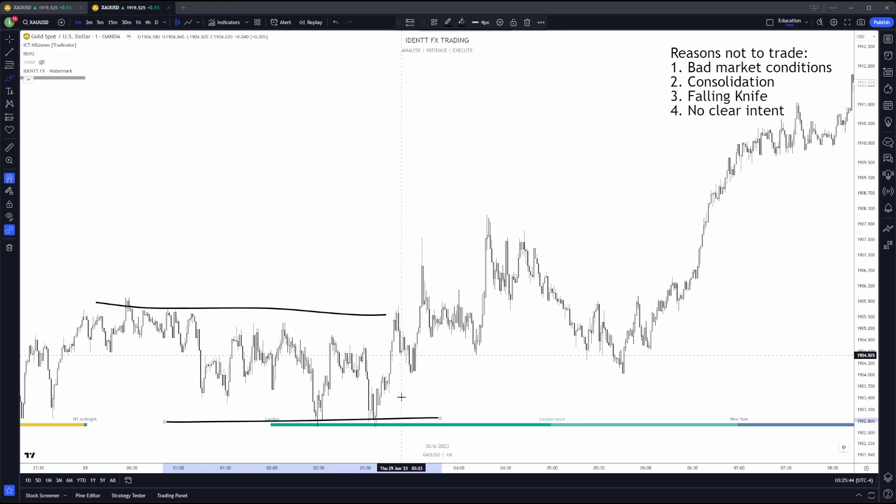
key("ctrl+z")
key("ctrl+z")
mouse_move(374, 418)
left_mouse_down()
mouse_move(396, 304)
mouse_move(419, 365)
mouse_move(425, 255)
mouse_move(482, 353)
mouse_move(534, 356)
left_mouse_up()
left_click_drag(401, 370, 514, 363)
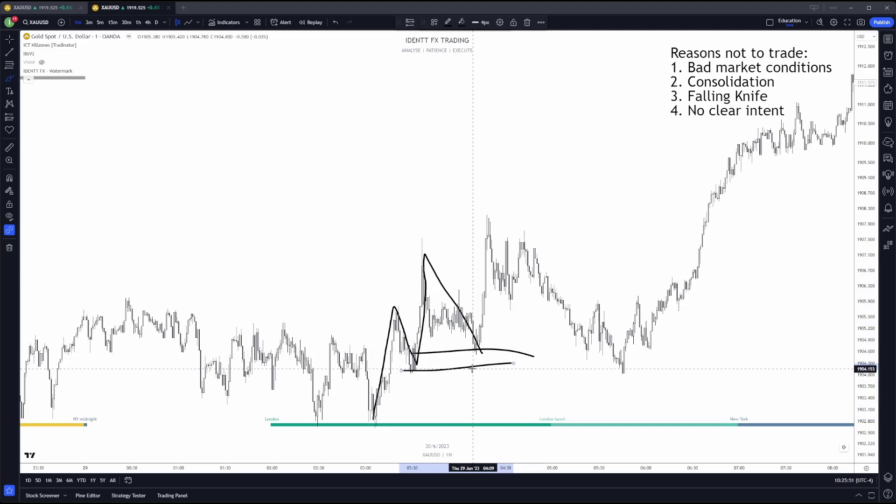
key("ctrl+z")
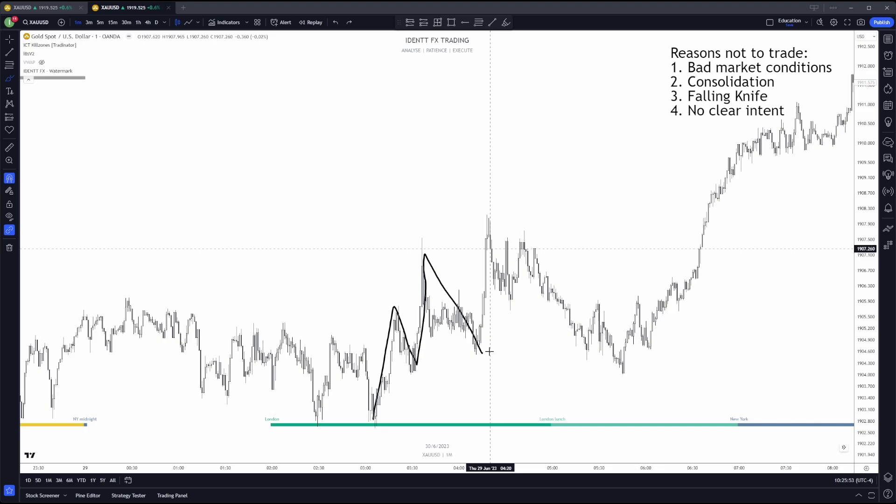
mouse_move(480, 350)
left_mouse_down()
mouse_move(493, 221)
mouse_move(501, 276)
mouse_move(513, 285)
left_mouse_up()
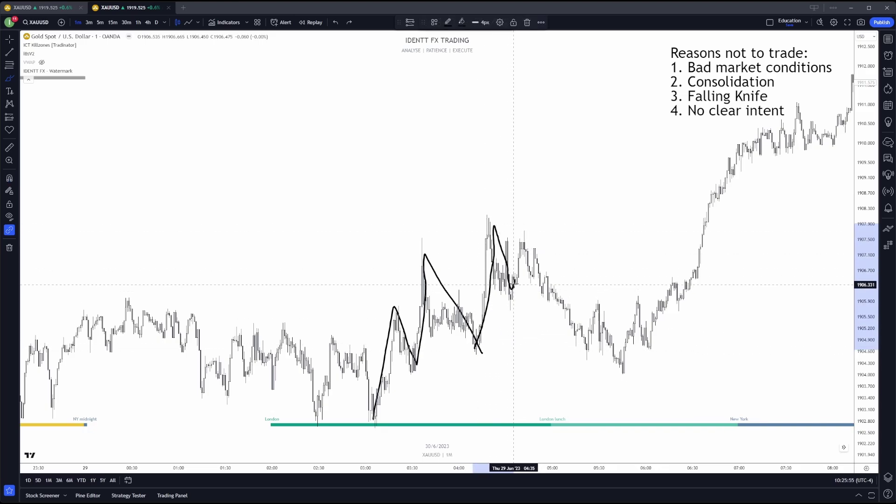
key("ctrl+z")
key("ctrl+z")
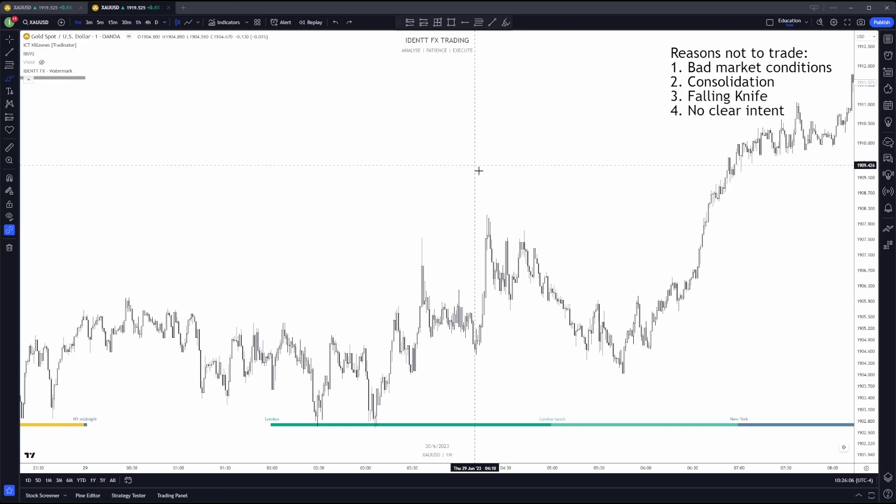
Circle the consolidation range with the brush, undo the loop, and zoom out.
scroll(481, 175, "down", 3)
scroll(342, 355, "up", 2)
mouse_move(192, 297)
left_mouse_down()
mouse_move(144, 377)
mouse_move(461, 444)
mouse_move(371, 308)
mouse_move(199, 294)
left_mouse_up()
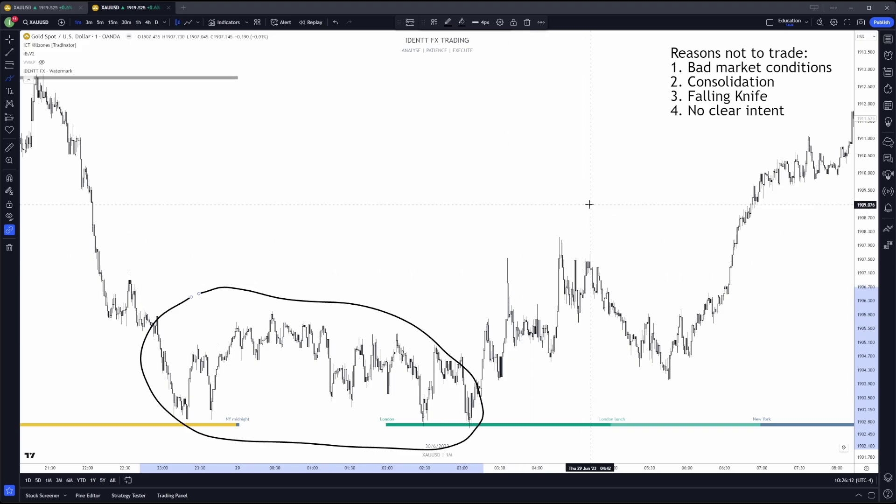
key("ctrl+z")
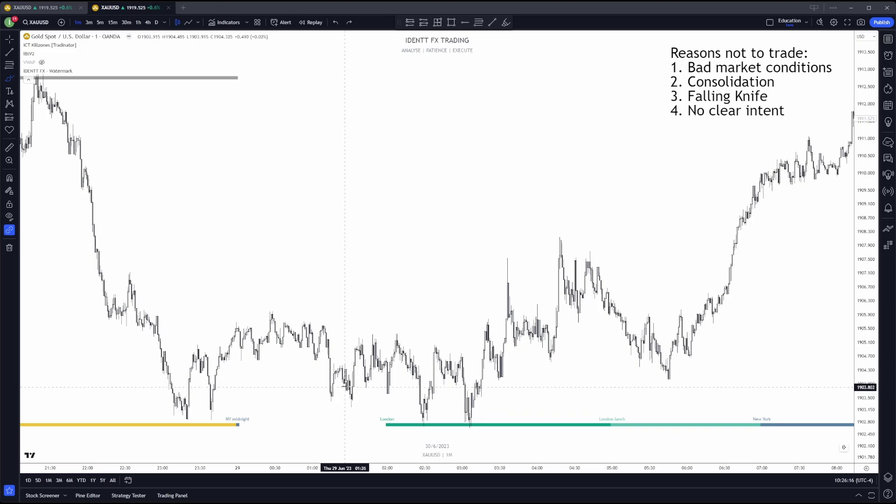
scroll(418, 378, "down", 4)
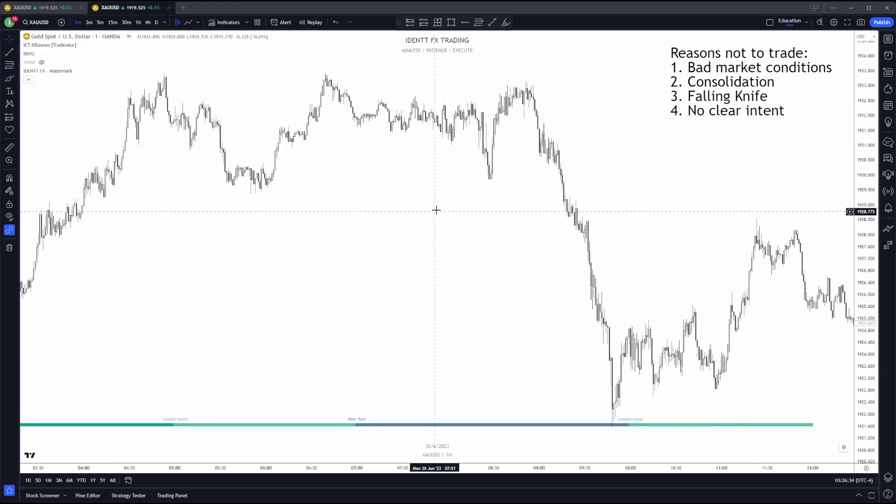
Zoom in, leave brush mode, and pan the 26 June chart to show later candles.
left_click(9, 79)
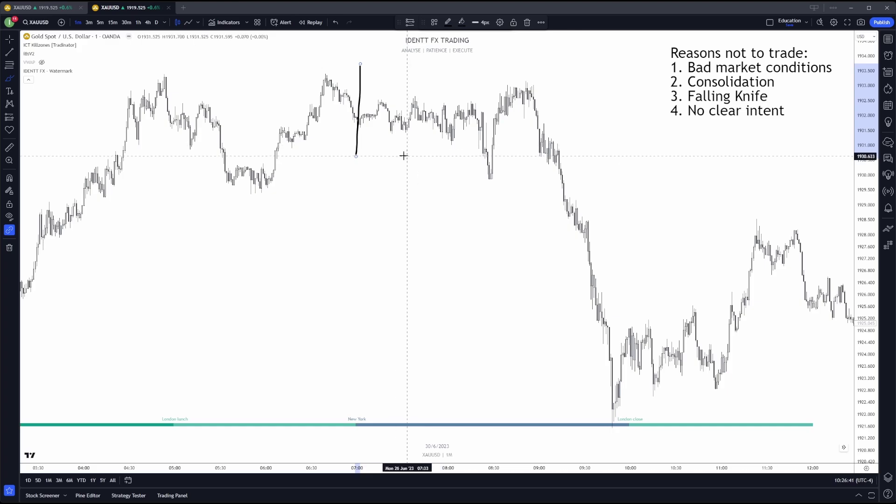
scroll(374, 156, "up", 3)
left_click(12, 42)
mouse_move(491, 174)
left_mouse_down()
mouse_move(660, 196)
mouse_move(482, 192)
left_mouse_up()
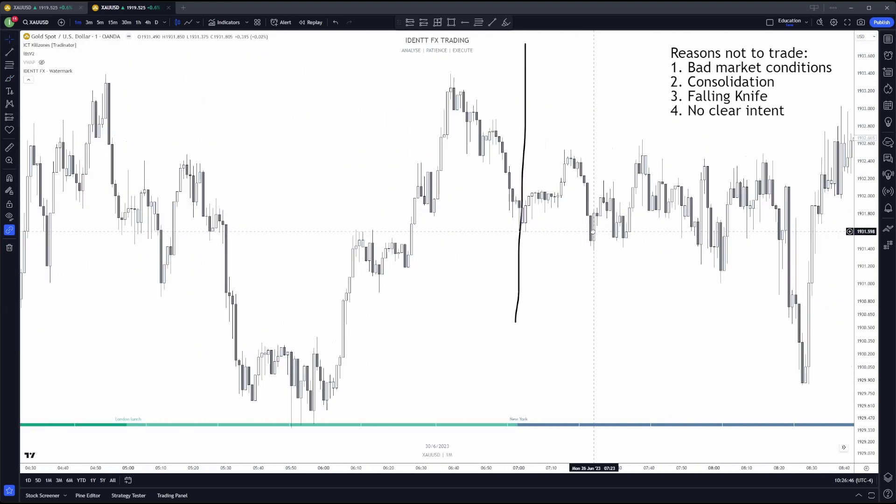
left_click_drag(593, 230, 571, 228)
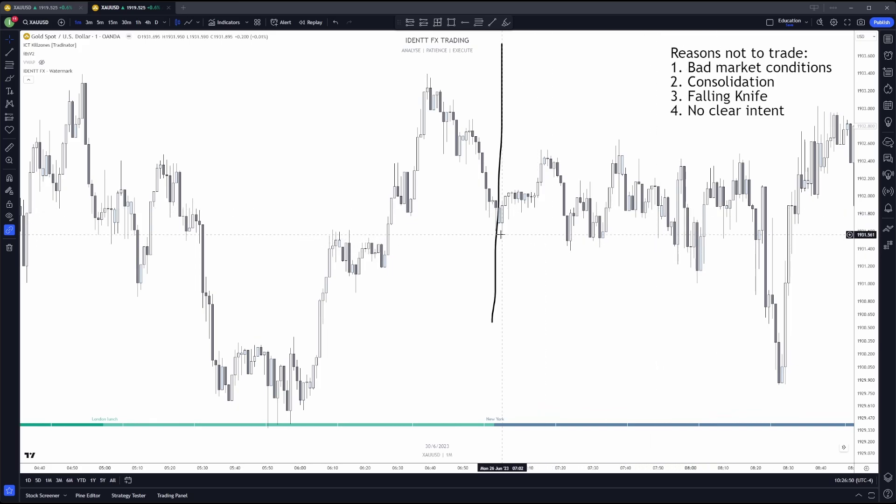
scroll(496, 315, "right", 5)
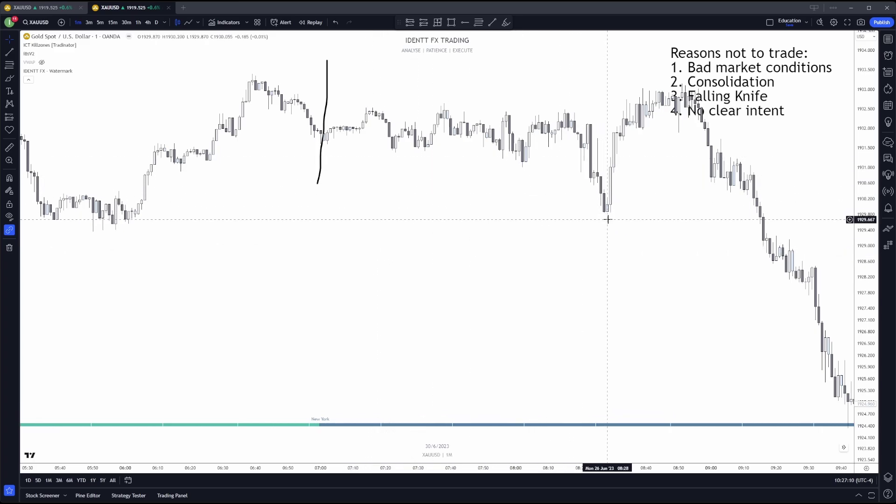
left_click_drag(592, 235, 518, 234)
Draw a vertical trend line from the spike top to its low, briefly opening its settings.
key("alt+t")
left_click(520, 70)
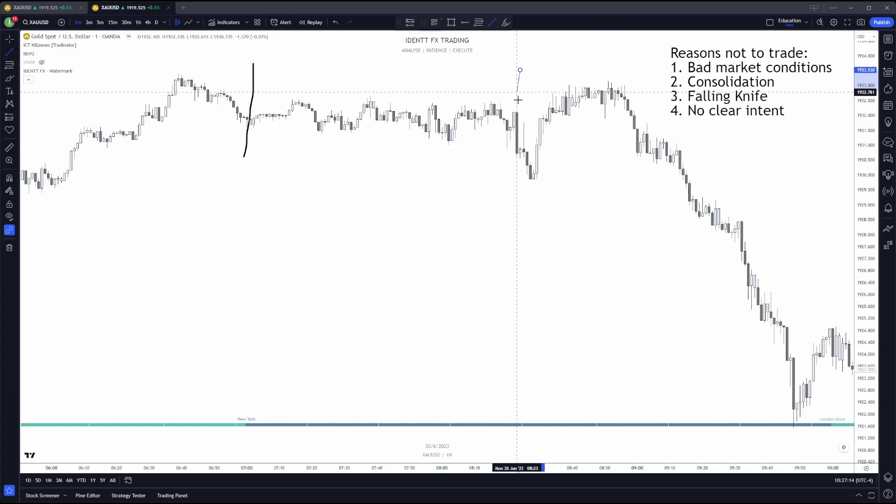
left_click(520, 188)
double_click(520, 187)
key("Escape")
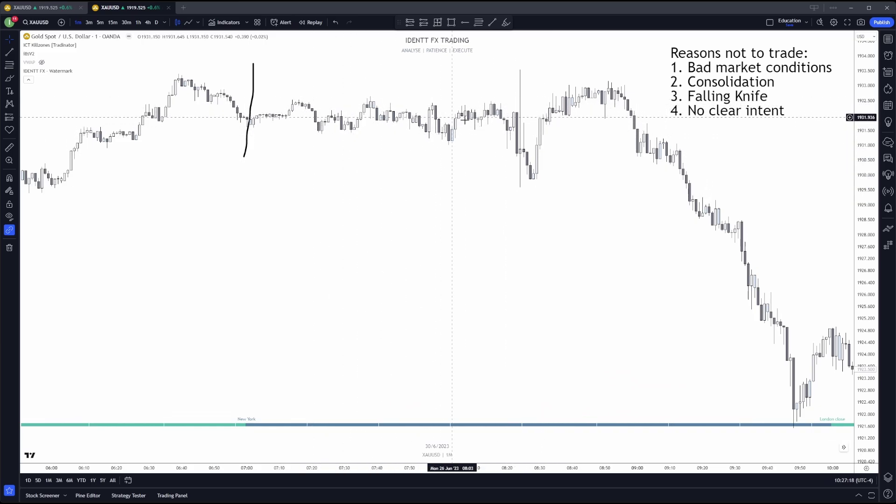
Delete the vertical trend line and the 07:00 brush stroke, then frame the drop through 12:00.
left_click(521, 96)
key("Delete")
left_click(253, 93)
key("Delete")
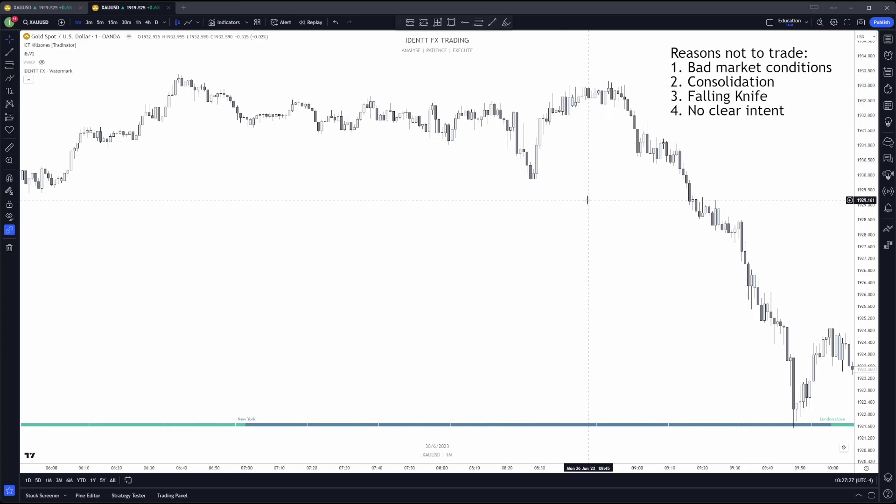
scroll(599, 217, "down", 4)
left_click_drag(626, 220, 386, 235)
mouse_move(576, 245)
left_mouse_down()
mouse_move(642, 244)
mouse_move(632, 237)
mouse_move(574, 243)
left_mouse_up()
scroll(558, 239, "up", 2)
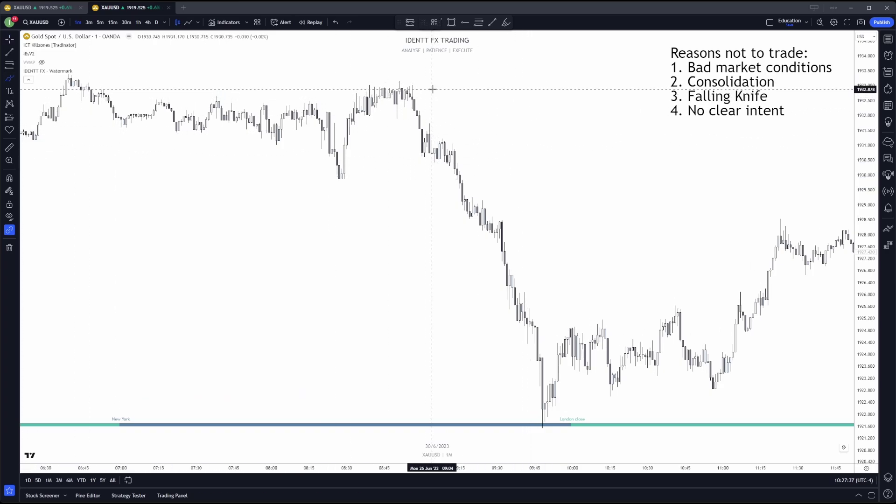
Draw a trial stroke down the sell-off, delete it, and shift the 27 June view left.
mouse_move(433, 90)
left_mouse_down()
mouse_move(490, 165)
mouse_move(563, 305)
mouse_move(543, 293)
mouse_move(570, 272)
left_mouse_up()
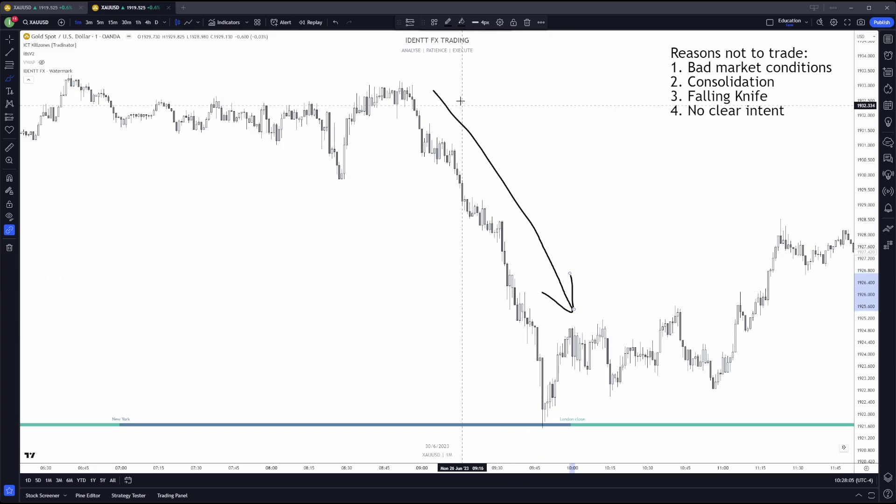
key("Delete")
left_click_drag(580, 242, 531, 245)
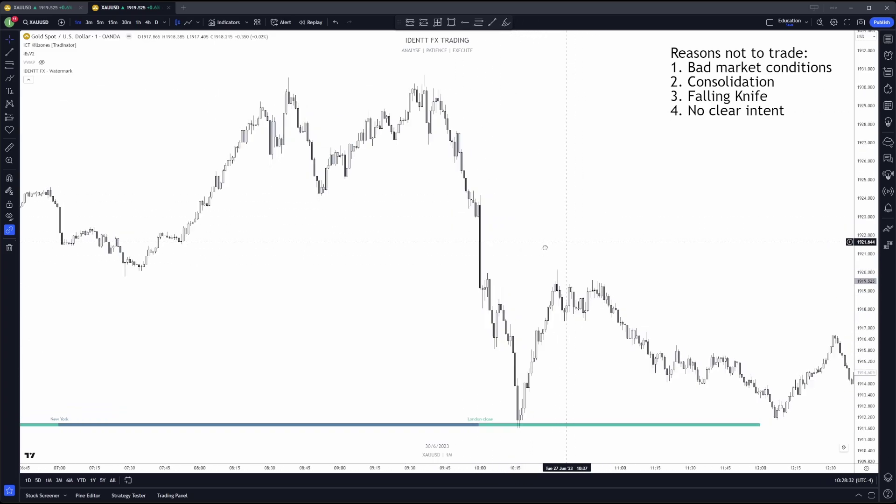
Brush a falling arrow down the 27 June sell-off and redraw a short horizontal line at the bounce.
left_click(12, 80)
mouse_move(426, 106)
left_mouse_down()
mouse_move(499, 289)
mouse_move(487, 277)
mouse_move(501, 271)
left_mouse_up()
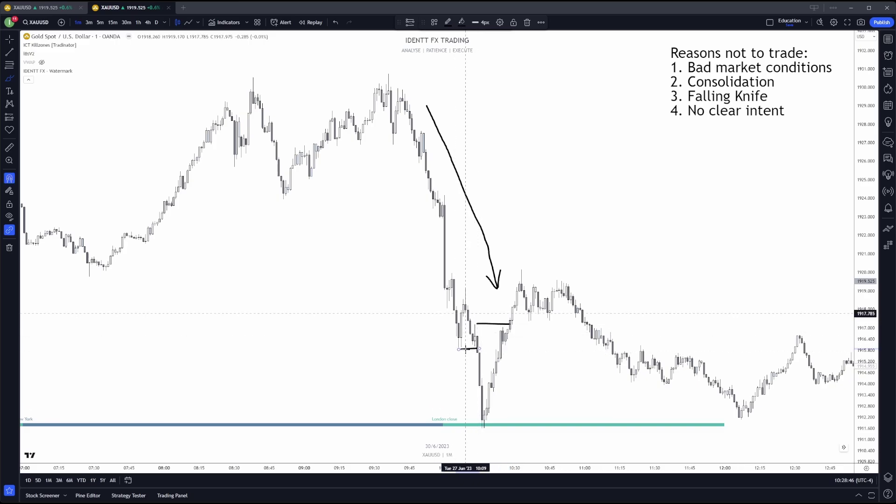
key("ctrl+z")
left_click_drag(460, 350, 473, 349)
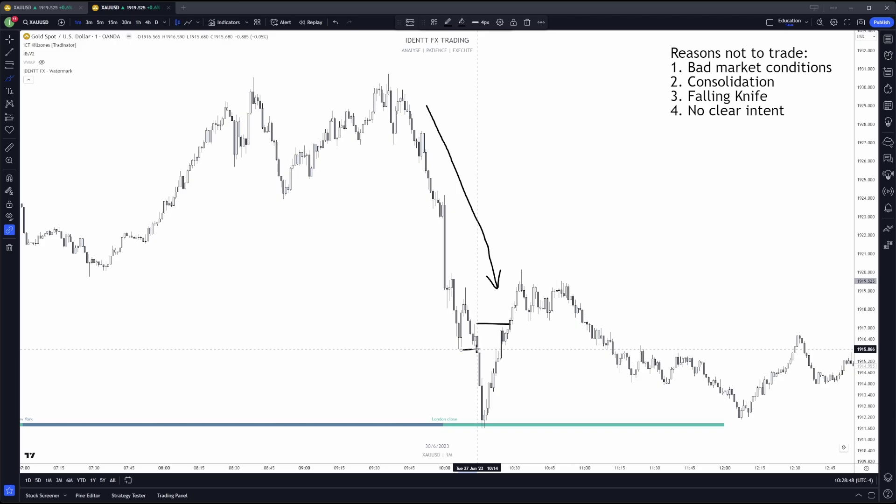
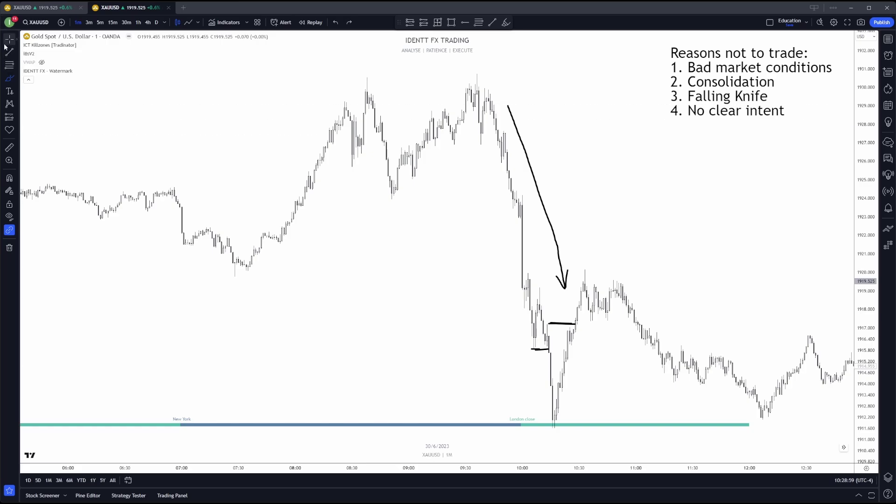
Draw a trend line joining the 10:16 and 14:06 lows near 1911.6.
left_click(9, 40)
left_click_drag(704, 301, 444, 348)
left_click_drag(611, 369, 438, 382)
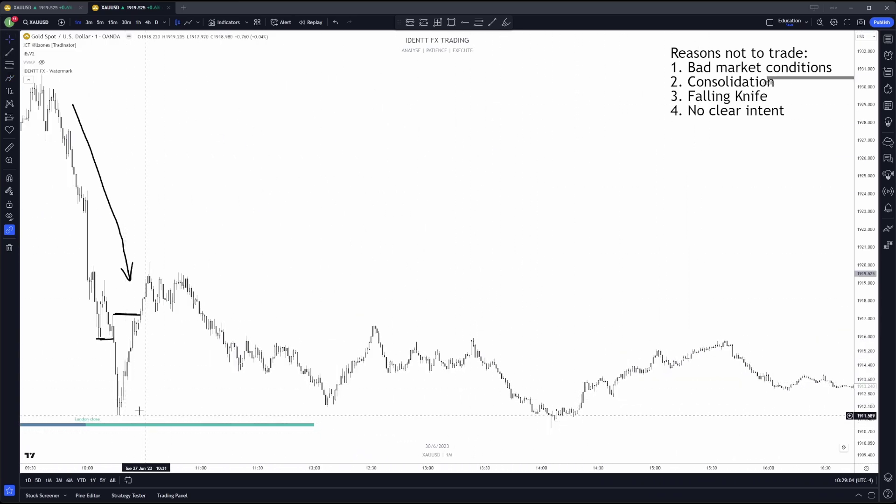
left_click(4, 54)
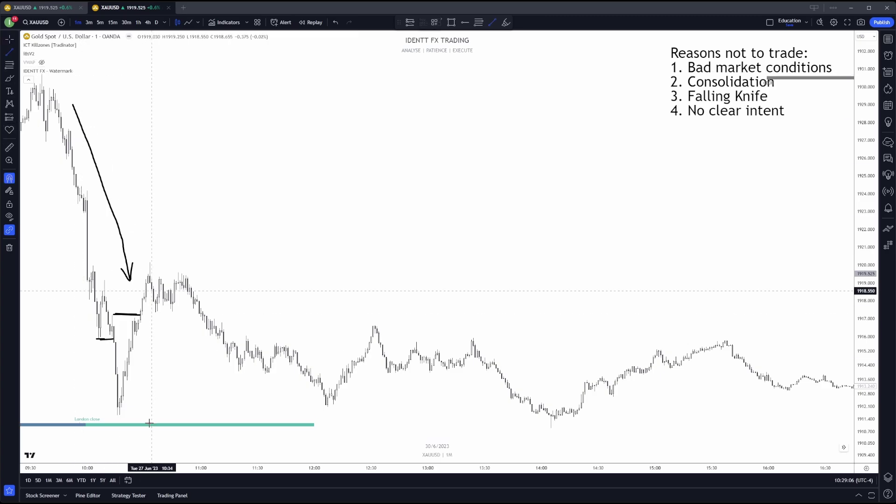
left_click(117, 415)
left_click(552, 436)
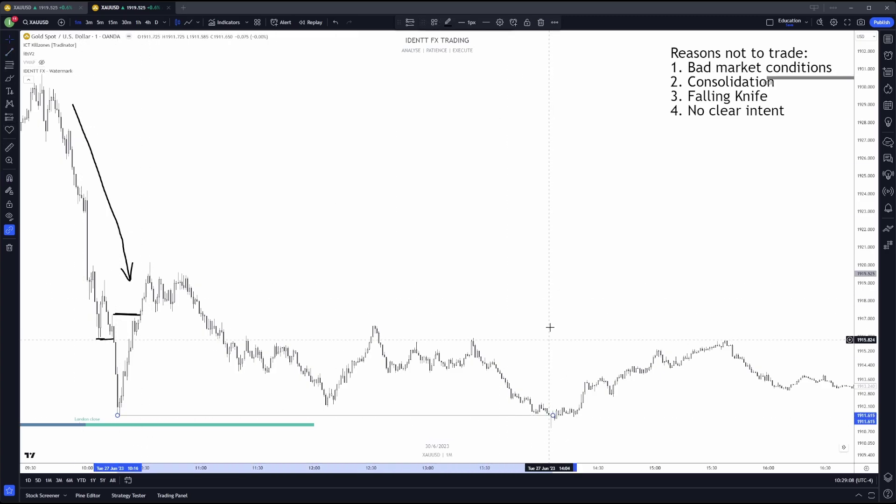
Marquee-select the freehand arrow and short lines and delete them.
scroll(208, 296, "down", 2)
left_click_drag(304, 355, 210, 180)
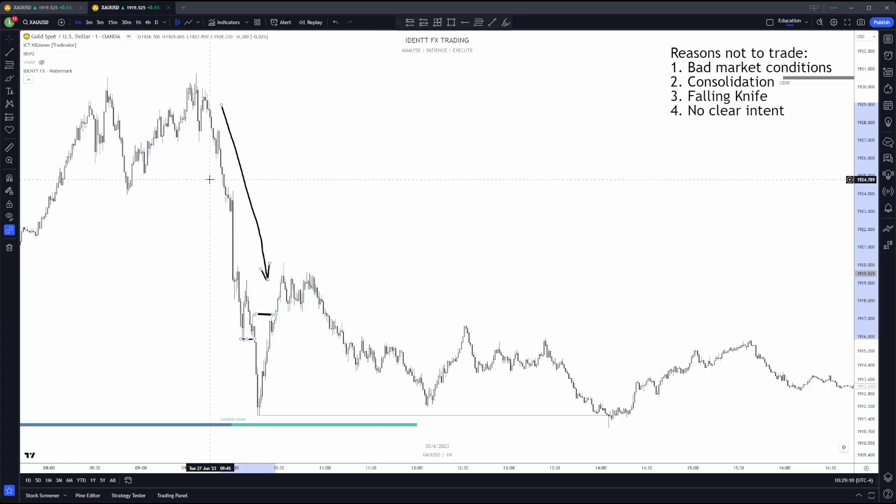
key("Delete")
left_click_drag(337, 262, 564, 262)
scroll(437, 287, "up", 3)
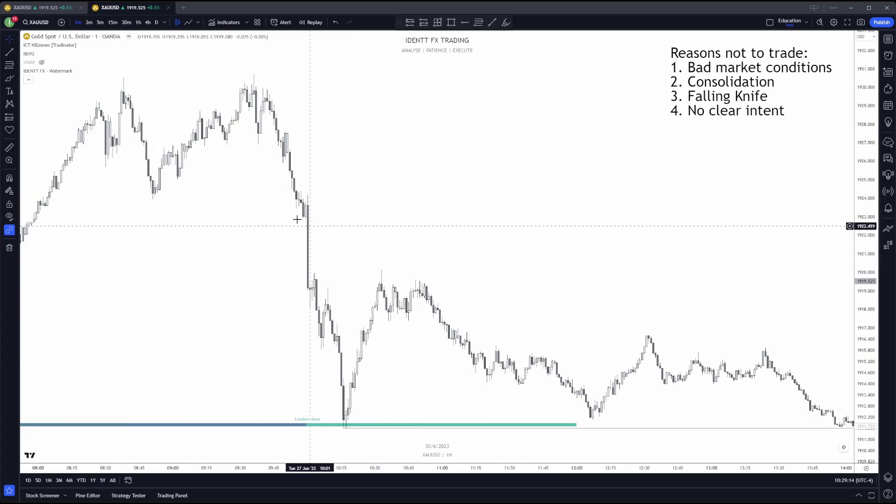
Sketch and undo a brush arrow, then draw a fib retracement down the drop from near 1922.9.
left_click(8, 81)
mouse_move(295, 90)
left_mouse_down()
mouse_move(329, 252)
mouse_move(334, 226)
left_mouse_up()
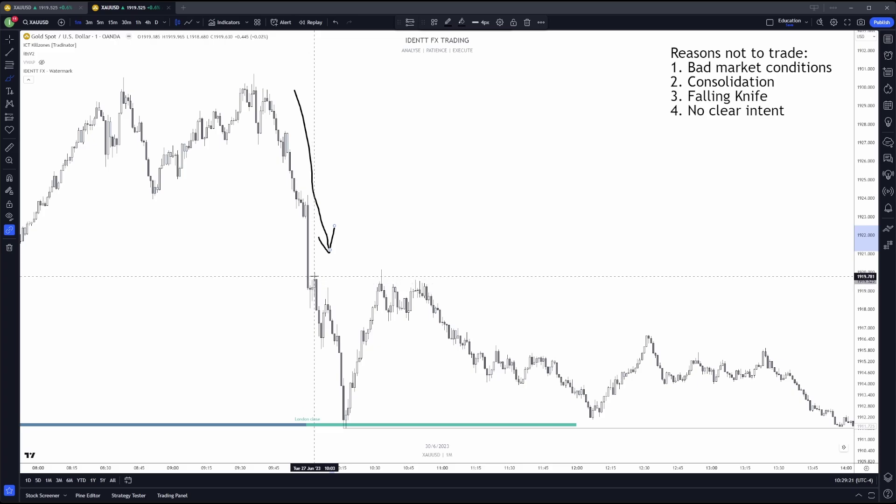
key("ctrl+z")
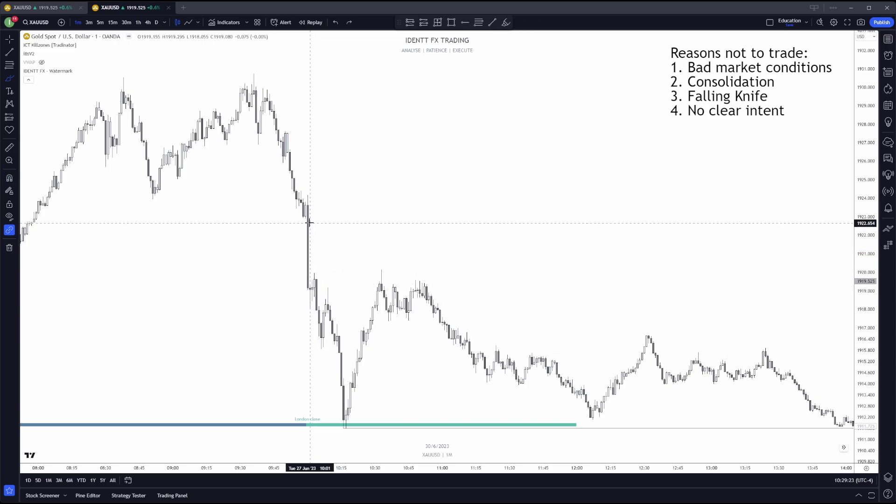
left_click(9, 68)
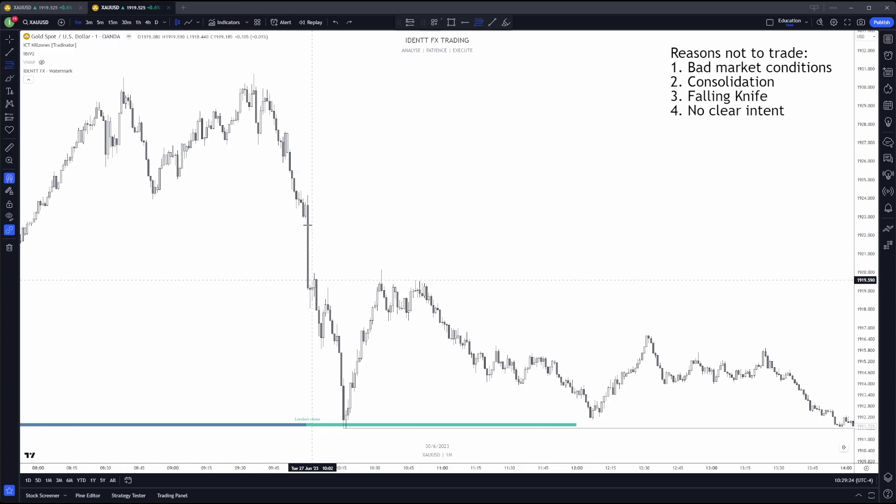
left_click(302, 219)
left_click(332, 288)
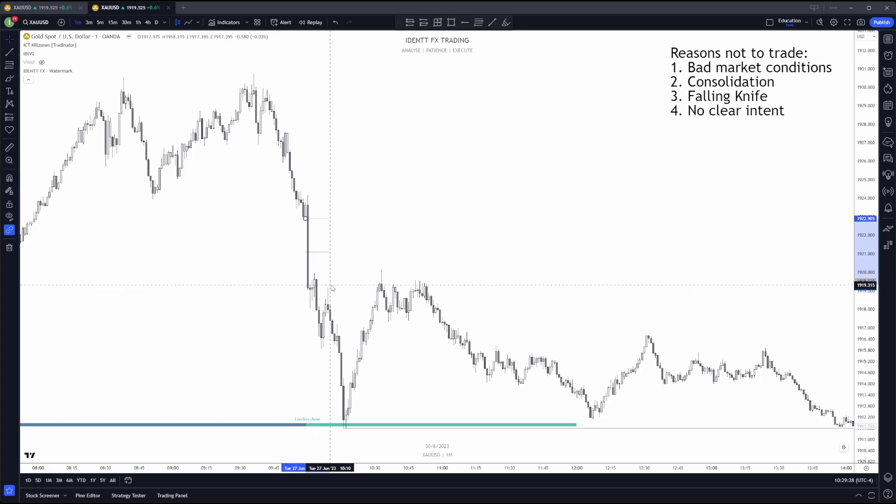
left_click(349, 262)
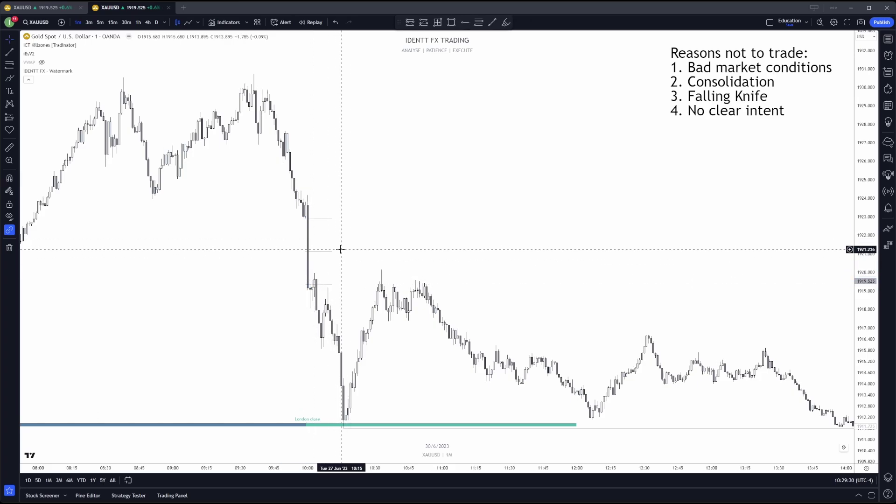
Add a short horizontal line near 1921 on the drop.
left_click(10, 52)
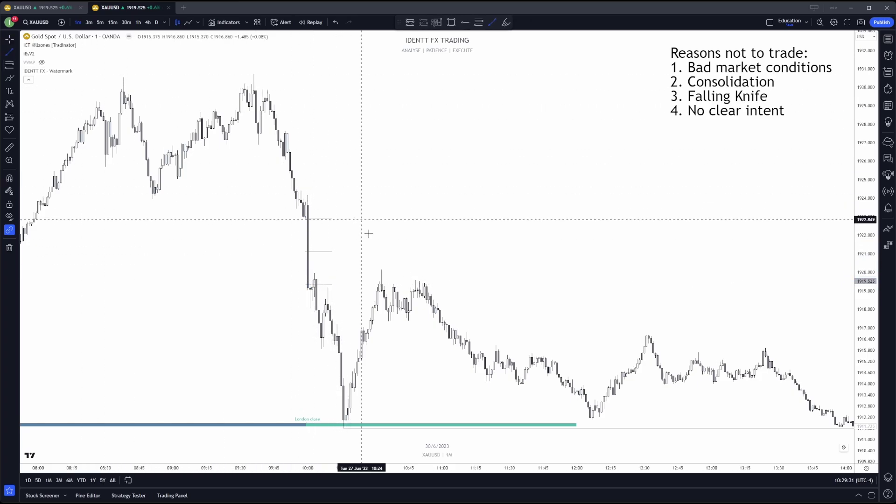
left_click(307, 252)
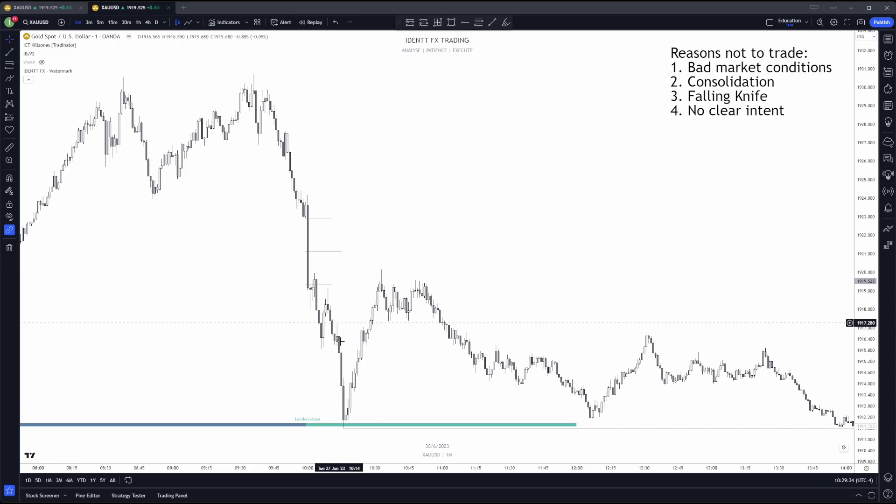
scroll(346, 280, "down", 4)
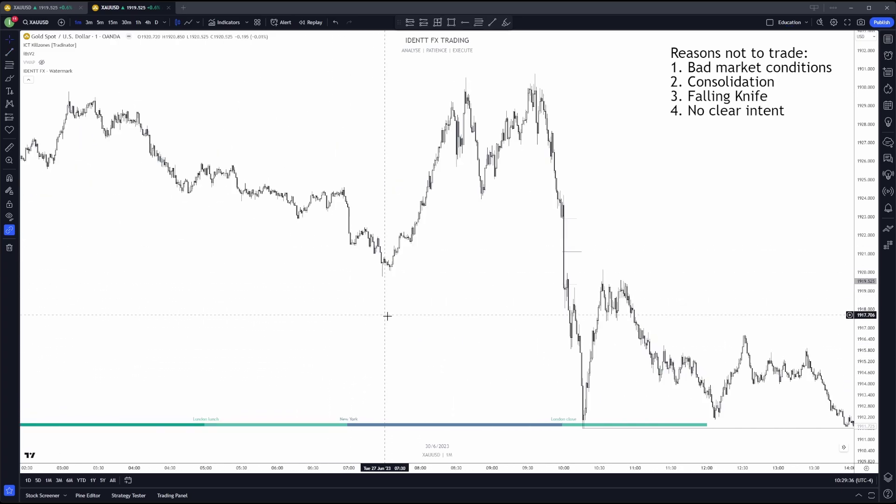
scroll(310, 342, "up", 3)
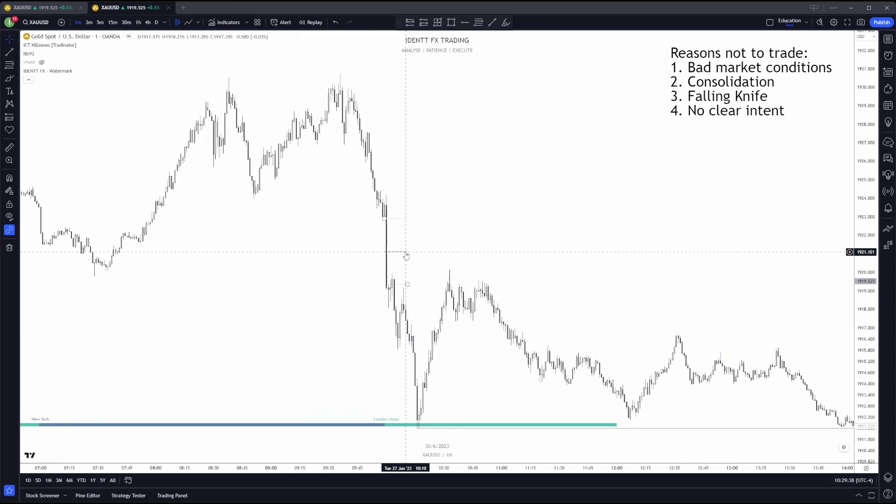
scroll(406, 255, "up", 2)
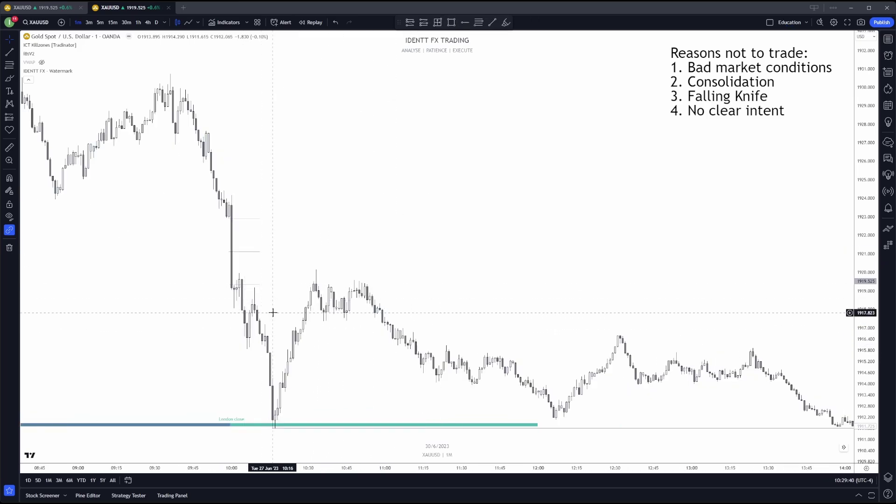
Add another small fib retracement from the 10:03 low.
left_click(239, 297, "ctrl")
left_click(245, 306, "ctrl")
left_click_drag(244, 306, 255, 306)
left_click(286, 305)
Place a short position at 1918.165 with stop 1919.975 and target 1910.627.
left_click(17, 116)
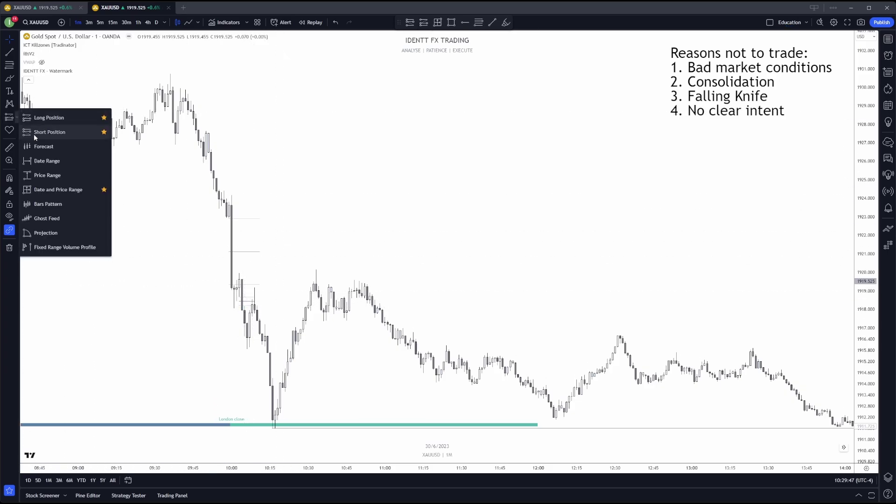
left_click(56, 129)
left_click(244, 306)
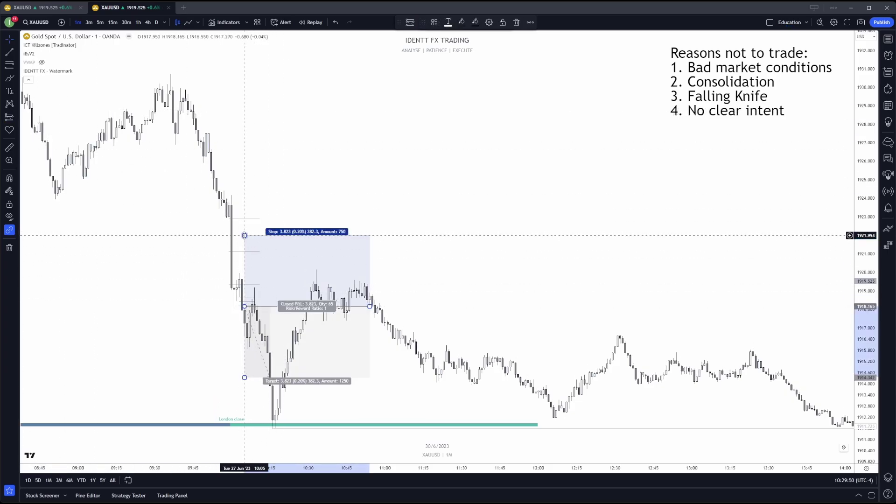
left_click_drag(245, 235, 244, 273)
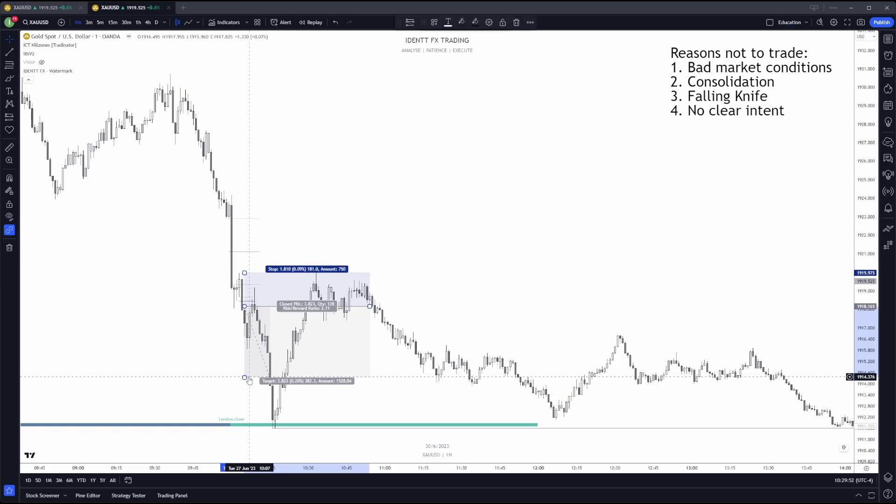
left_click_drag(245, 377, 275, 447)
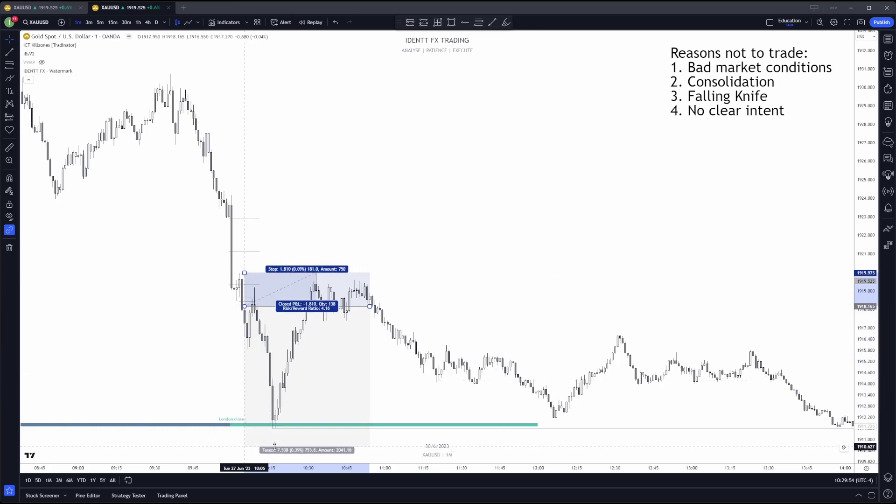
left_click_drag(369, 306, 329, 307)
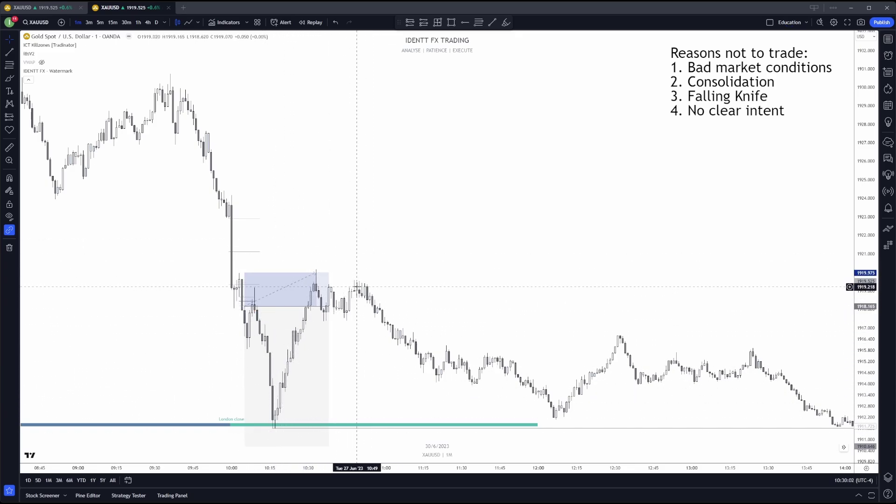
scroll(299, 257, "down", 1)
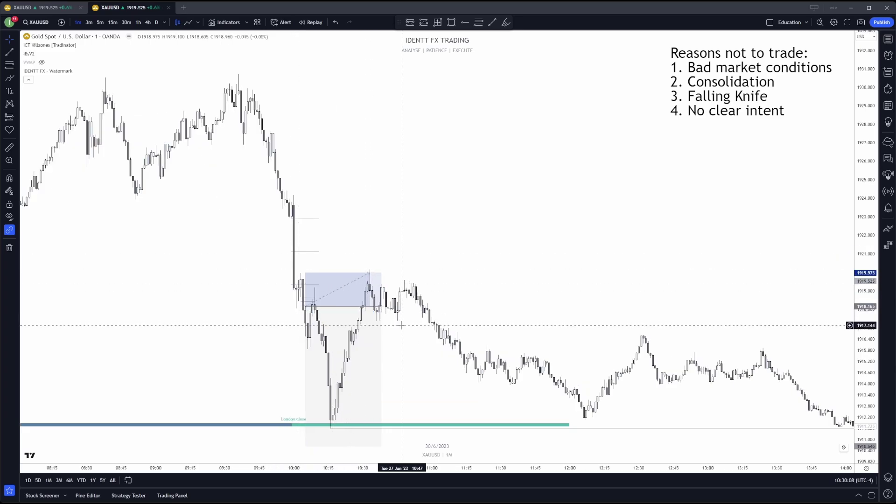
Delete the fib drawing, try and undo two brush sketches, then delete the short position.
left_click(310, 252)
key("Delete")
left_click(10, 79)
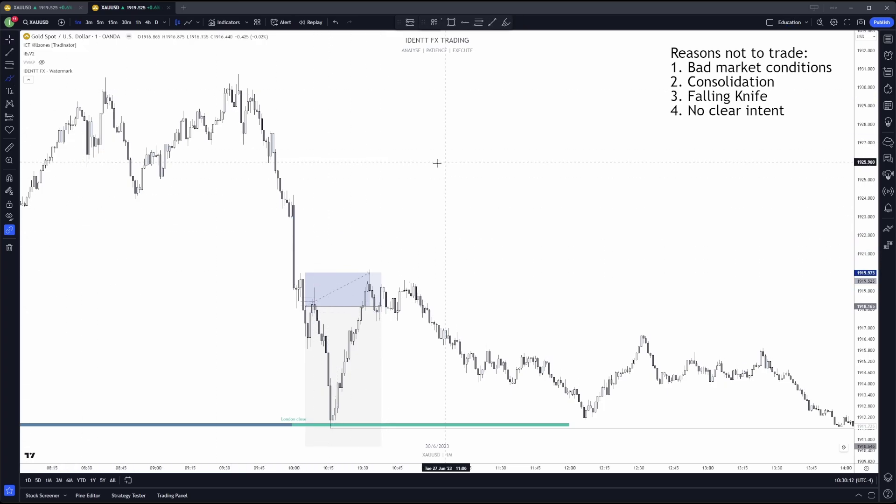
mouse_move(444, 162)
left_mouse_down()
mouse_move(334, 159)
mouse_move(317, 200)
left_mouse_up()
key("ctrl+z")
key("ctrl+z")
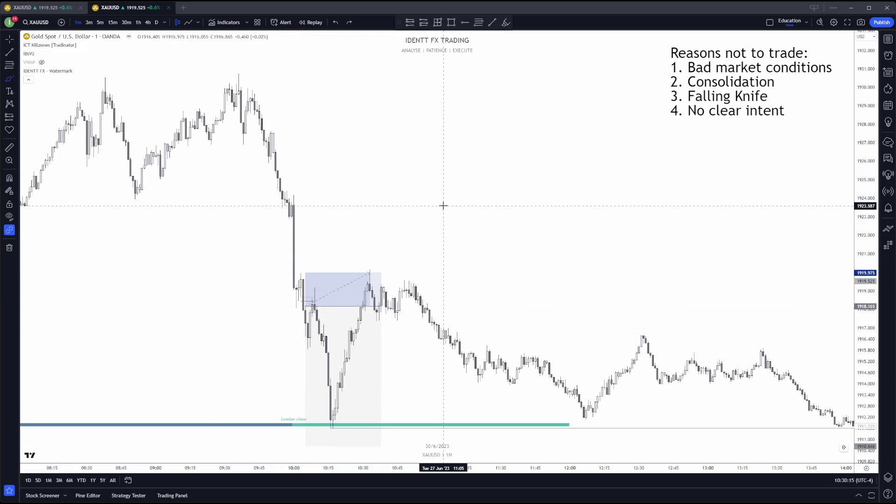
left_click_drag(444, 208, 387, 240)
key("ctrl+z")
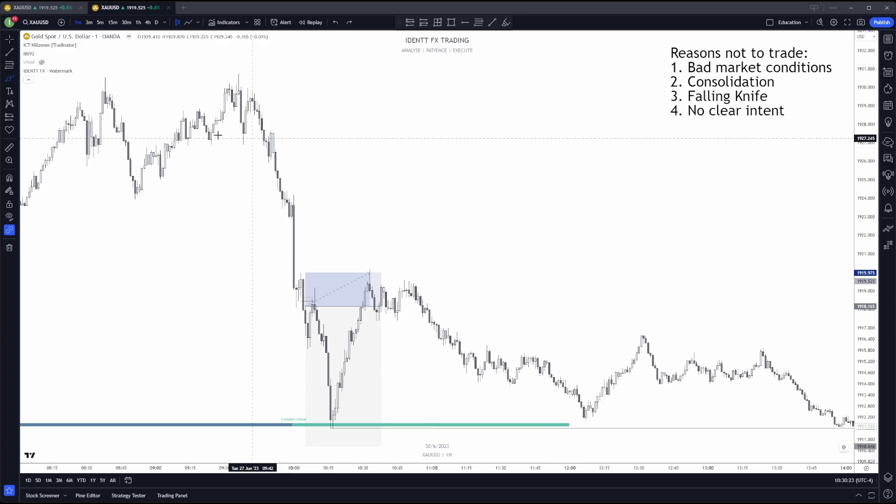
key("Escape")
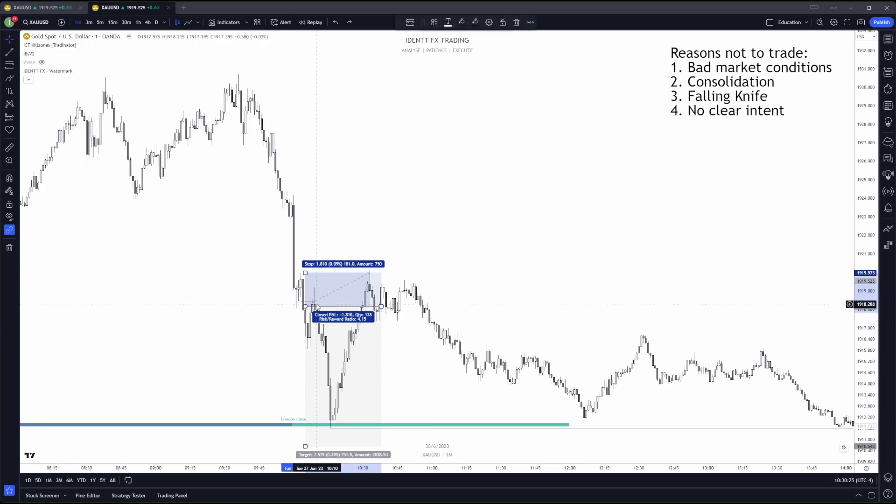
key("Delete")
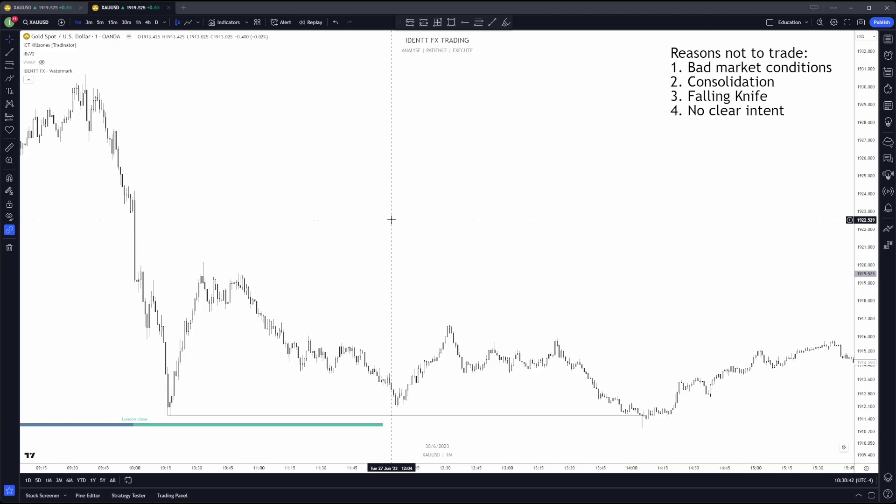
Switch to 1h candles, delete the stray short horizontal line, and pan back to earlier June.
scroll(312, 193, "down", 2)
left_click(138, 22)
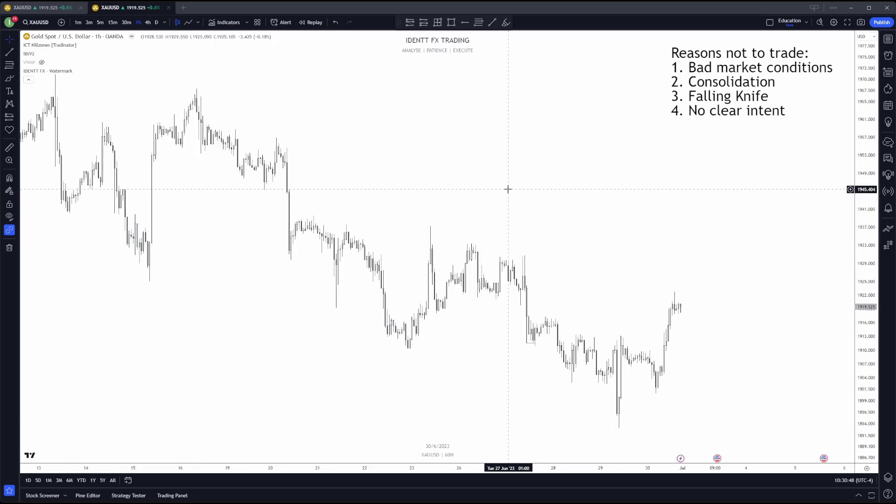
left_click_drag(566, 358, 501, 321)
key("Delete")
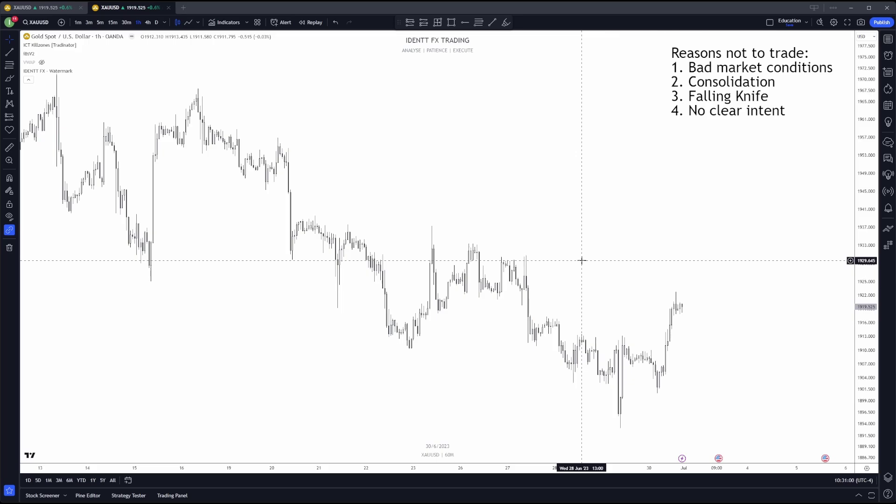
left_click_drag(310, 241, 478, 239)
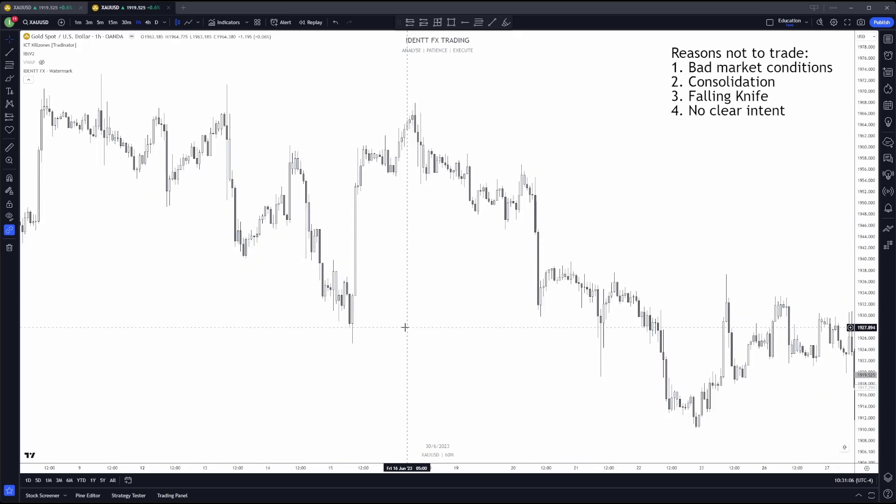
Start bar replay from 15 Jun 09:00 and zoom in on the latest hourly candles.
left_click(315, 23)
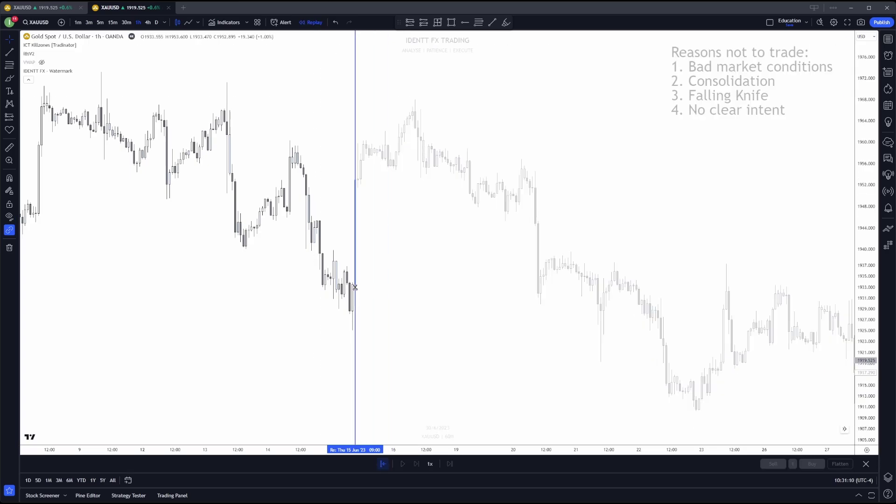
left_click(357, 289)
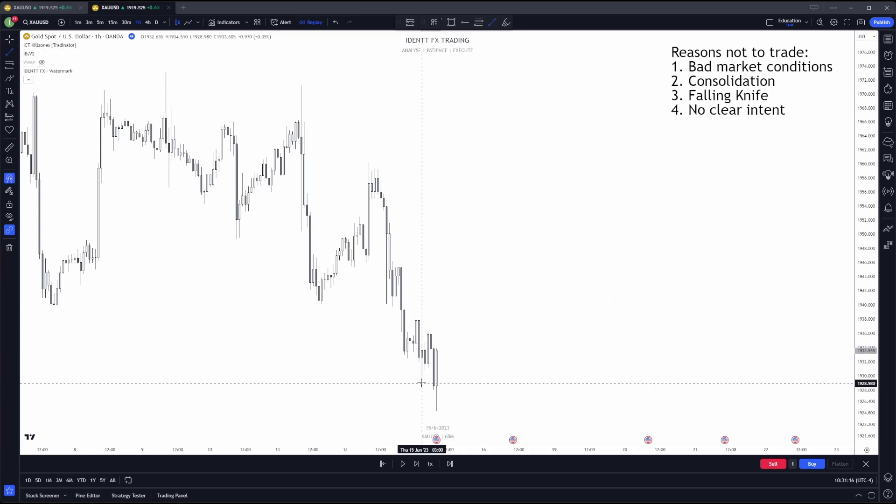
key("Escape")
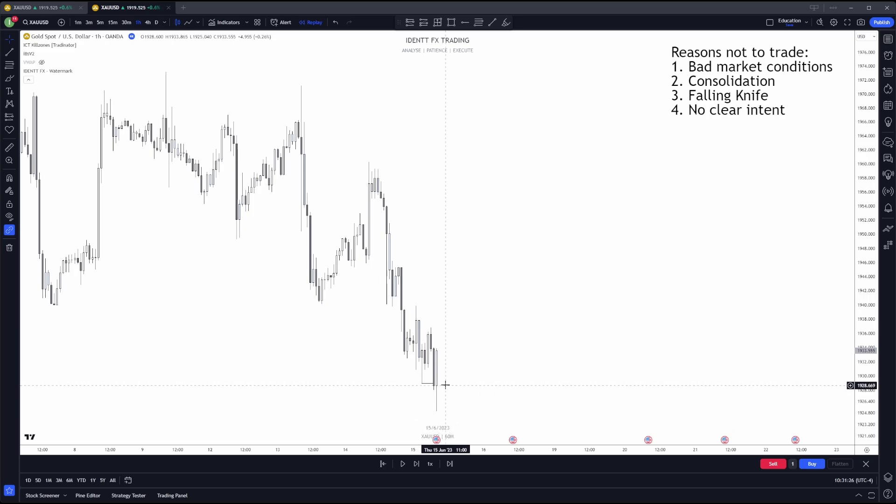
scroll(445, 385, "up", 5)
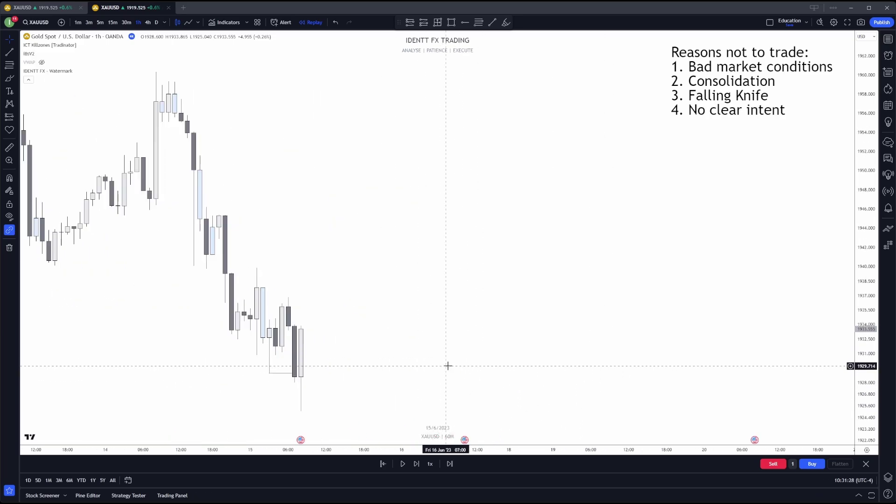
scroll(448, 366, "up", 3)
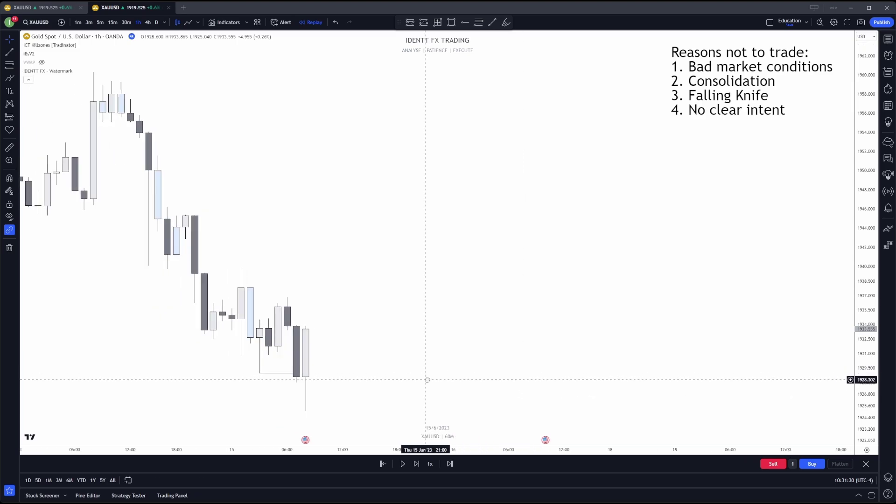
left_click_drag(428, 380, 512, 382)
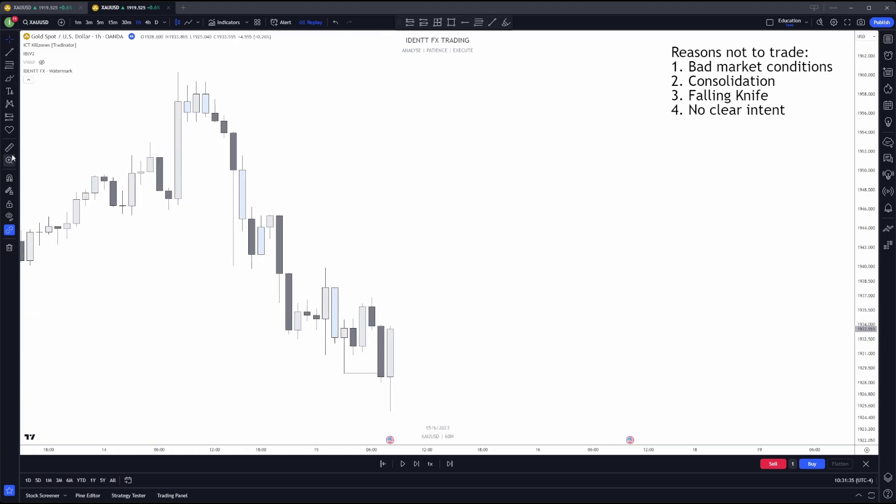
Draw a short horizontal line at the 1936.8 swing high and apply the BoS template.
left_click(10, 52)
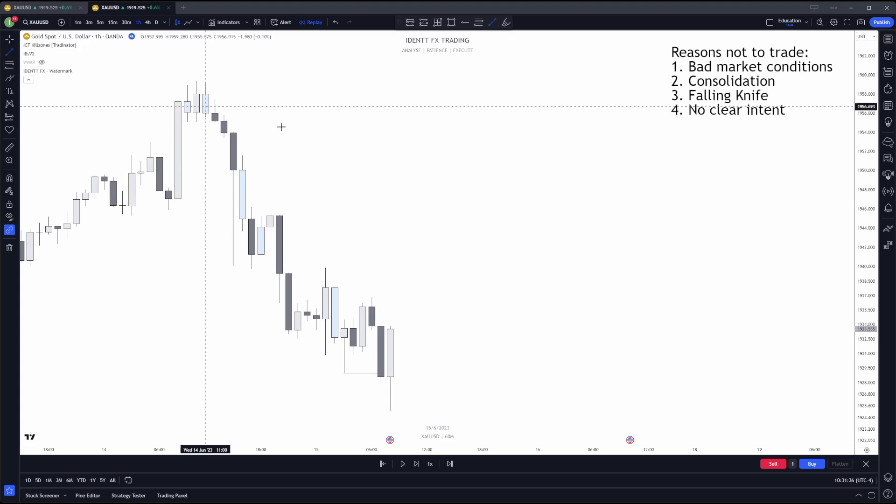
left_click(373, 298)
left_click(410, 299)
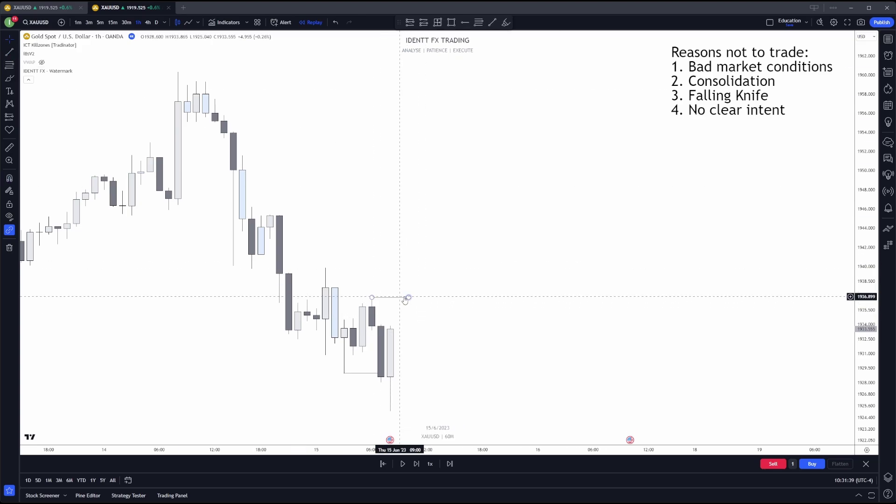
double_click(405, 299)
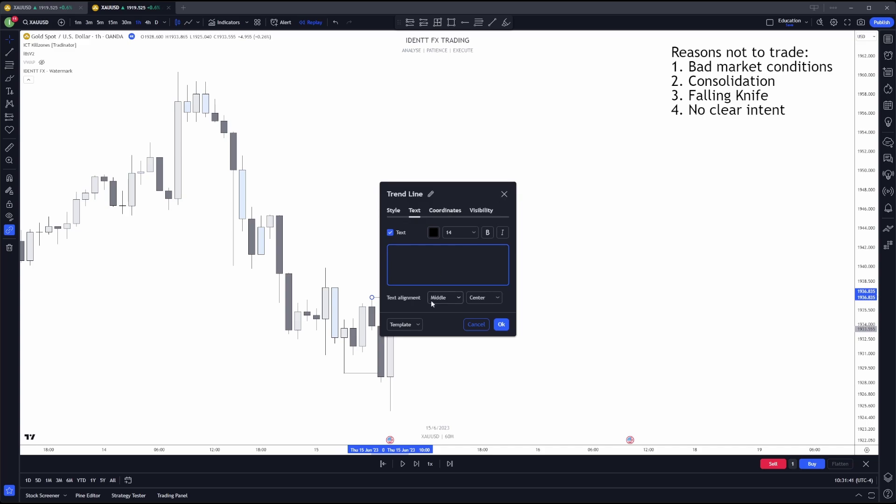
left_click(404, 325)
left_click(402, 367)
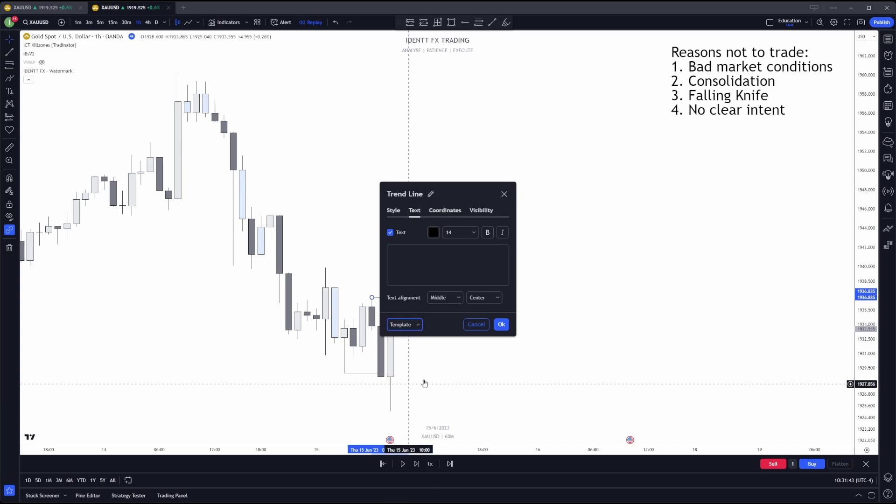
left_click(502, 324)
left_click(409, 299)
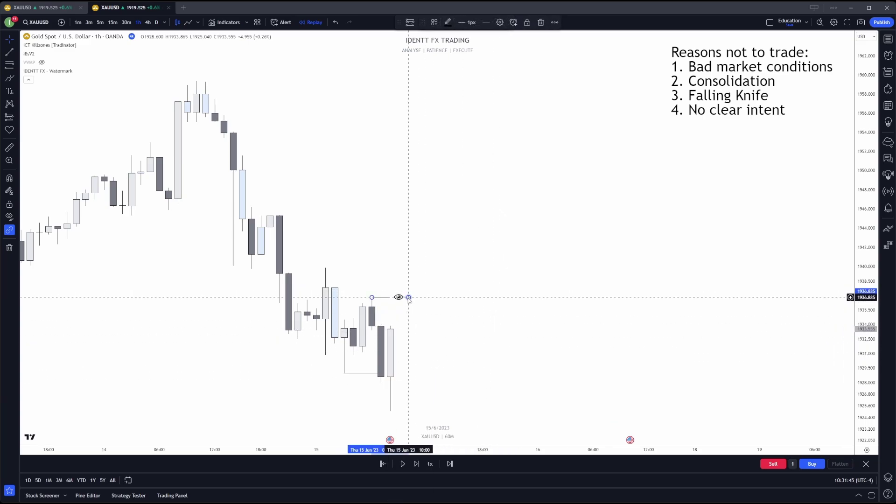
left_click(418, 299)
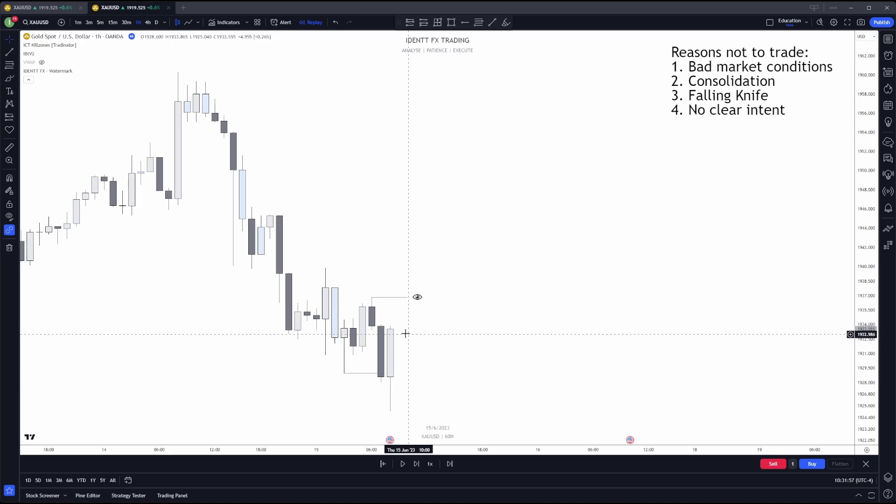
Step the replay to the tall bullish 10:00 candle and start a rectangle on the bearish candle near 1952.
scroll(411, 308, "down", 3)
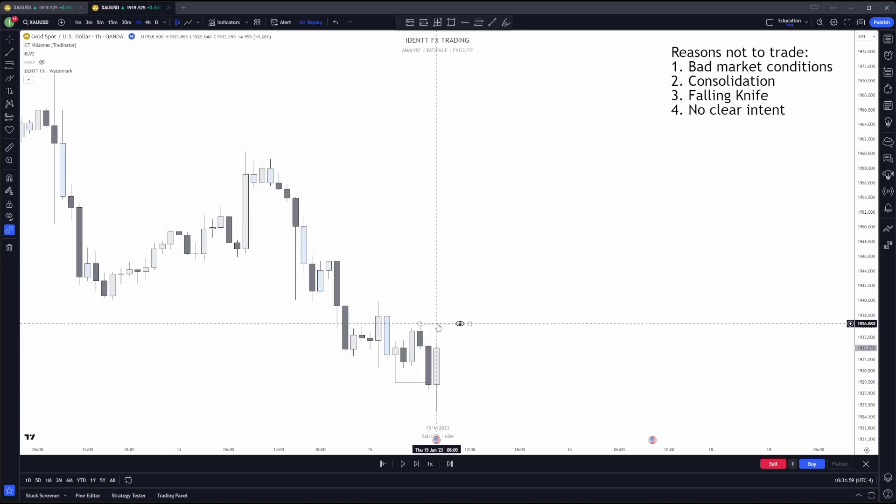
left_click_drag(536, 341, 475, 350)
key("shift+Right")
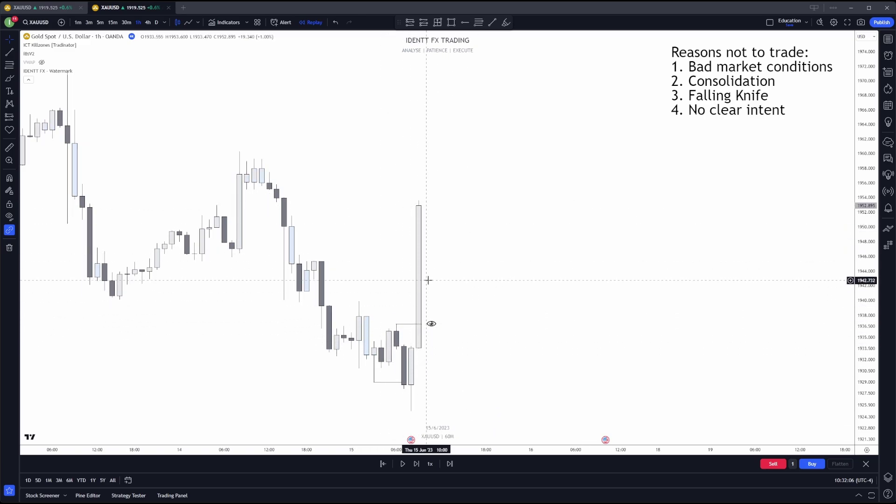
scroll(455, 240, "up", 2)
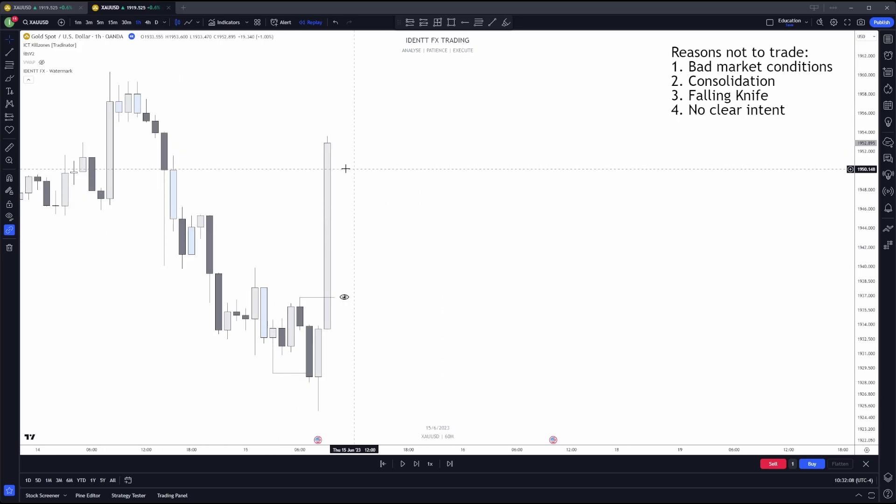
left_click(10, 79)
left_click(155, 138)
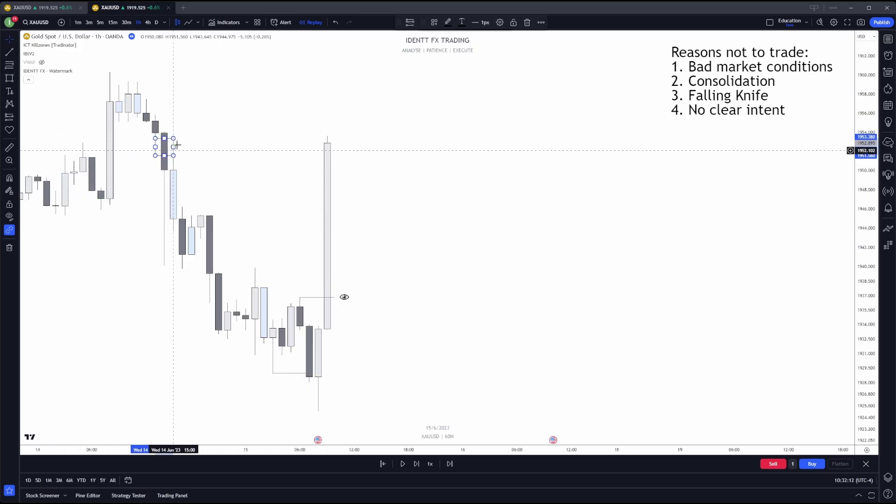
Stretch the 1951.5–1953.4 box right to the tall bullish candle.
left_click_drag(173, 147, 345, 147)
left_click_drag(156, 147, 164, 147)
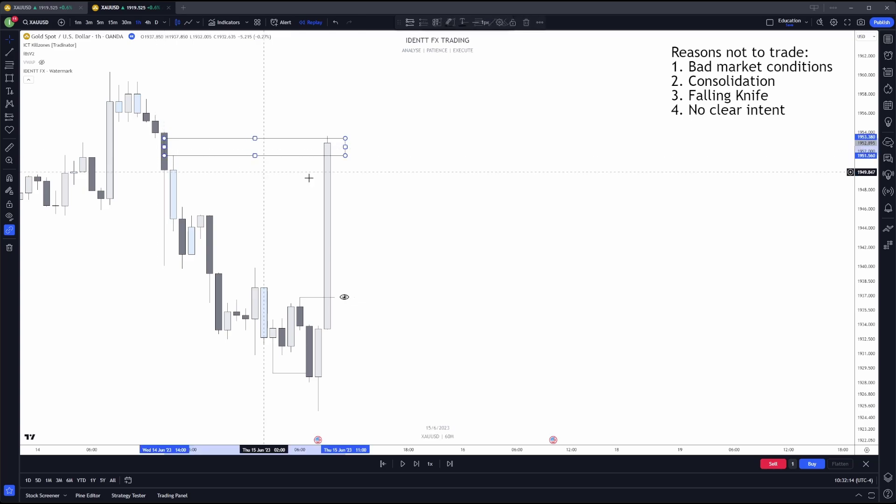
left_click(481, 182)
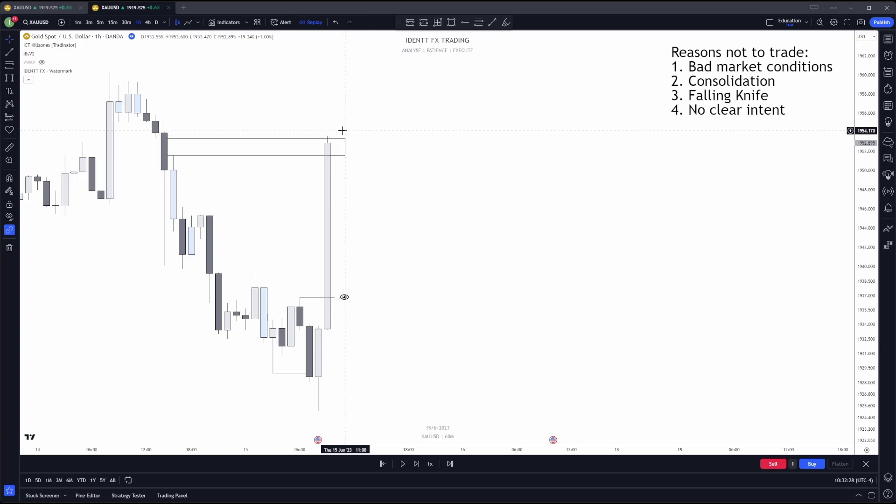
Draw a line at the 1960.3 wick high with the Normal template and extend it right.
key("alt+t")
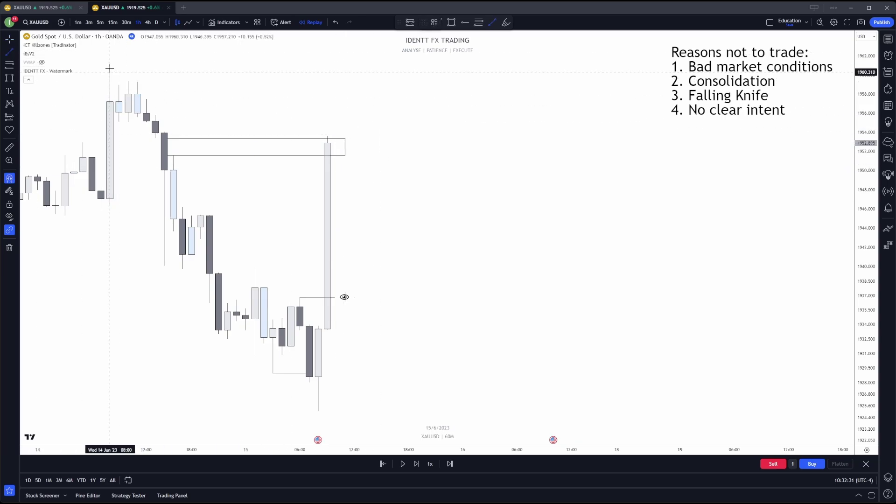
left_click(109, 72)
left_click(345, 91)
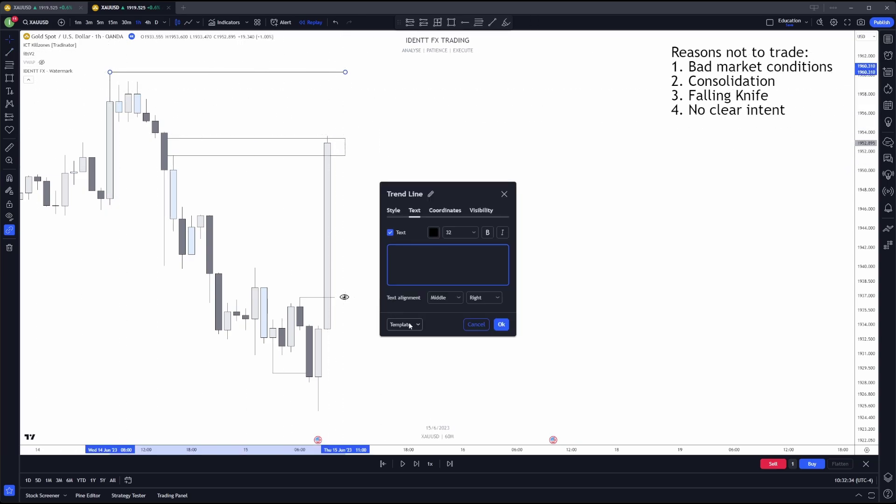
left_click(405, 324)
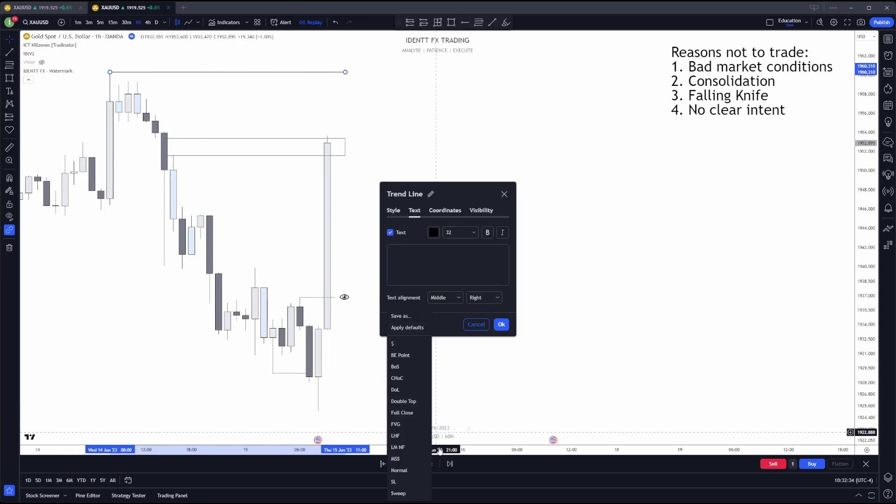
left_click(408, 464)
left_click(501, 324)
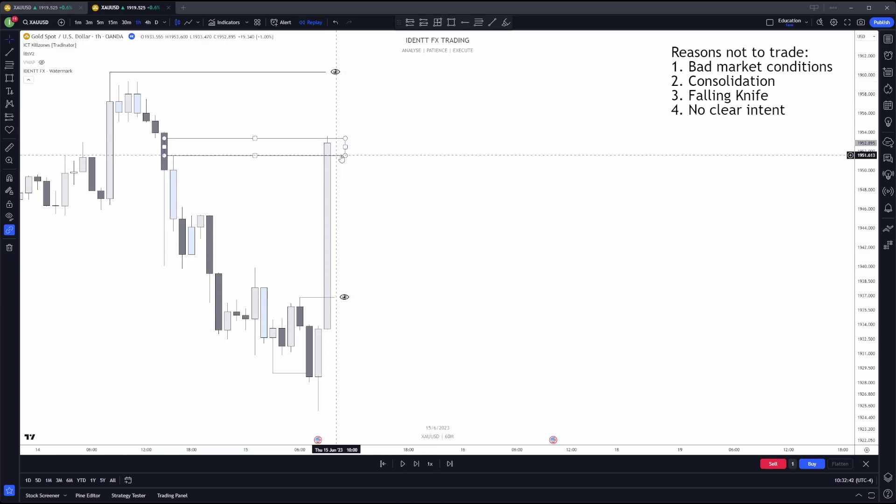
left_click(346, 146)
left_click(355, 162)
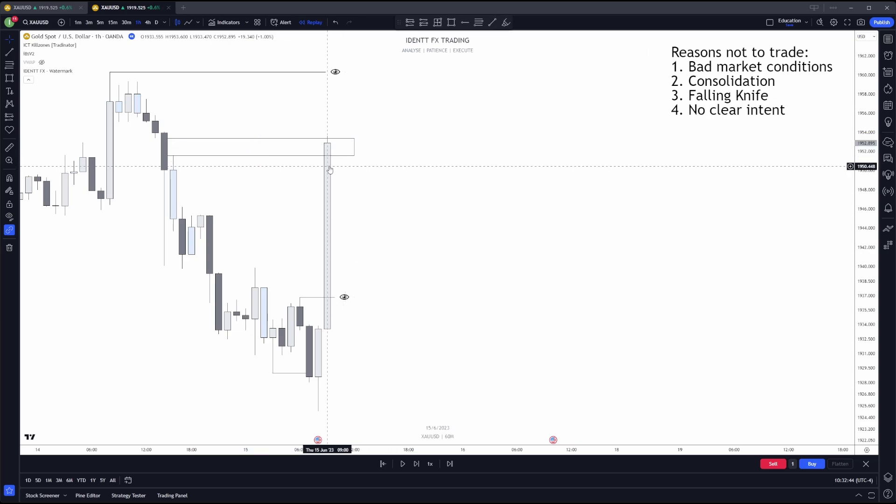
scroll(354, 141, "down", 1)
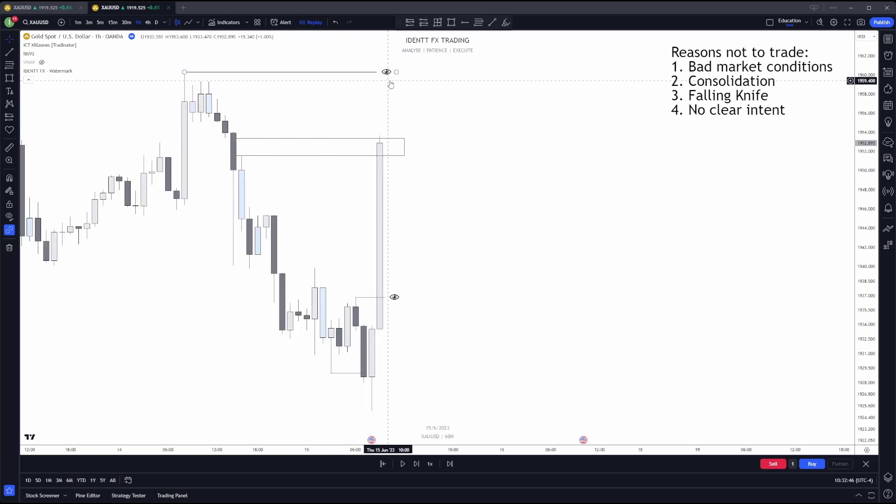
left_click_drag(376, 72, 433, 76)
Advance the replay by one hourly candle.
left_click(392, 149)
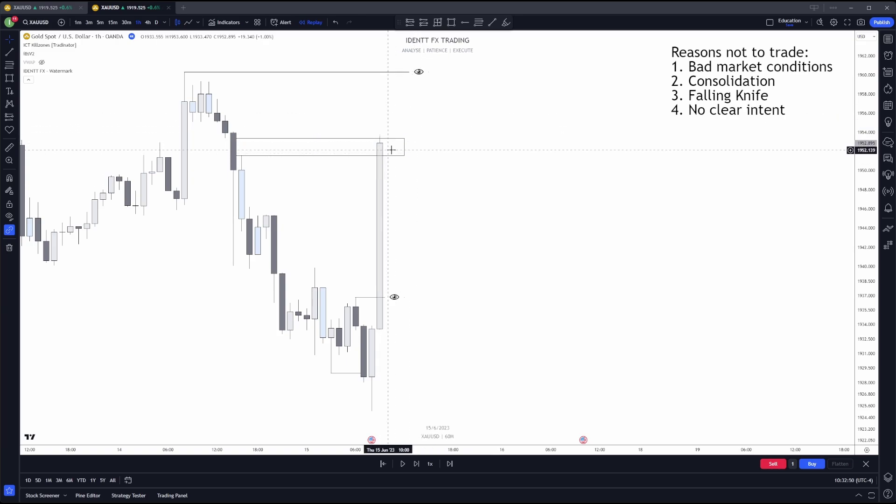
left_click(410, 112)
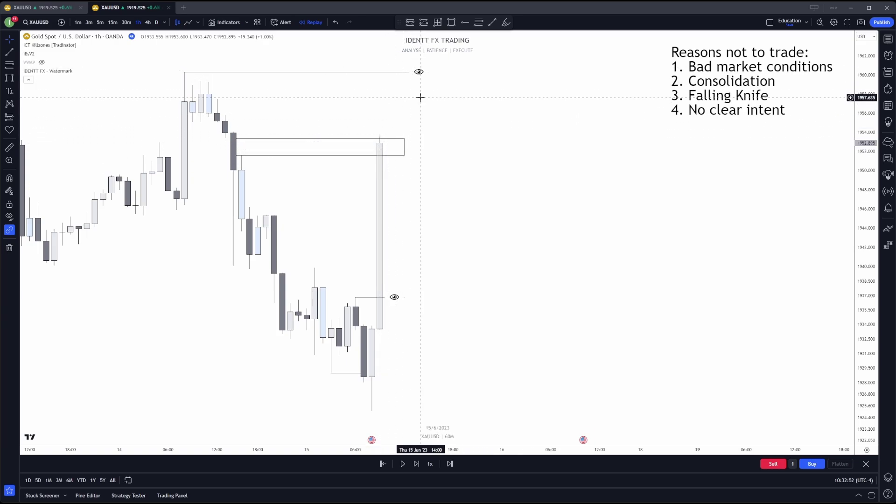
key("shift+Right")
key("shift+Right")
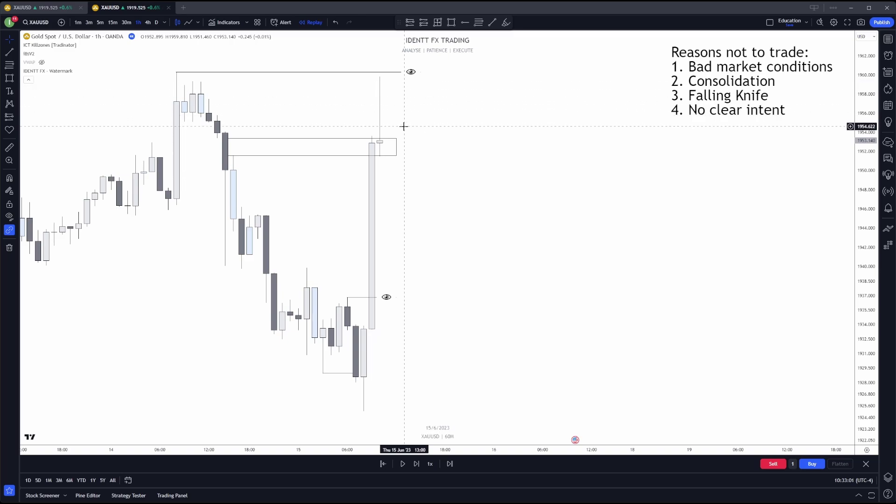
Draw a box from the zone's lower edge 1951.46 down to 1933.865 and widen it.
left_click(9, 78)
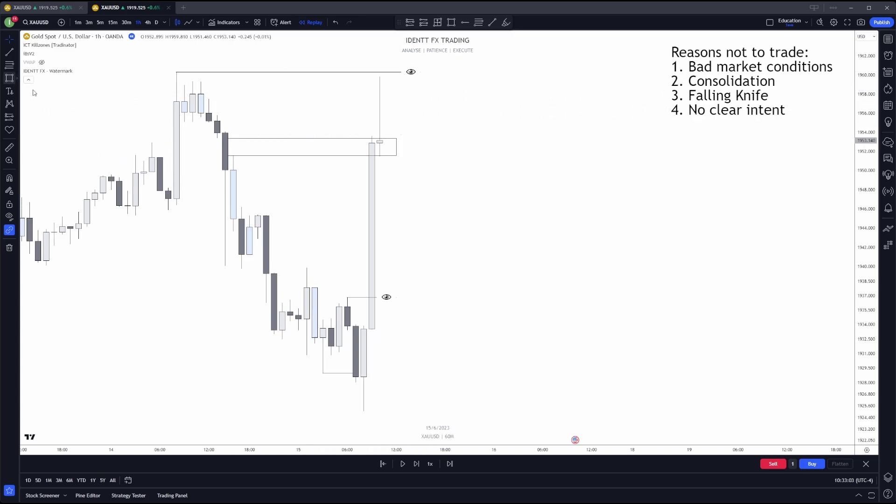
left_click(380, 157)
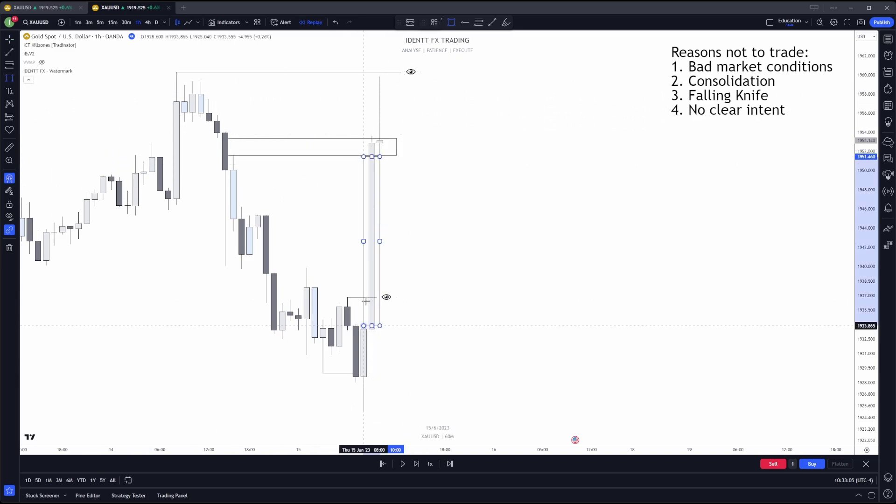
left_click(368, 318)
left_click_drag(380, 242, 478, 242)
left_click(498, 188)
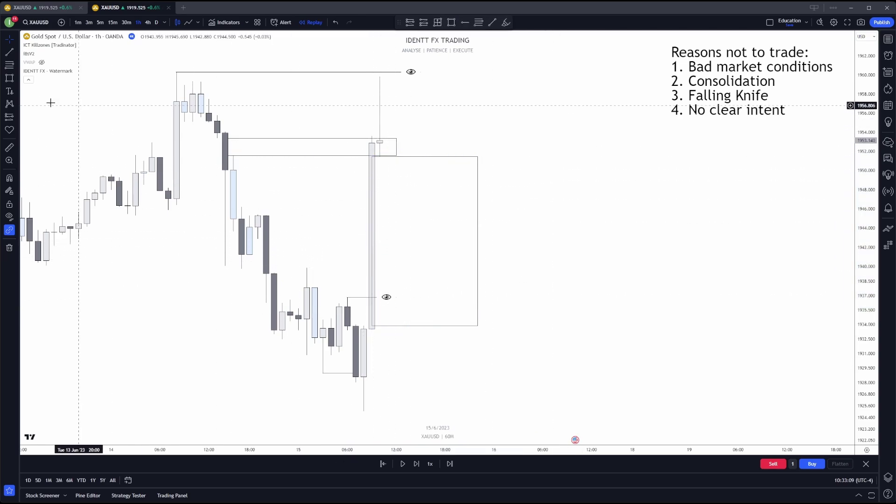
Sketch a projected path arrow rising from the latest candles.
left_click(17, 79)
left_click(45, 150)
left_click(388, 139)
left_click(413, 179)
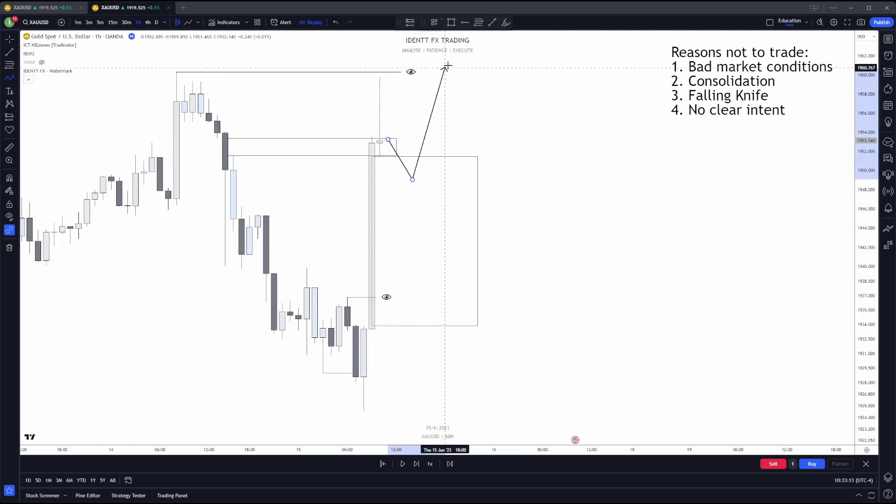
double_click(445, 63)
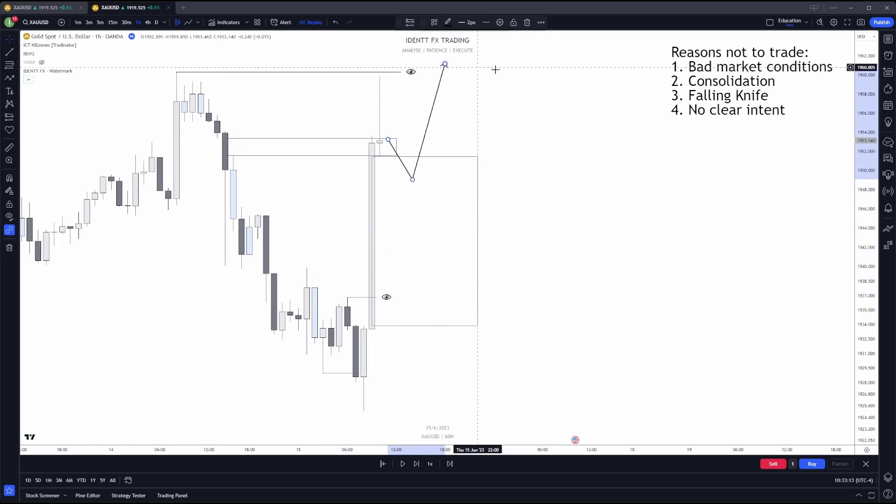
left_click(542, 79)
Advance the replay, extend the top liquidity line, and delete the path arrow and large box.
key("shift+Right")
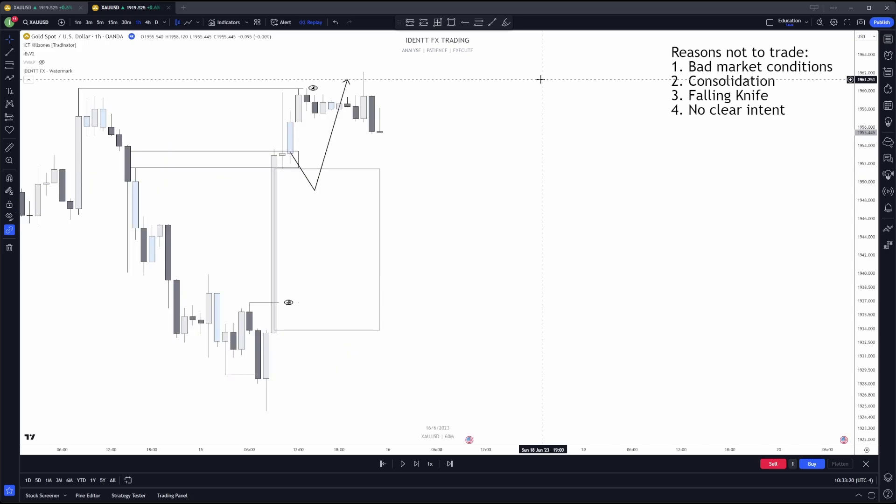
left_click_drag(323, 88, 387, 88)
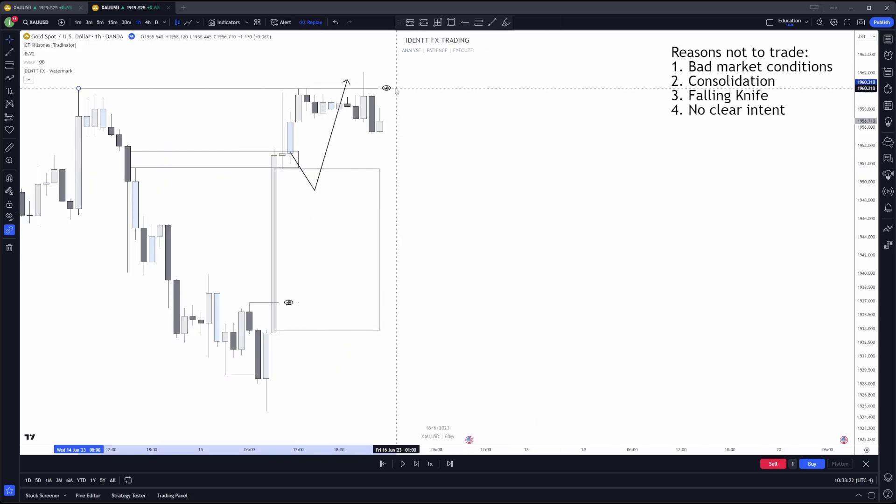
left_click(330, 141)
key("Delete")
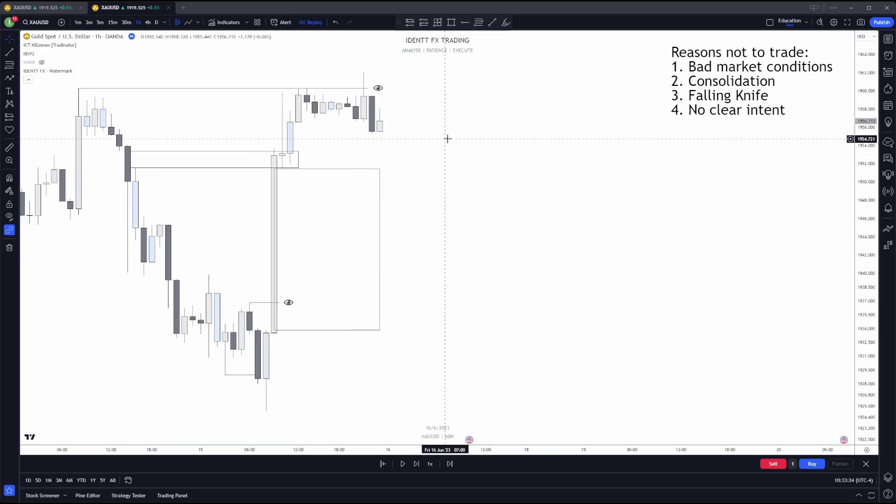
left_click(380, 193)
key("Delete")
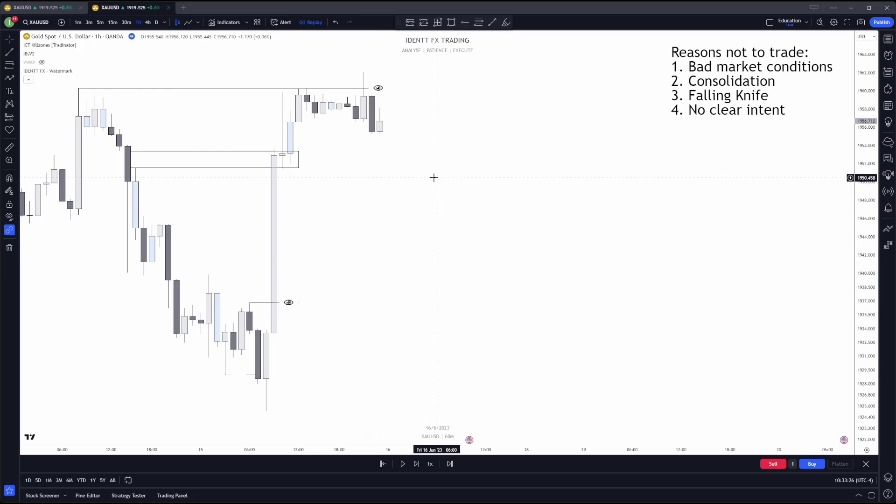
Stretch the top liquidity line to the Fri 16 Jun candle and bring earlier history into view.
scroll(434, 172, "down", 2)
scroll(485, 181, "up", 1)
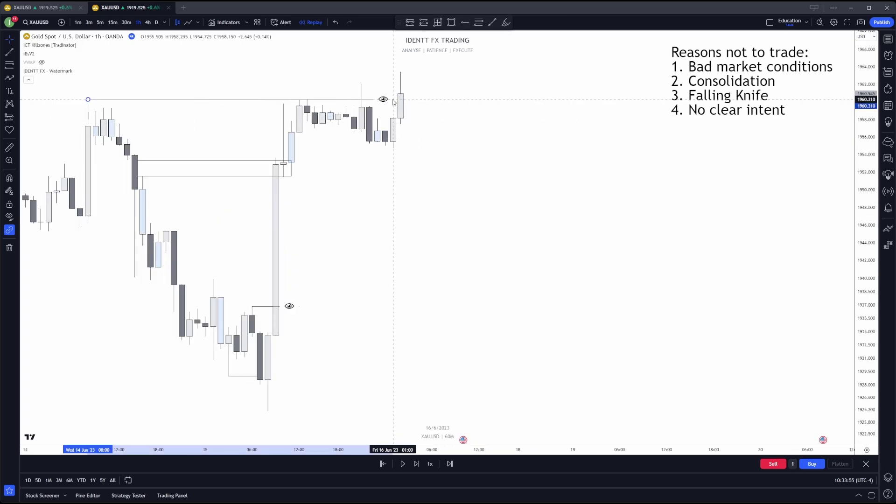
left_click_drag(296, 112, 383, 100)
left_click(458, 113)
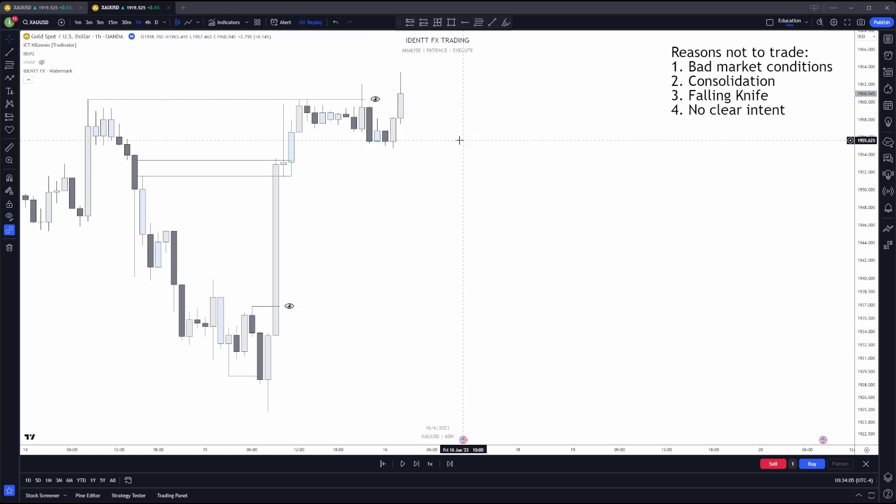
scroll(455, 133, "down", 1)
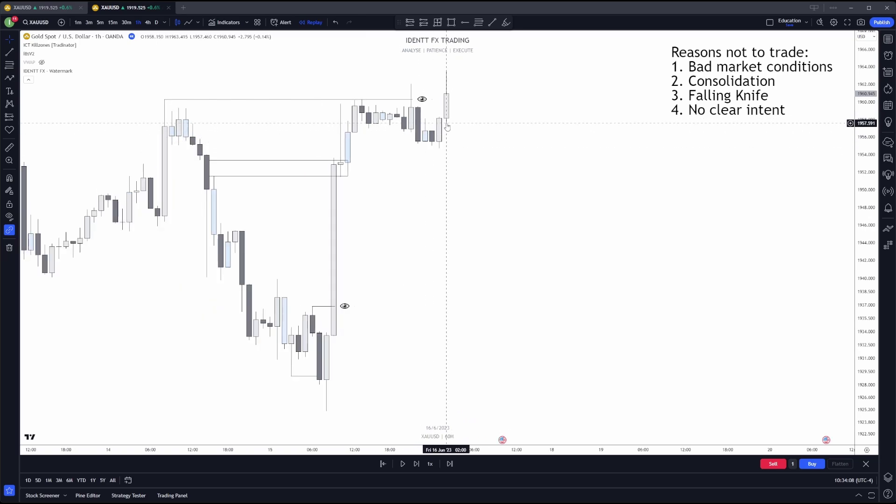
left_click_drag(535, 137, 461, 154)
scroll(462, 155, "down", 3)
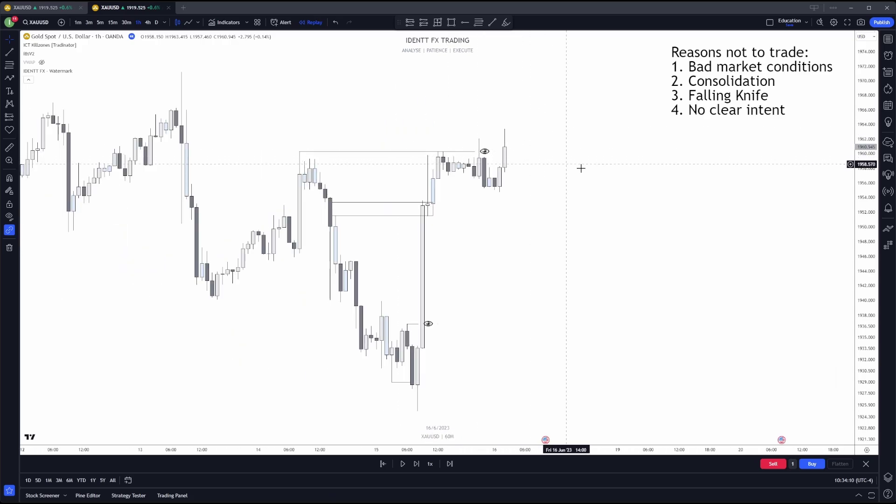
left_click_drag(579, 169, 481, 184)
scroll(470, 187, "up", 1)
scroll(431, 174, "down", 1)
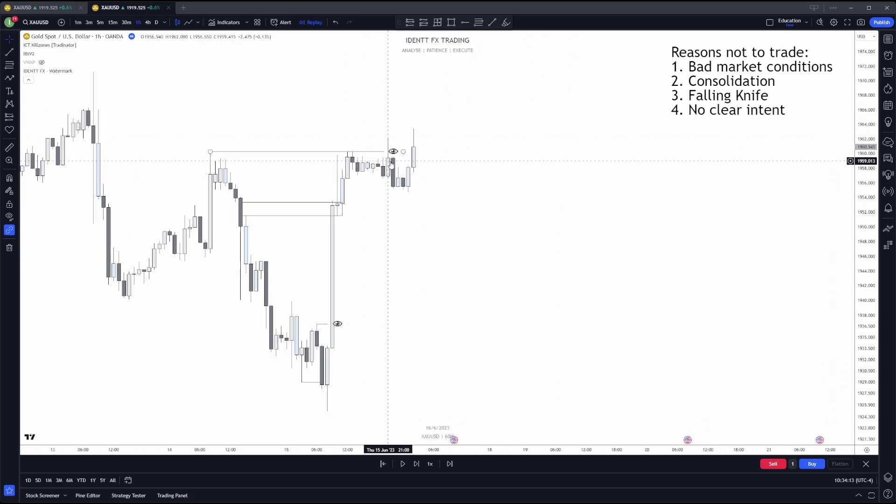
Draw a test arrow down toward the wick, lengthen it, then delete it.
left_click(10, 78)
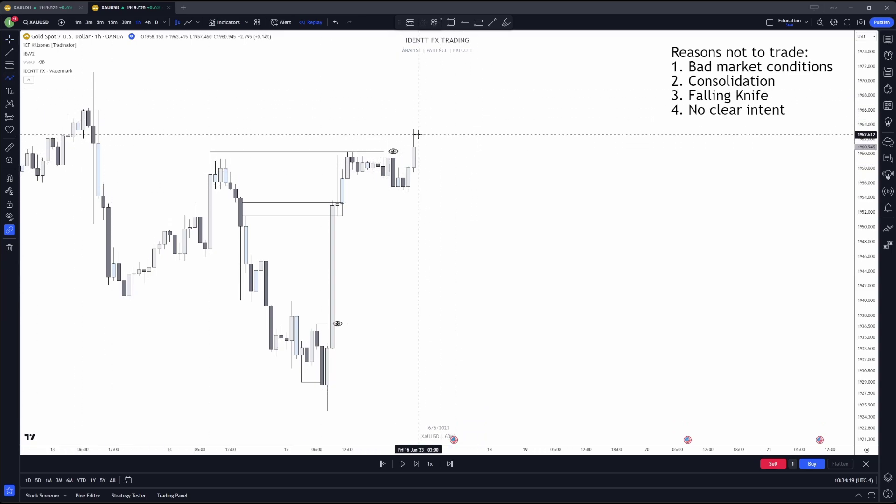
left_click(424, 108)
left_click(393, 144)
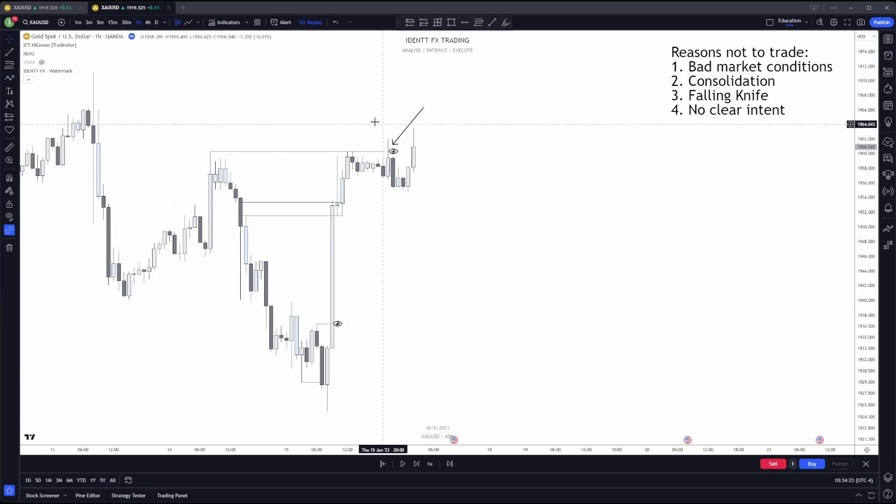
left_click_drag(393, 145, 342, 241)
key("Delete")
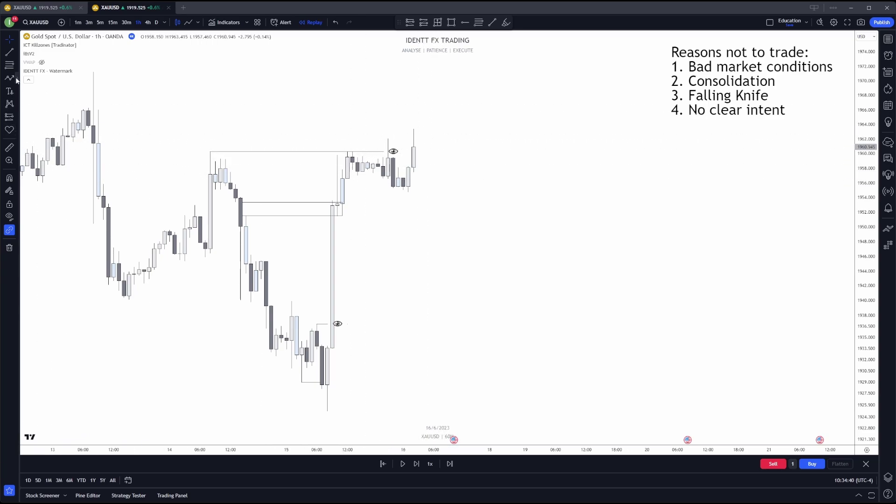
Draw a box across the gap from the tall candle and apply the FVG template.
left_click(18, 79)
left_click(46, 108)
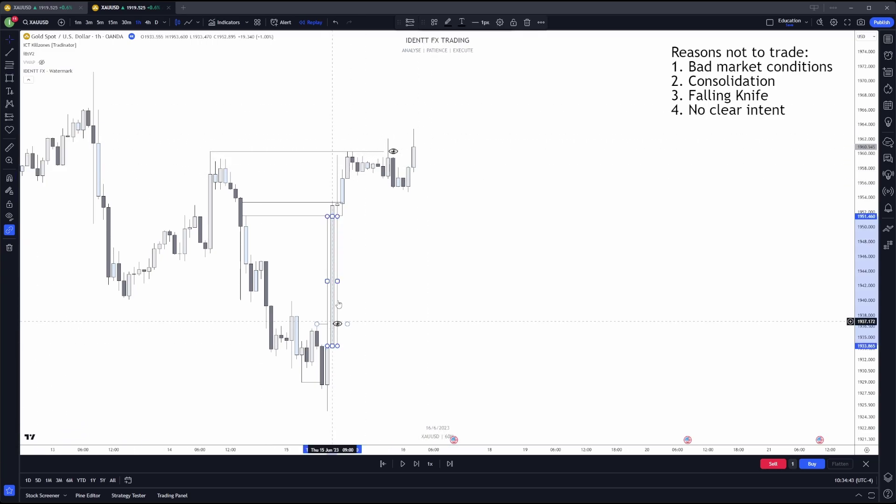
left_click_drag(337, 281, 541, 281)
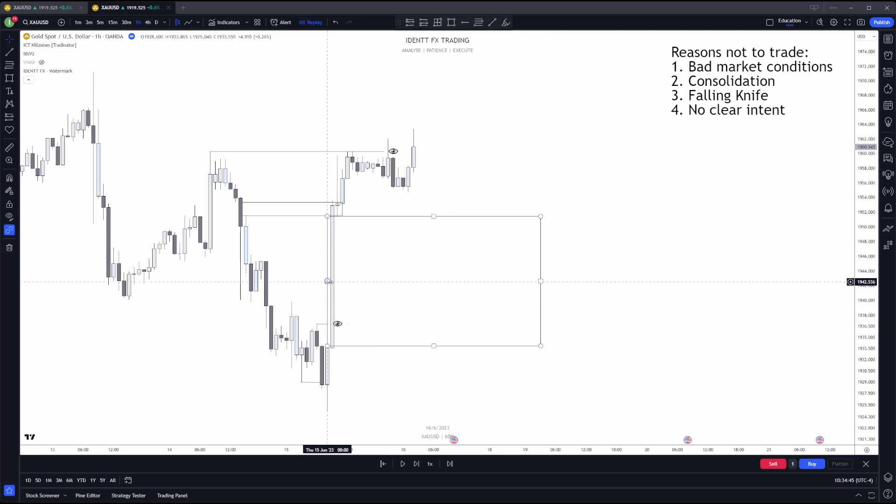
left_click_drag(328, 282, 333, 282)
left_click(387, 291)
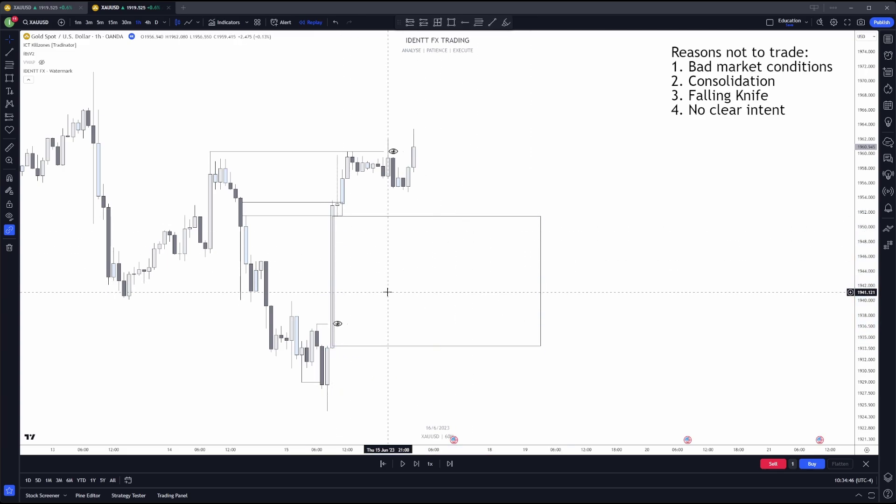
double_click(541, 291)
left_click(404, 325)
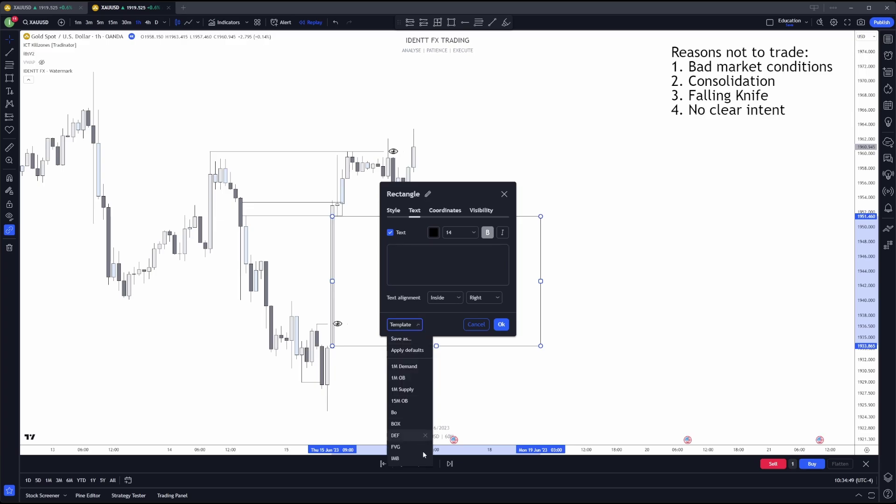
left_click(396, 447)
left_click(501, 325)
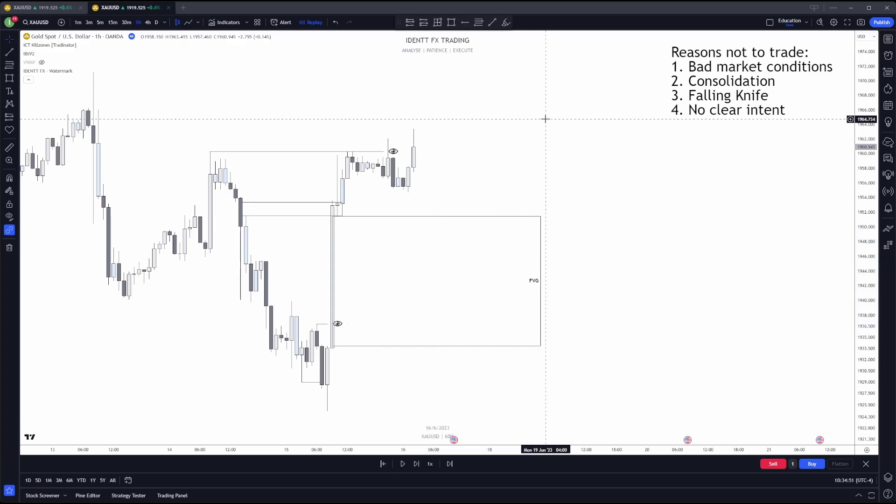
Draw a line from the earlier high far to the right, labelled BSLQ.
scroll(504, 146, "down", 1)
key("alt+t")
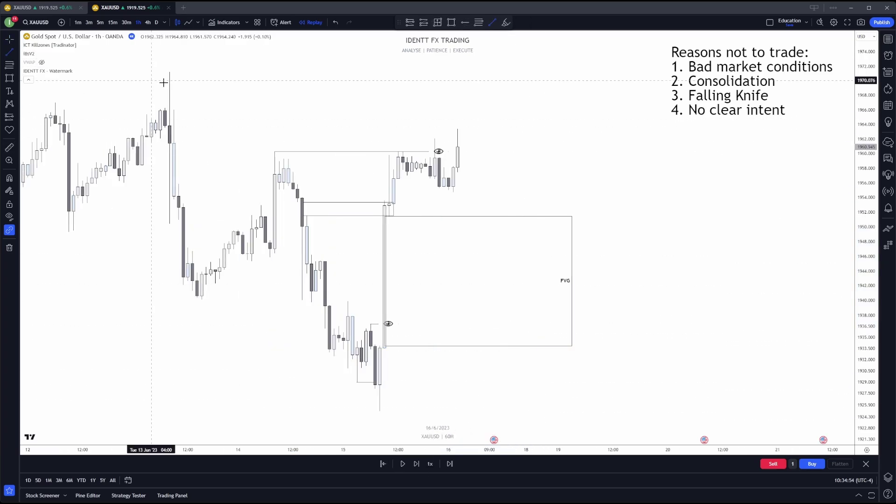
left_click(170, 73, "ctrl")
left_click(573, 96, "shift")
left_click(630, 113)
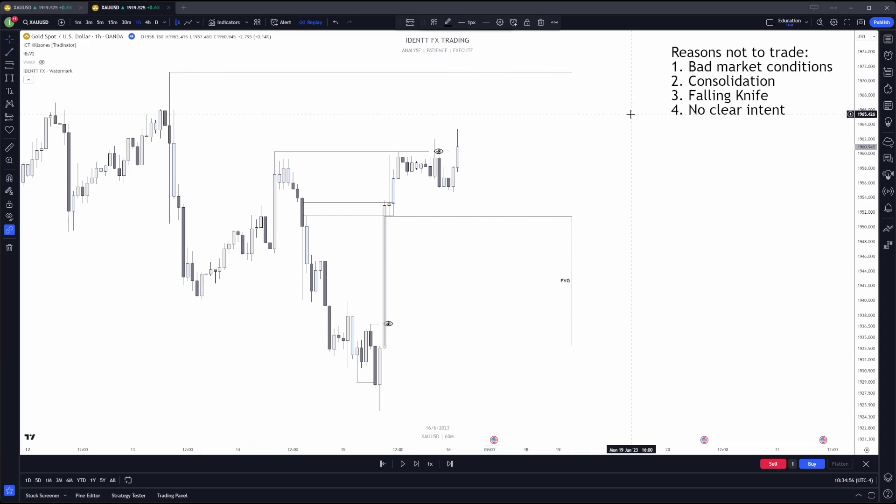
left_click(554, 72)
double_click(556, 75)
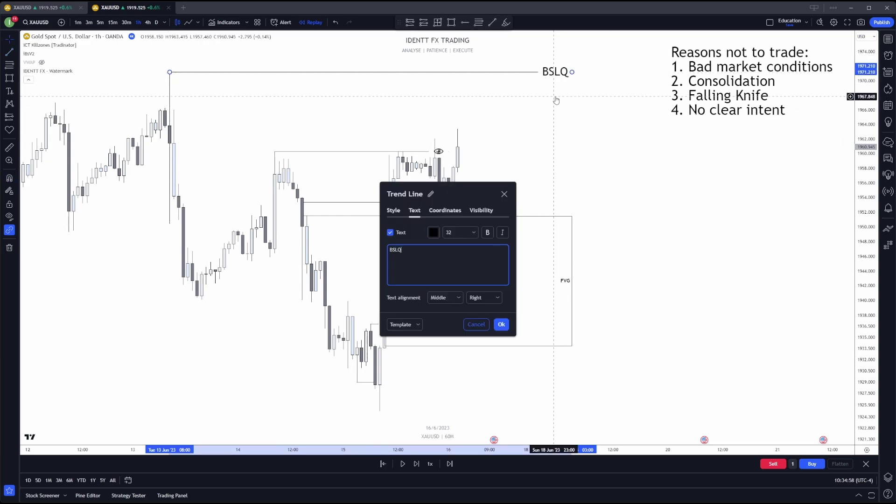
type("BSLQ")
left_click(501, 324)
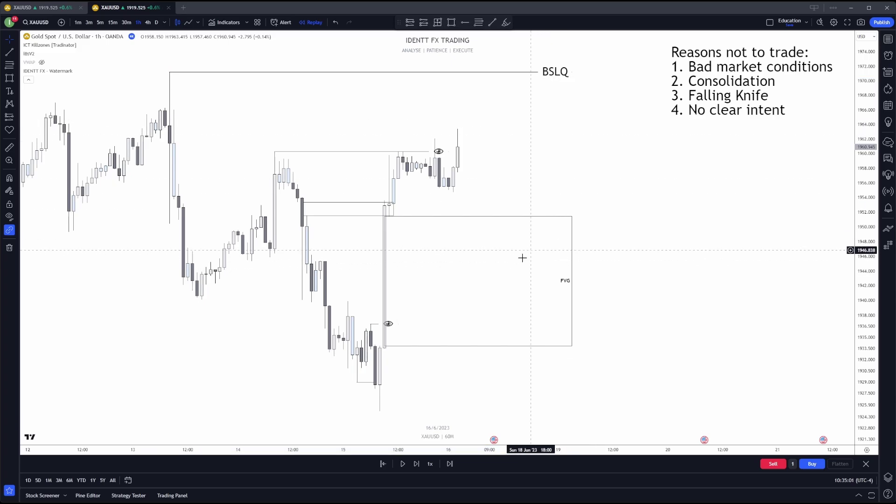
Start an SSLQ trend line at a recent low candle.
left_click(9, 52)
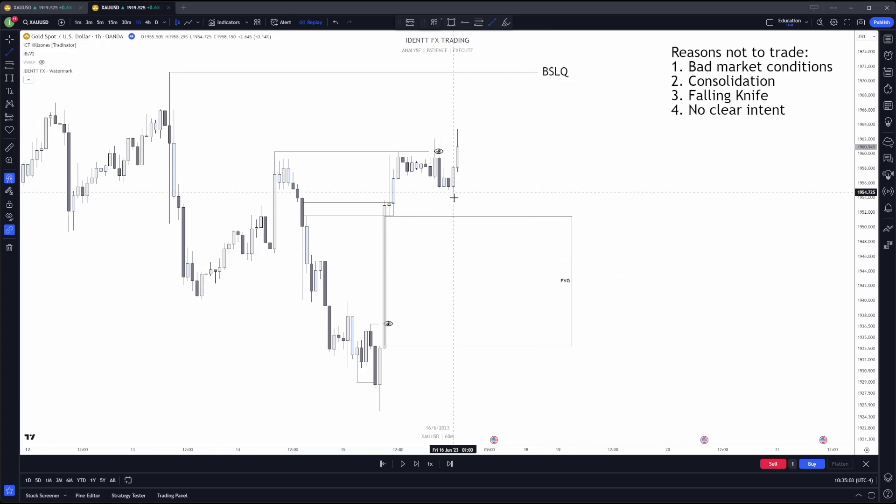
left_click(454, 192)
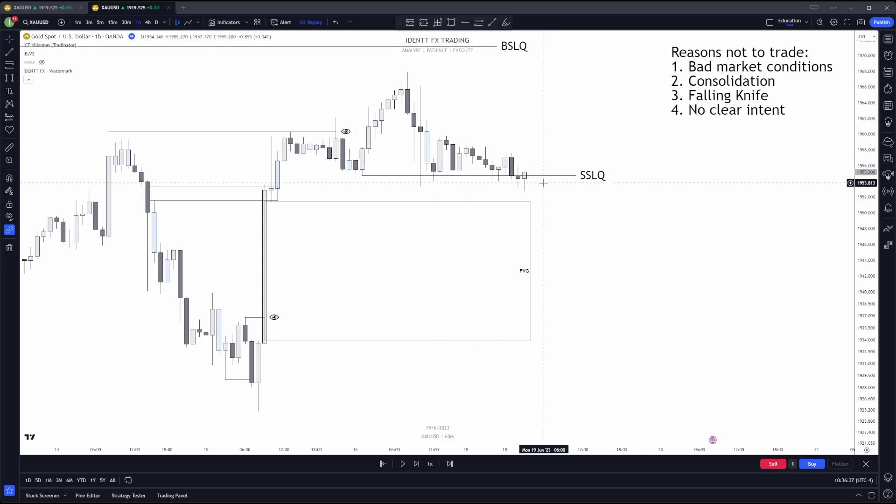
left_click_drag(552, 95, 542, 104)
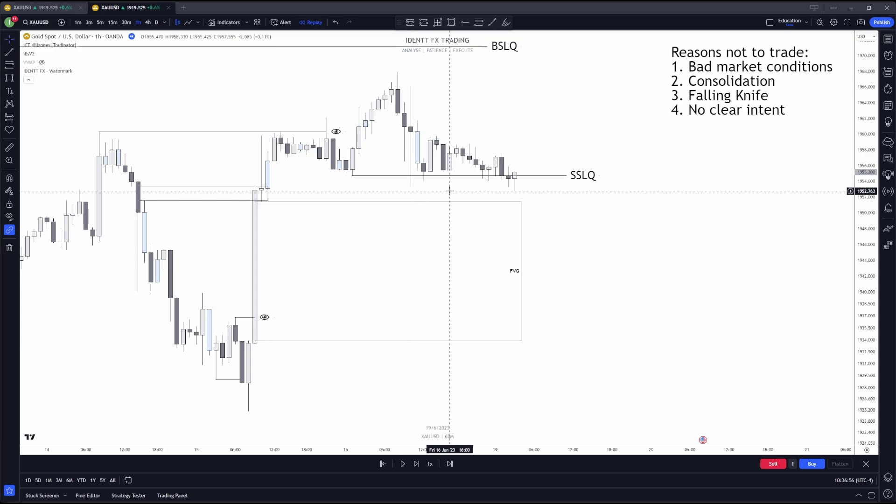
Draw an arrow path from beside the FVG box top down to the SSLQ low.
left_click(18, 81)
left_click(46, 144)
left_click(293, 195)
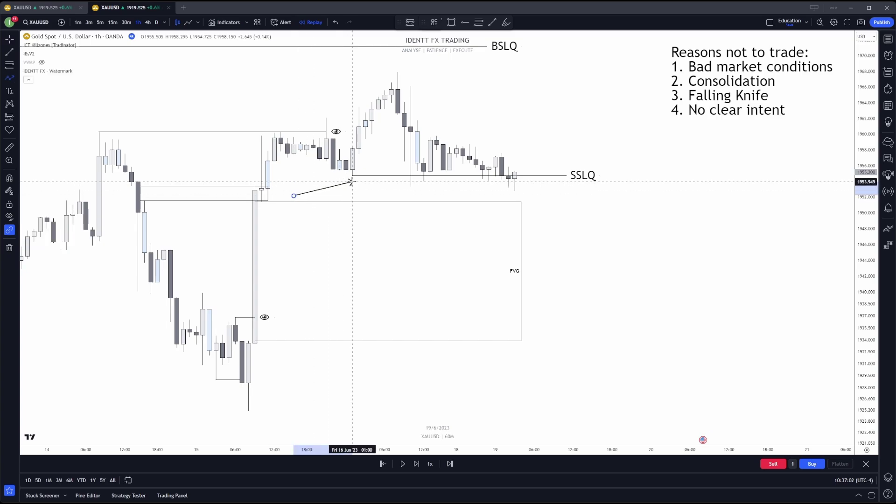
left_click(346, 180)
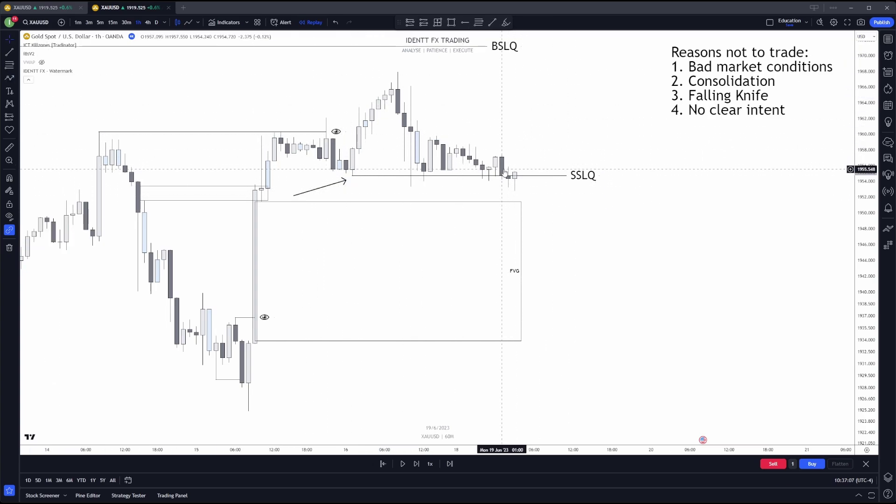
Extend the BSLQ line and the FVG box further to the right.
left_click_drag(513, 46, 592, 49)
left_click(607, 87)
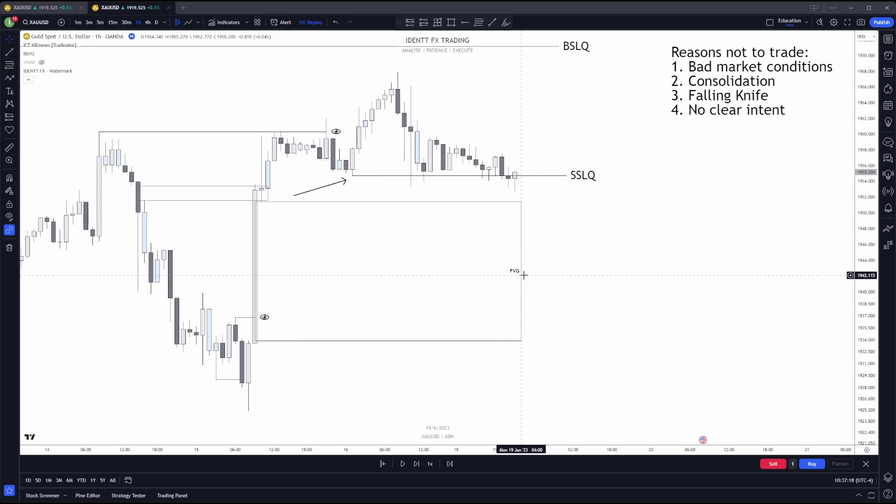
left_click_drag(522, 271, 562, 270)
left_click(632, 243)
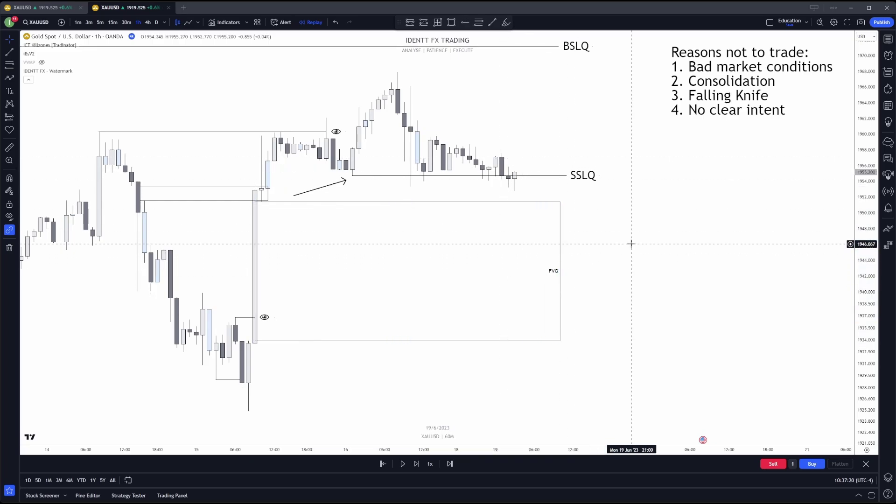
Advance the replay by two bars.
key("shift+Right")
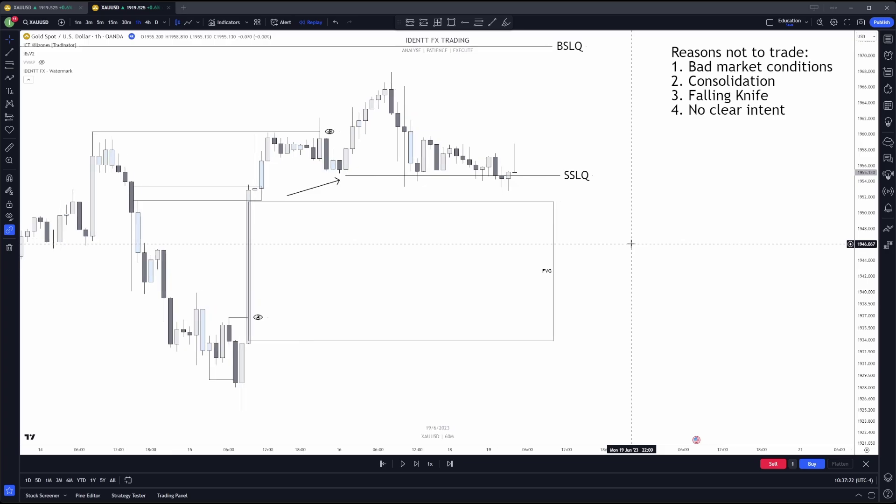
key("shift+Right")
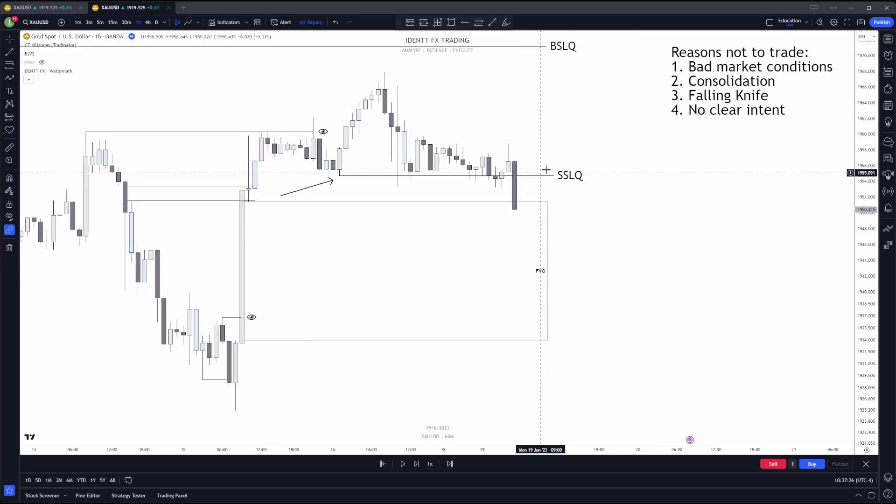
scroll(543, 170, "up", 1)
Draw a short trend line over the recent candles and label it with the 'x' text template.
key("alt+t")
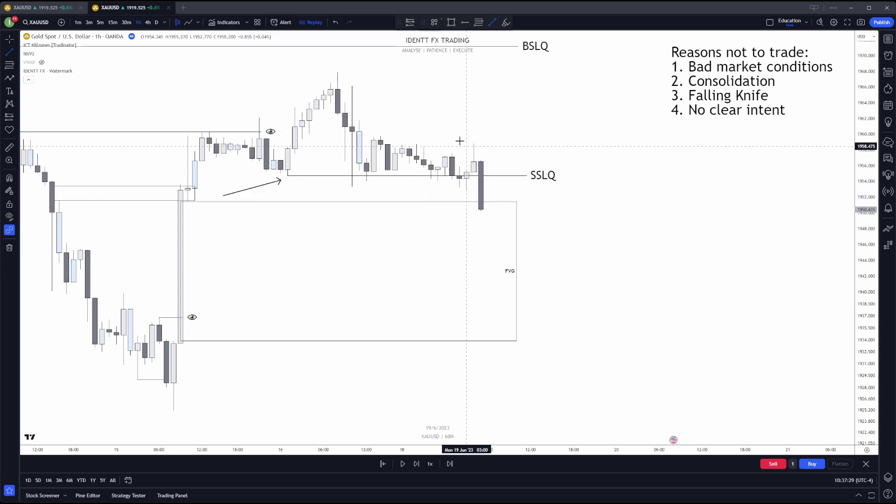
left_click(452, 153)
left_click(474, 157)
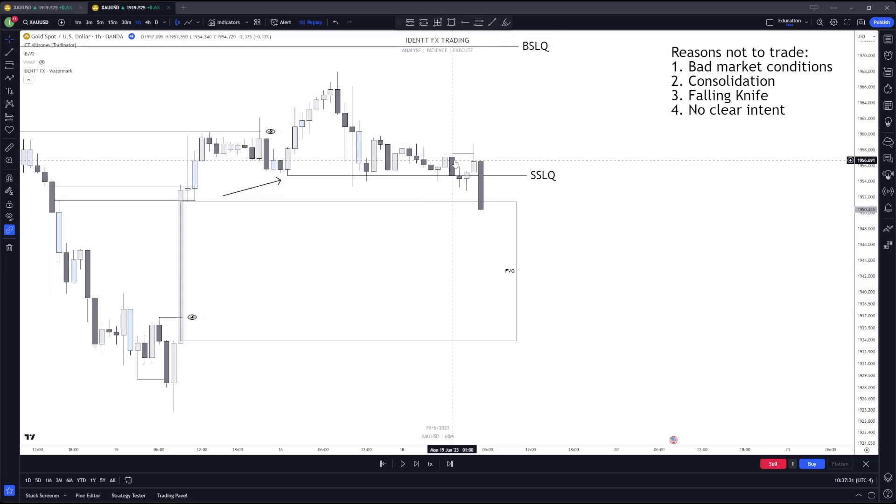
double_click(459, 153)
left_click(420, 324)
left_click(408, 378)
left_click(500, 324)
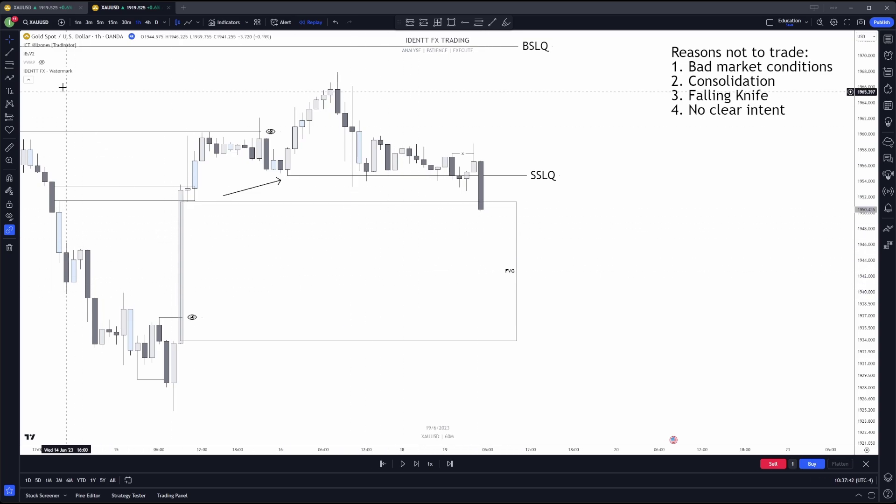
Draw a trend line from the swing low near 1925 rightwards, labelled SSLQ, plus a level across the FVG box.
left_click(15, 53)
left_click(51, 52)
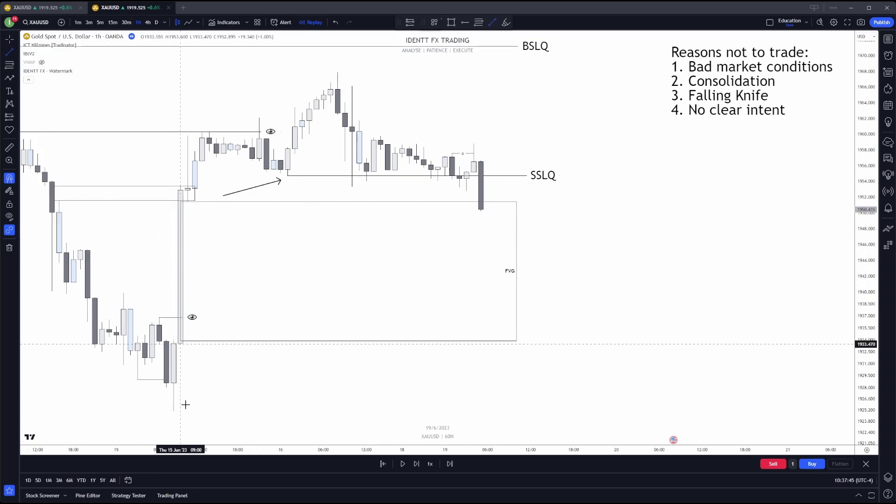
left_click(173, 411)
left_click(554, 391, "shift")
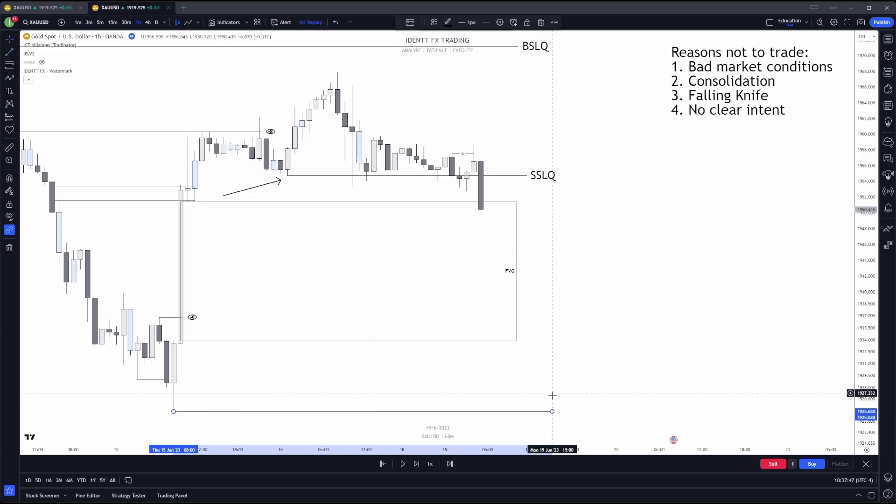
double_click(541, 411)
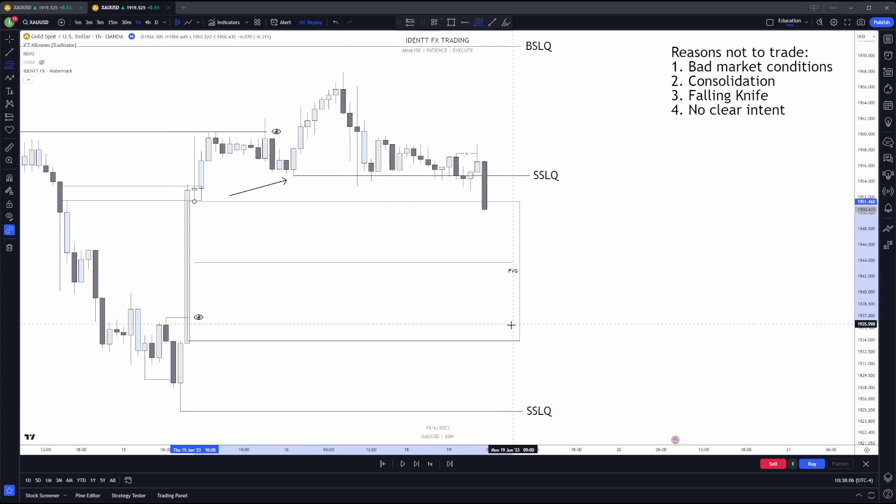
left_click(520, 342)
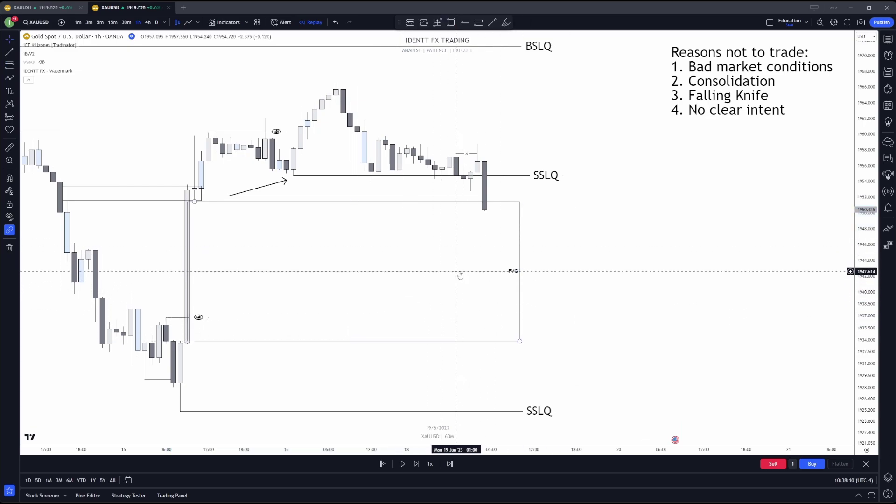
Draw a line from the FVG box midpoint near 1942.6 past its right edge and apply the FVG template.
left_click(10, 53)
left_click(398, 271)
left_click(598, 271)
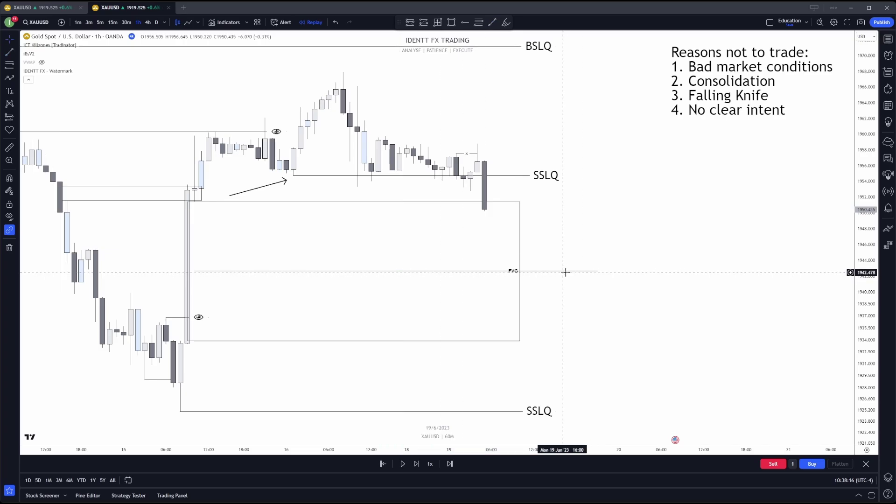
double_click(563, 274)
left_click(406, 327)
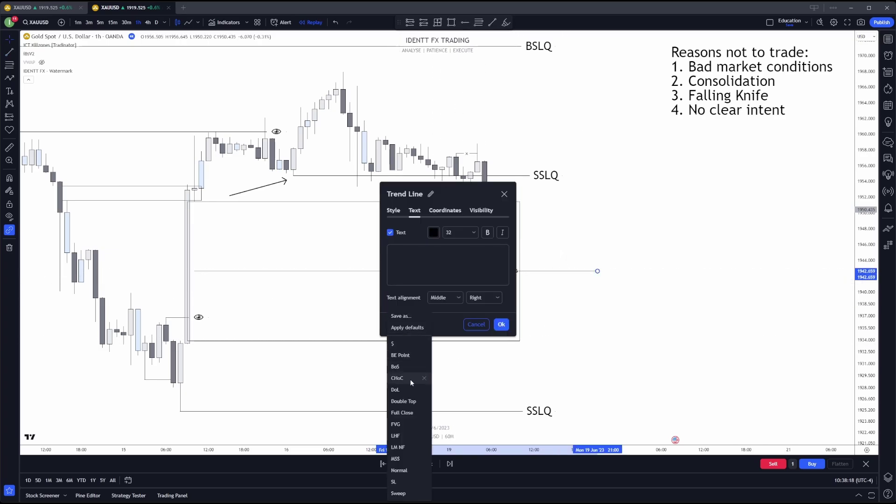
left_click(396, 424)
left_click(502, 325)
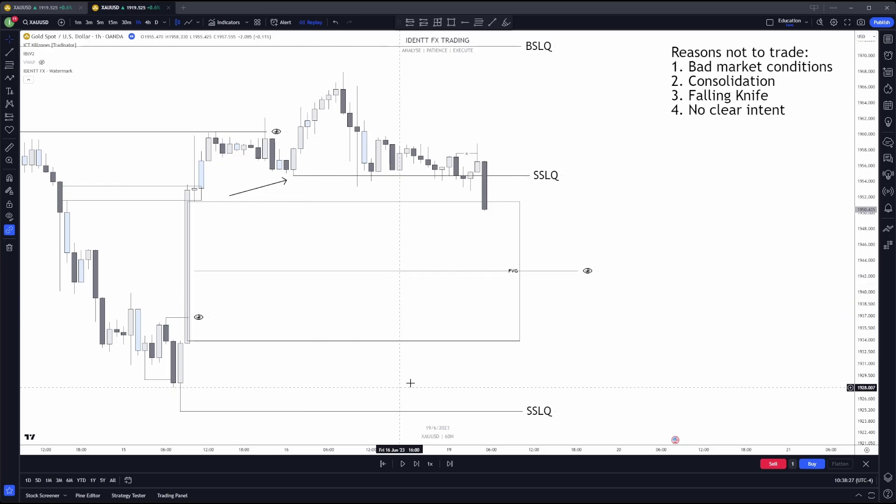
Delete the BSLQ line and drag the FVG midline's right end further right.
scroll(473, 398, "down", 6)
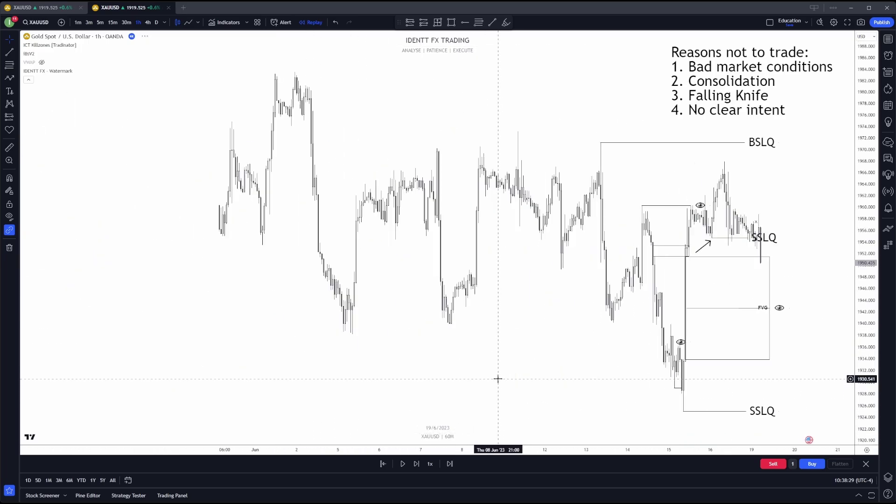
left_click_drag(541, 366, 432, 353)
scroll(466, 353, "down", 3)
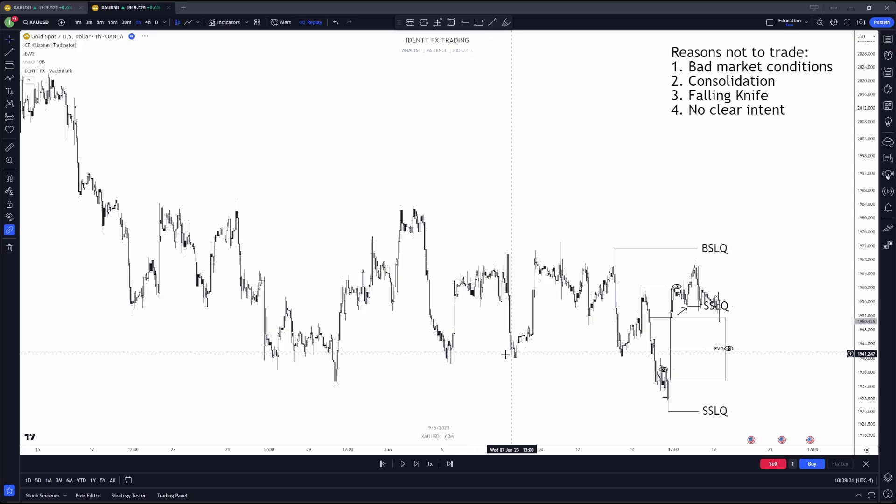
scroll(504, 354, "down", 2)
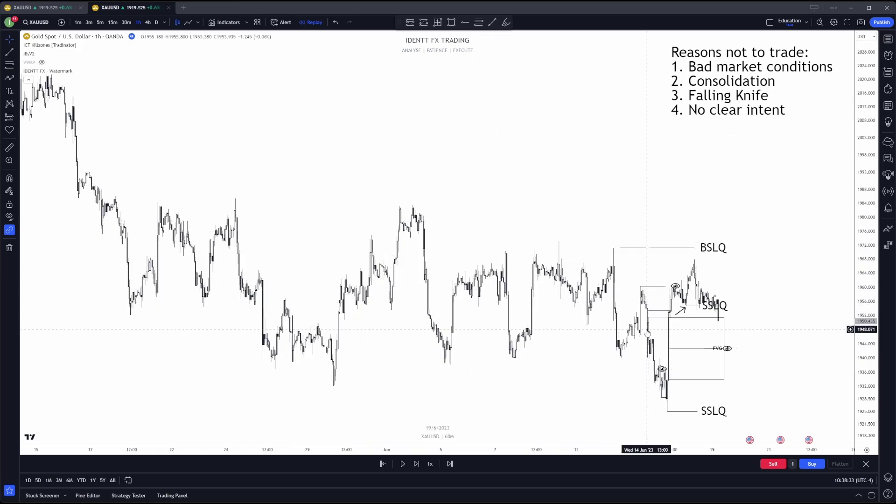
scroll(539, 240, "up", 5)
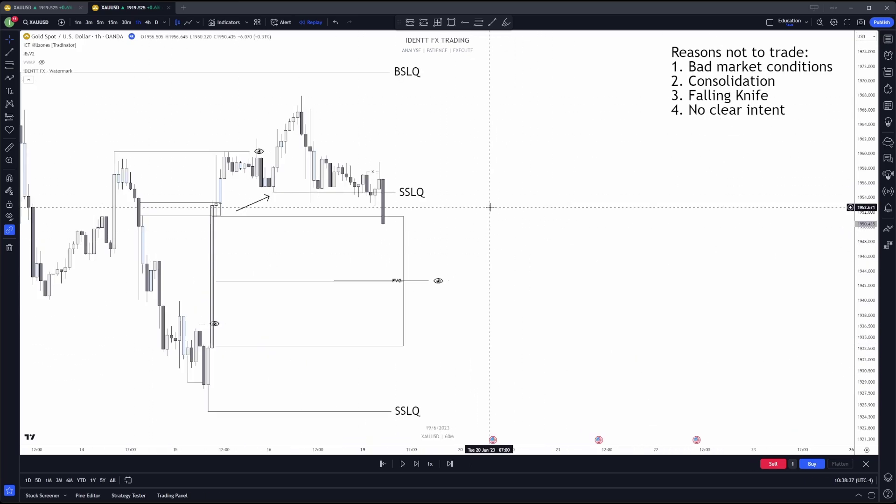
scroll(490, 209, "down", 1)
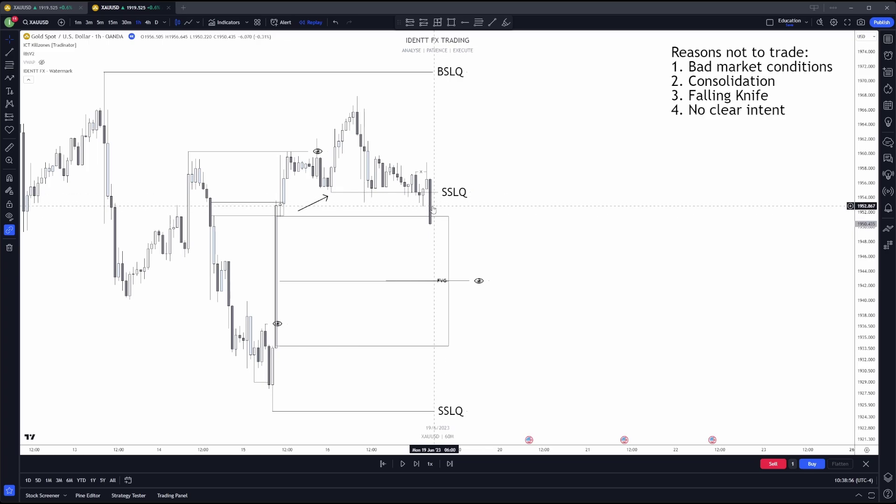
key("Delete")
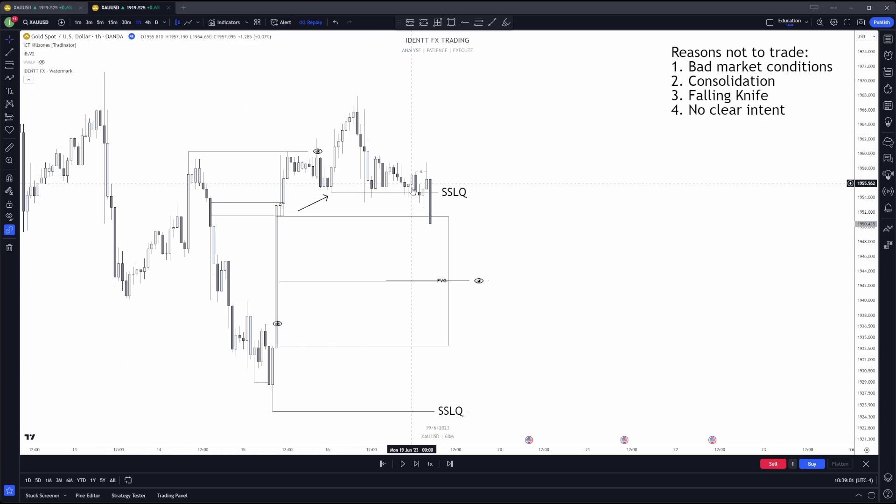
scroll(443, 210, "up", 2)
mouse_move(412, 272)
left_mouse_down()
mouse_move(440, 272)
mouse_move(425, 277)
left_mouse_up()
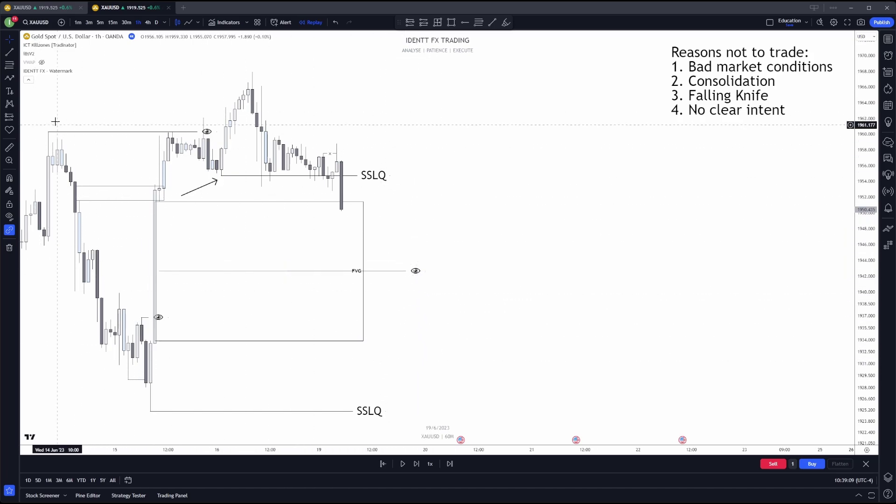
Place a short position from 1950.4 at the latest candle, stretching its target down to the lower SSLQ near 1925.
left_click(18, 119)
left_click(34, 136)
left_click(380, 210)
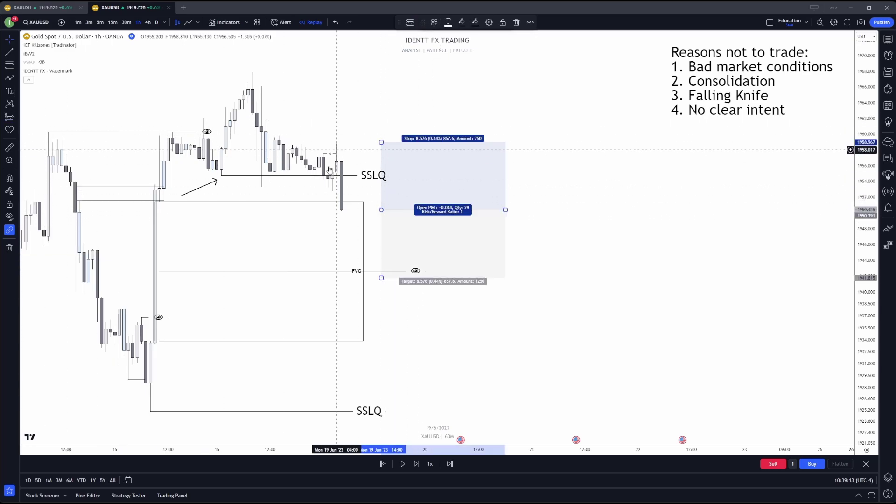
left_click_drag(382, 142, 381, 143)
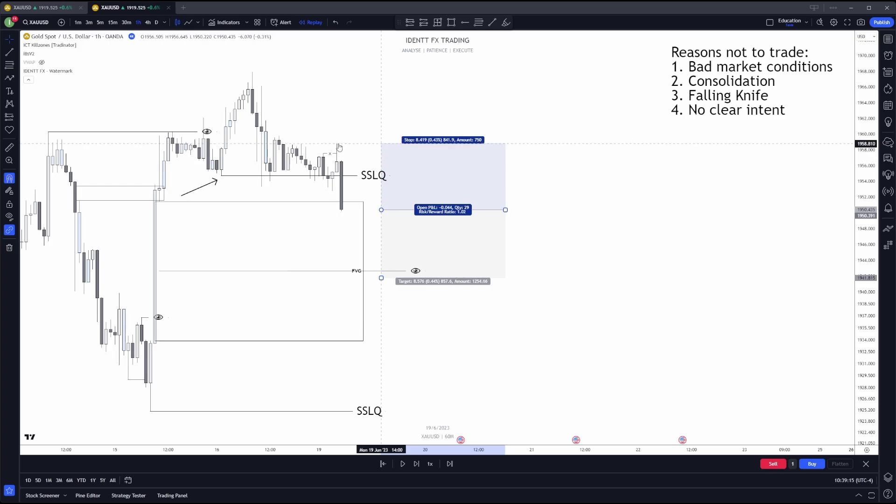
left_click_drag(381, 210, 378, 213)
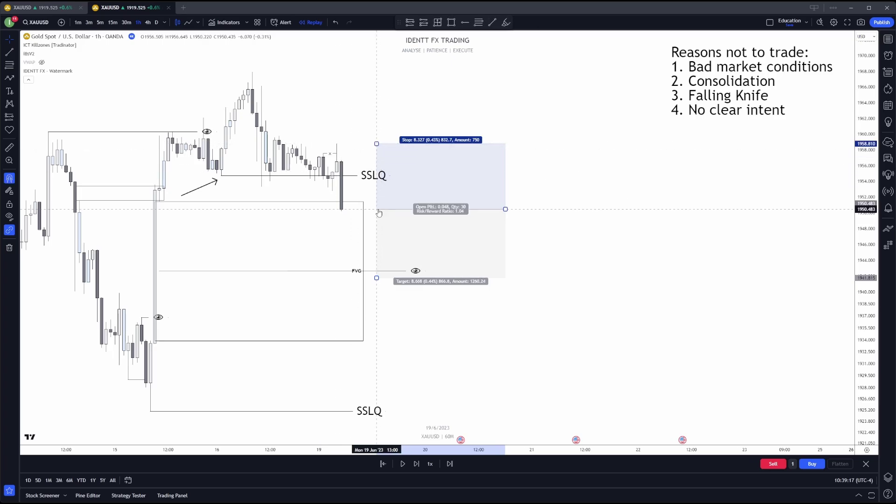
left_click_drag(377, 278, 379, 412)
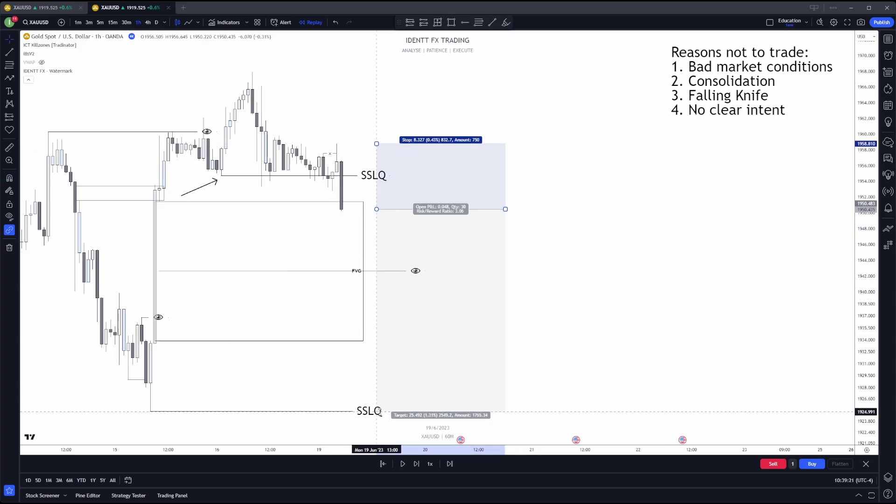
left_click(576, 334)
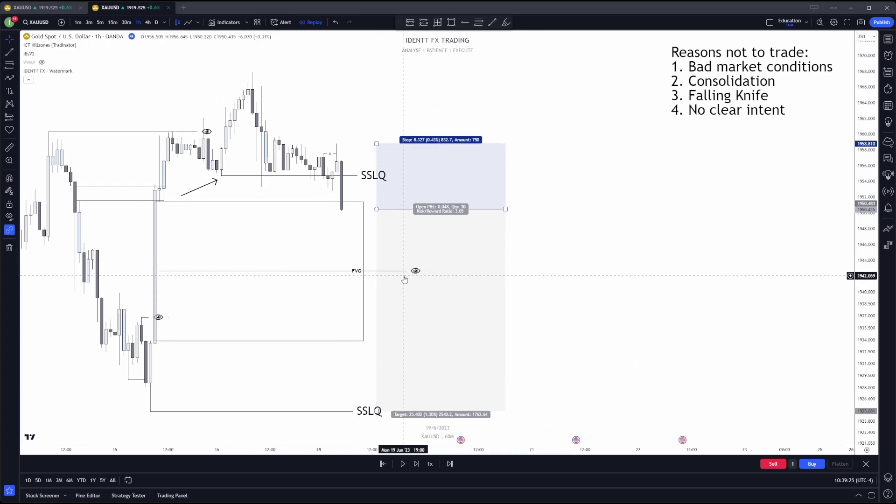
Draw a line along the FVG box bottom to the position's right edge, then advance the replay.
left_click(10, 52)
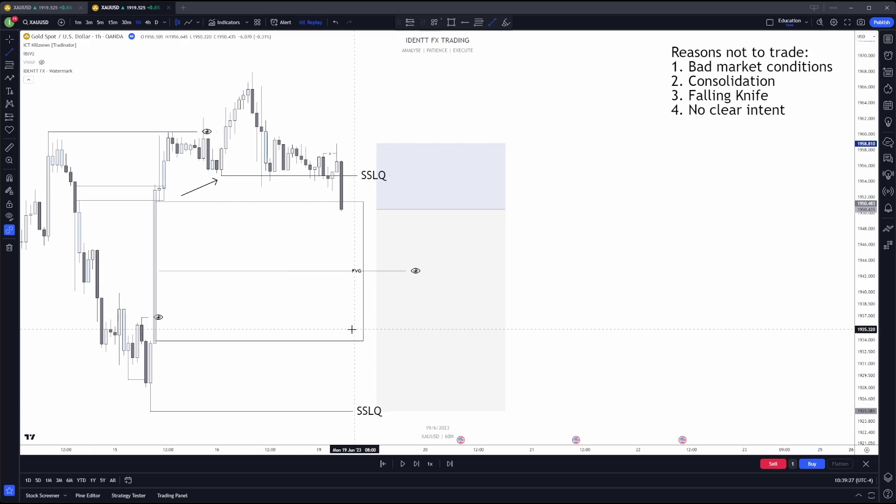
left_click(363, 342)
left_click(506, 342)
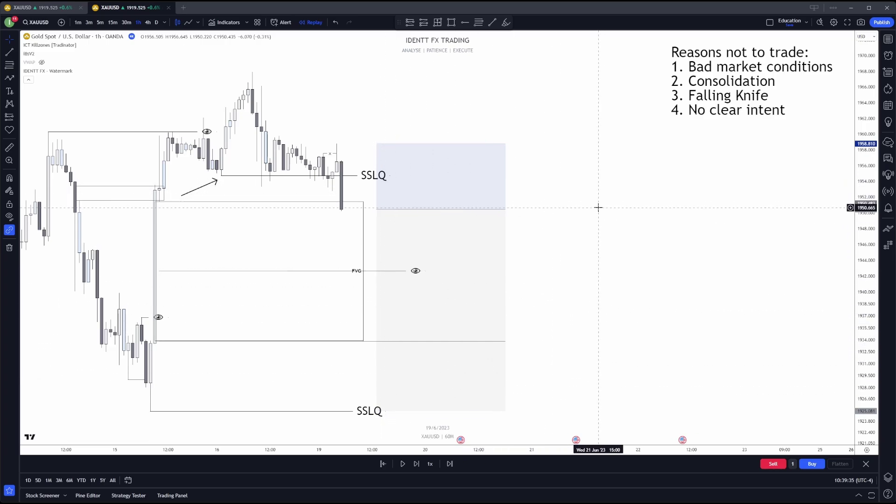
key("shift+Right")
key("shift+Right")
key("shift+Right")
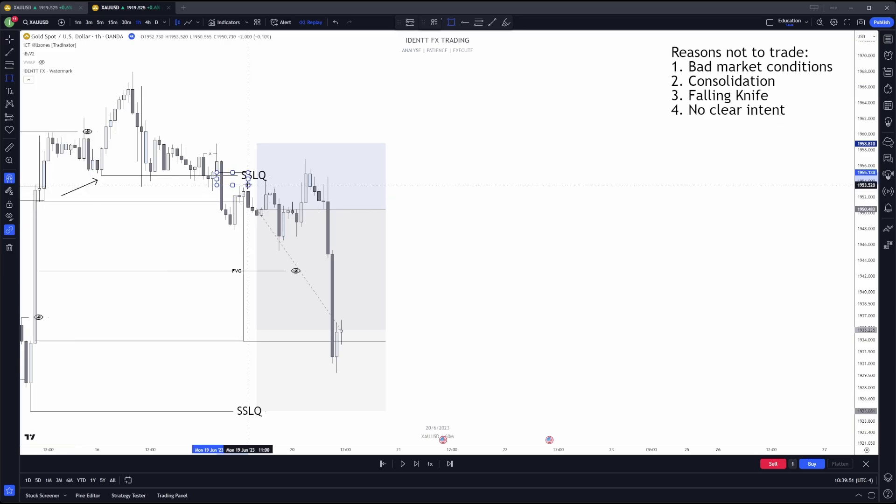
Draw and widen a box over the candles near SSLQ, deleting the upper SSLQ line.
left_click(248, 185)
left_click_drag(248, 179, 306, 181)
left_click(249, 178)
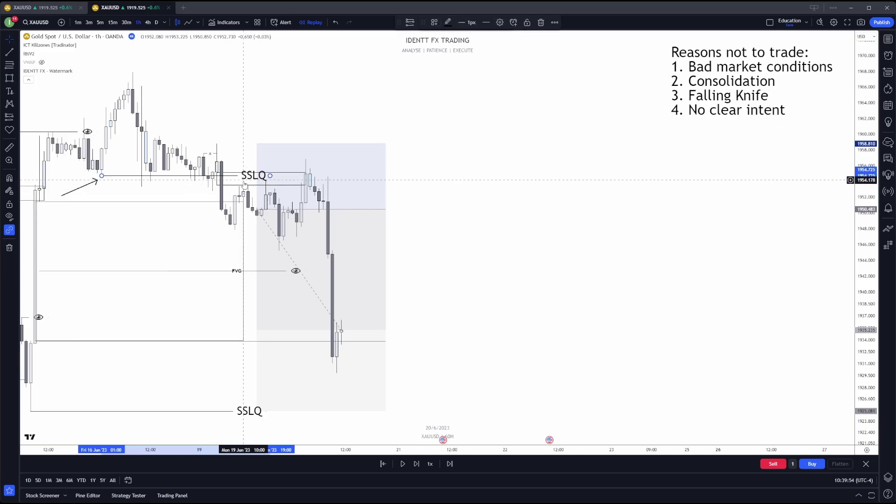
key("Delete")
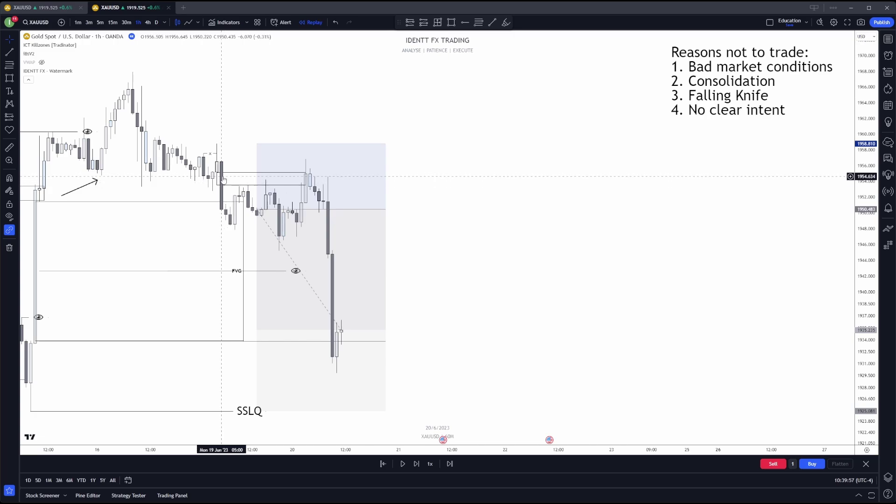
left_click_drag(216, 179, 222, 179)
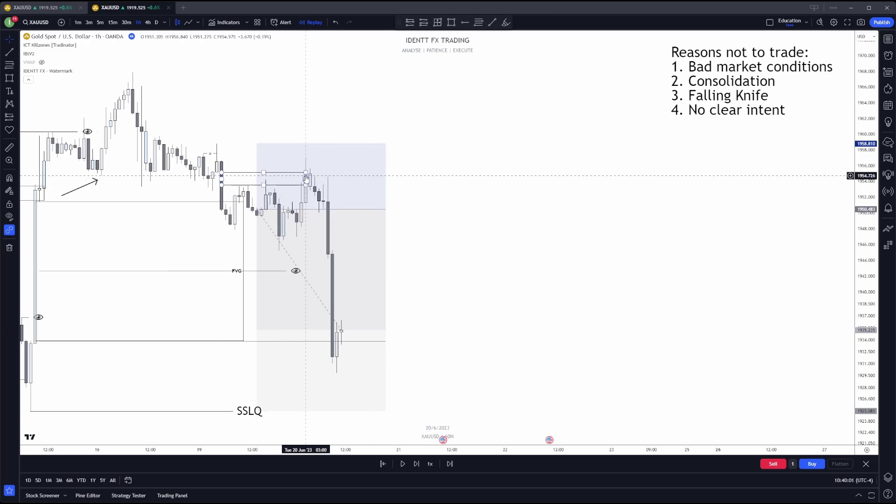
left_click_drag(306, 178, 350, 182)
left_click(336, 198)
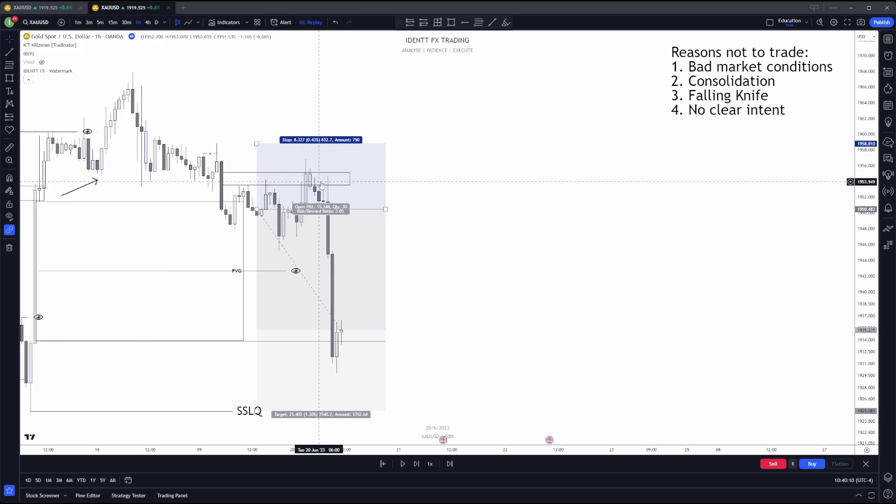
left_click(433, 255)
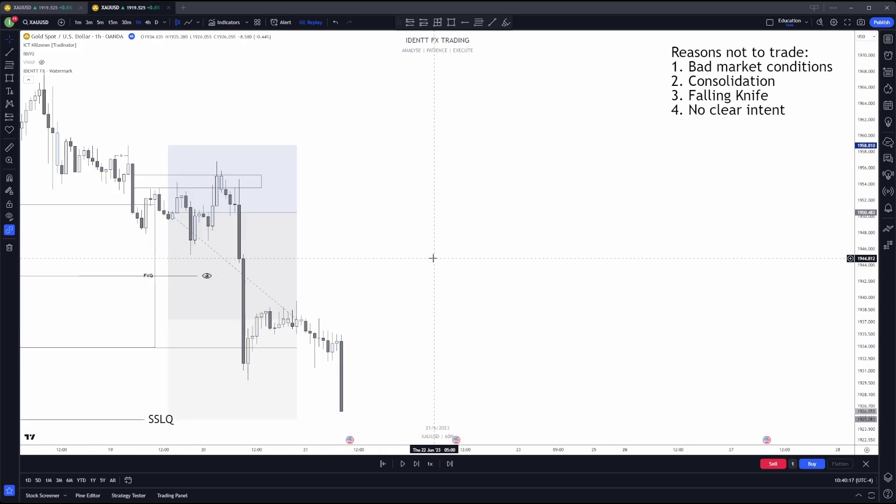
Advance the replay several candles and extend the short position box further right.
key("shift+Right")
key("shift+Right")
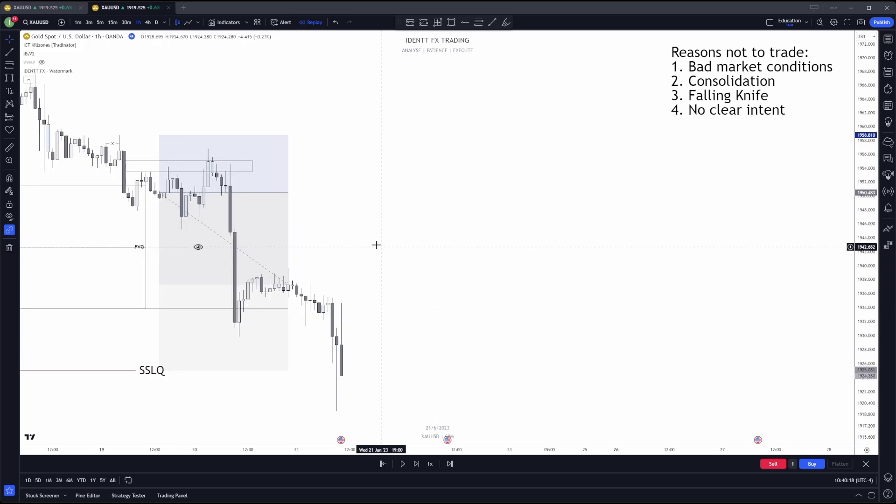
scroll(358, 231, "down", 1)
left_click_drag(344, 192, 394, 192)
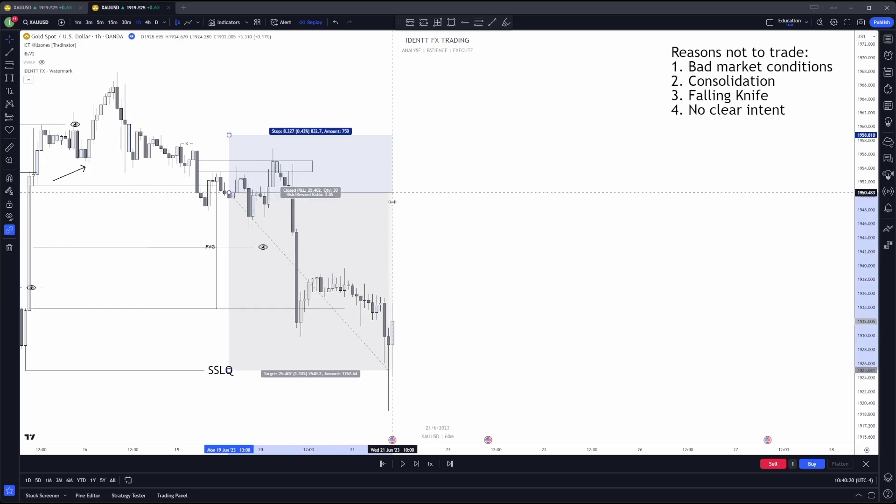
scroll(364, 352, "down", 2)
scroll(369, 376, "up", 2)
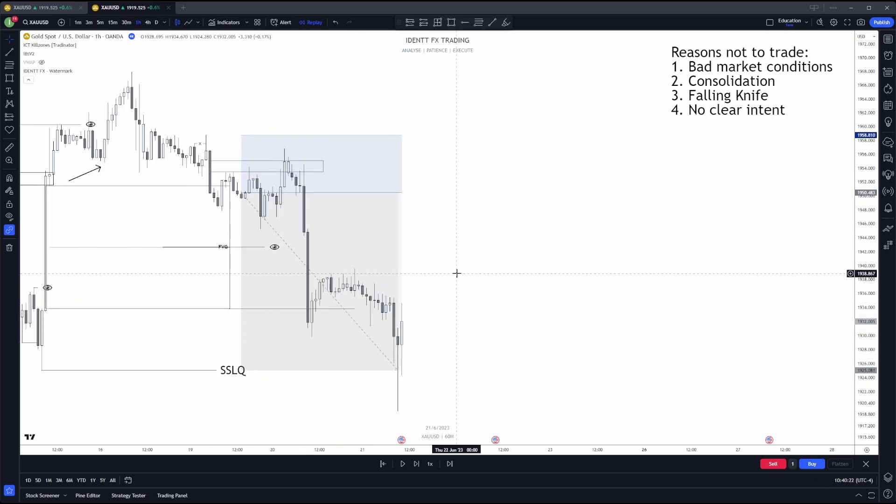
Switch the chart interval to 1 minute.
type("1")
key("Return")
key("1")
key("Return")
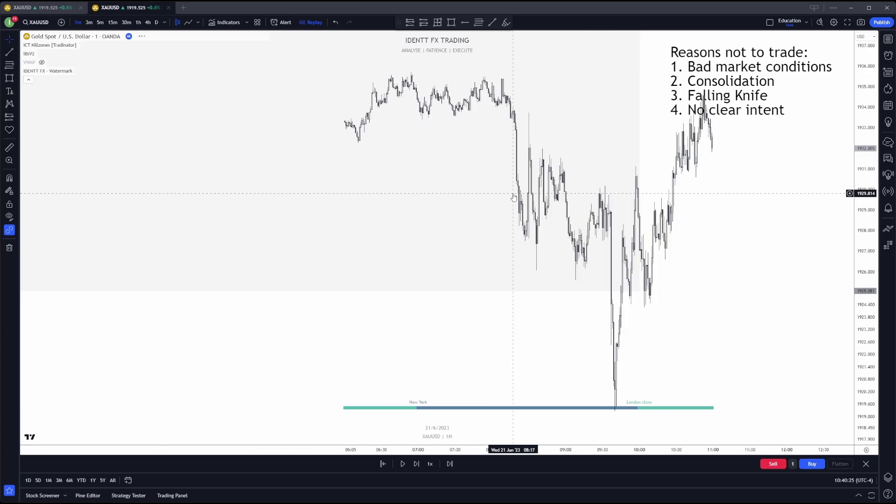
Move the 'Reasons not to trade' note to the top-right of the chart.
scroll(427, 215, "down", 4)
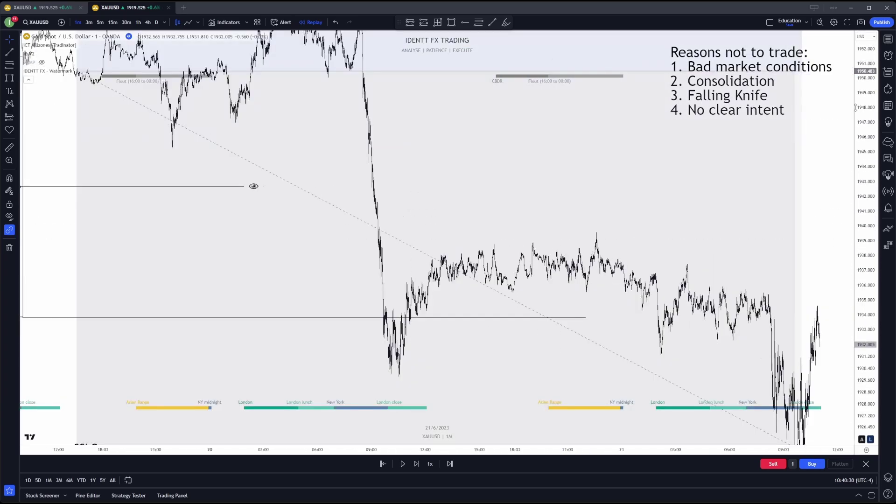
left_click_drag(824, 113, 841, 249)
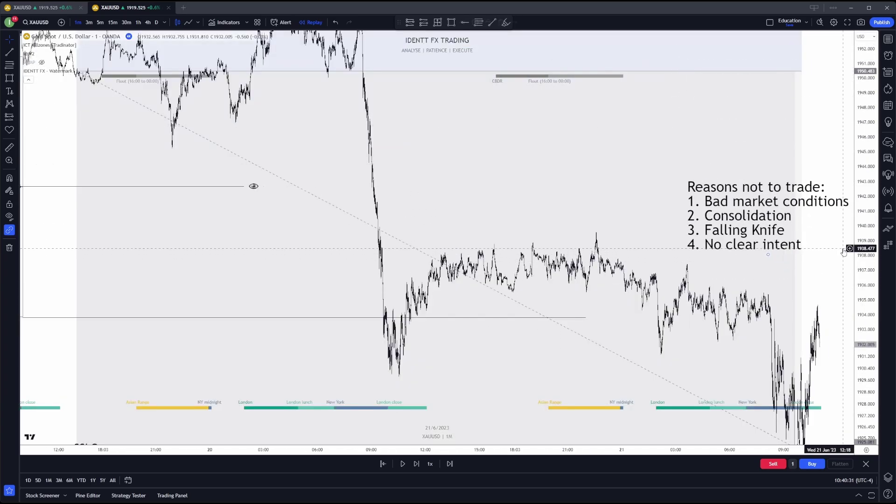
key("ctrl+z")
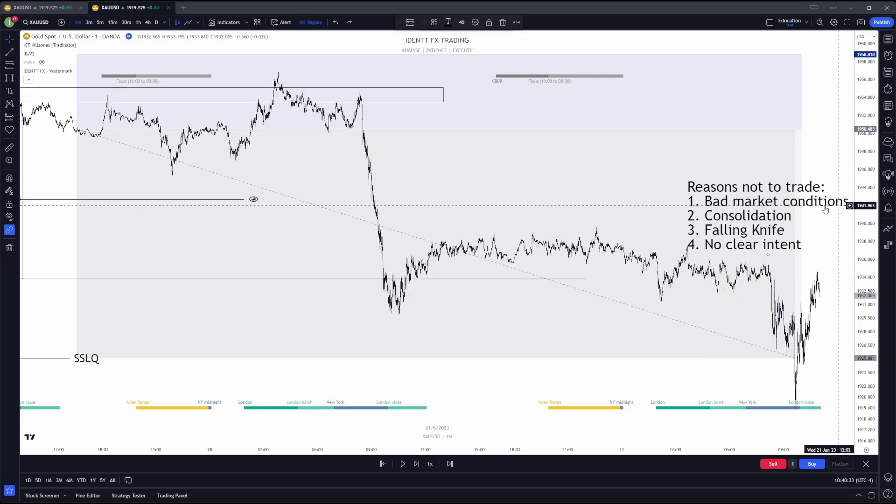
left_click_drag(826, 210, 832, 68)
Delete the short position box from the 1-minute chart.
left_click_drag(307, 119, 450, 123)
scroll(443, 125, "up", 2)
left_click_drag(866, 226, 866, 126)
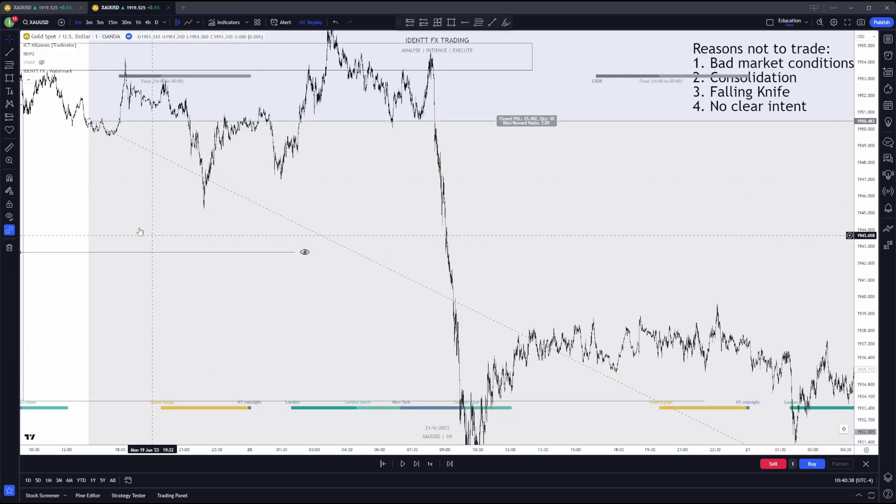
left_click_drag(65, 204, 189, 316)
scroll(182, 306, "up", 4)
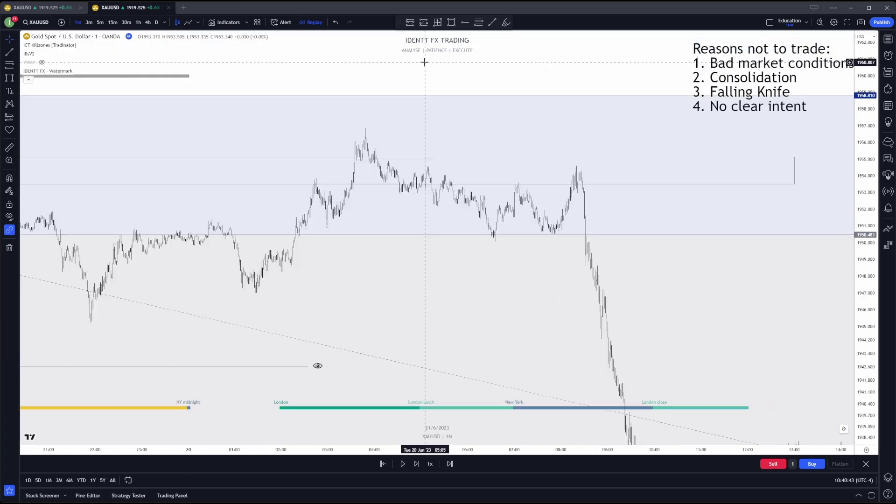
scroll(424, 62, "up", 1)
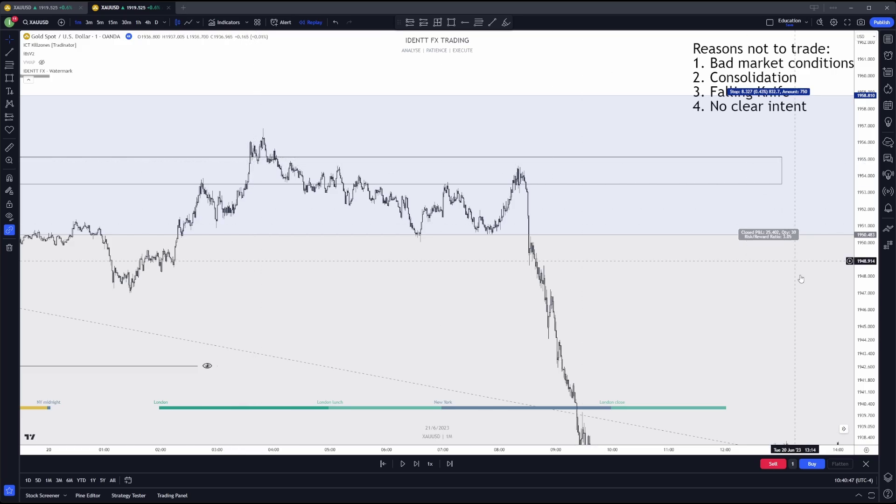
left_click_drag(869, 311, 869, 216)
left_click(423, 100)
key("Delete")
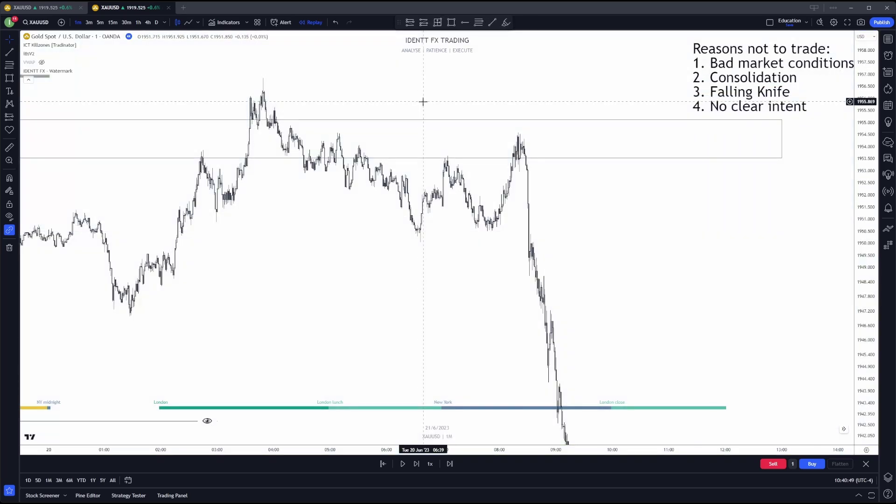
Shorten the rectangle near 1954 so it ends sooner.
mouse_move(340, 80)
left_mouse_down()
mouse_move(421, 187)
mouse_move(482, 171)
mouse_move(386, 172)
left_mouse_up()
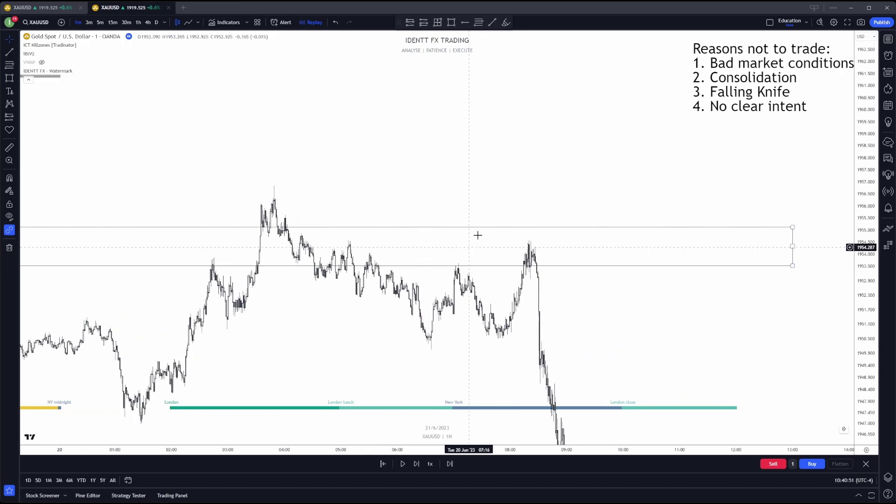
mouse_move(792, 246)
left_mouse_down()
mouse_move(274, 245)
mouse_move(327, 242)
left_mouse_up()
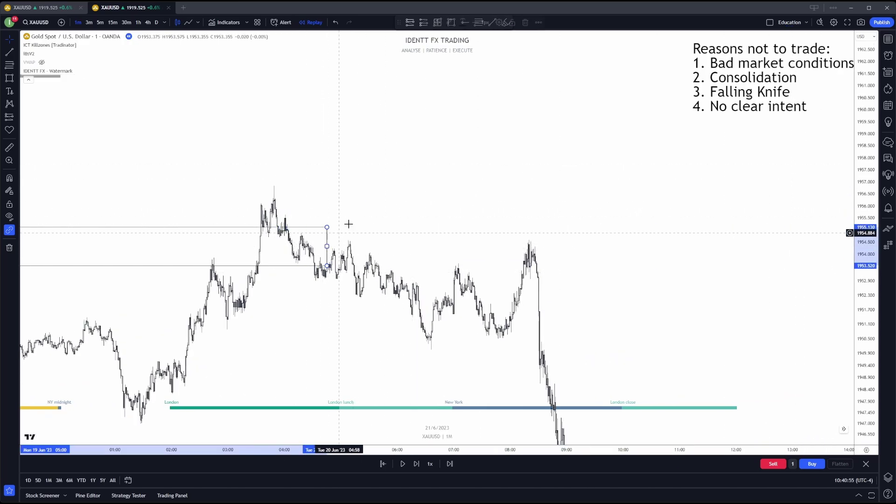
left_click(355, 215)
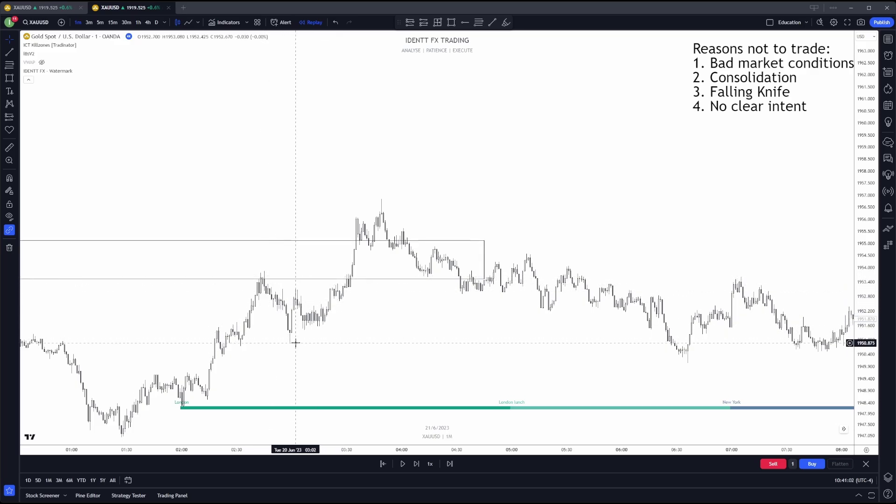
Draw a short horizontal trend line along the swing highs near 03:40.
left_click(10, 51)
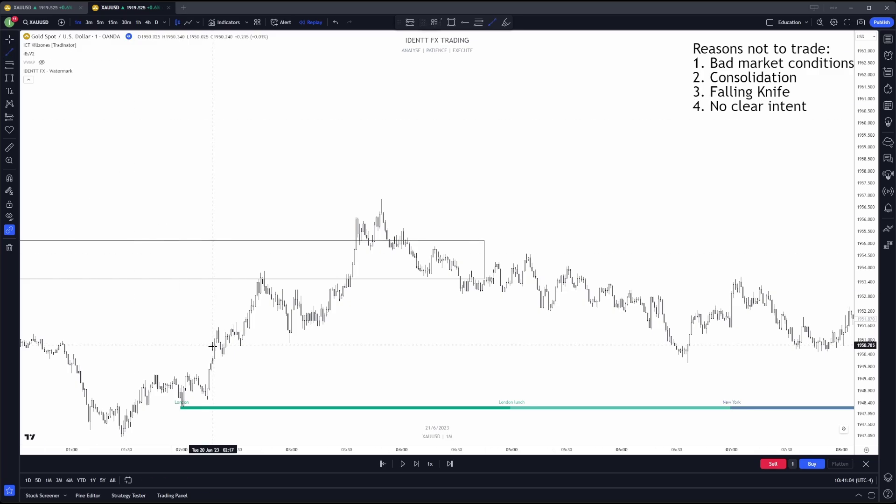
left_click(240, 347)
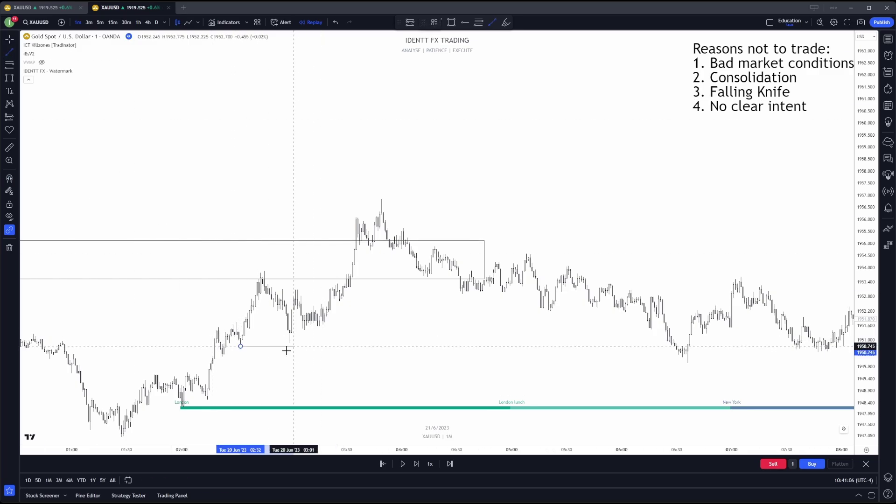
key("Escape")
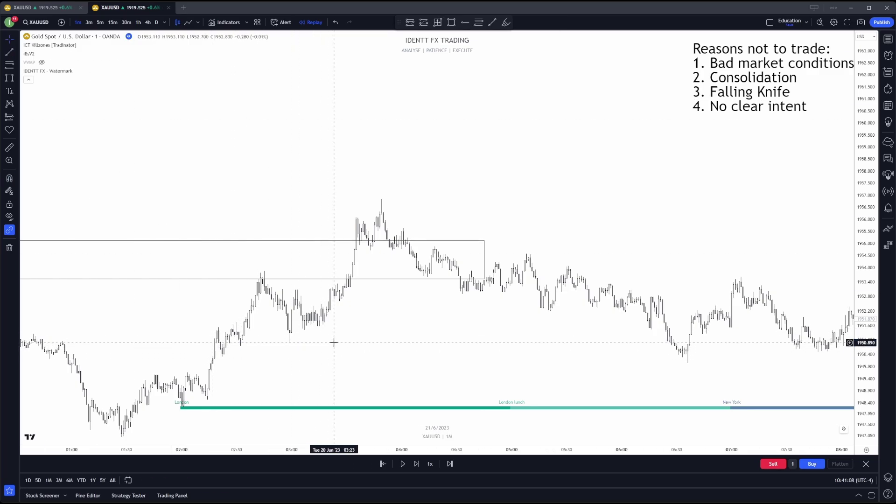
scroll(795, 309, "up", 1)
scroll(794, 309, "up", 1)
left_click_drag(294, 195, 389, 190)
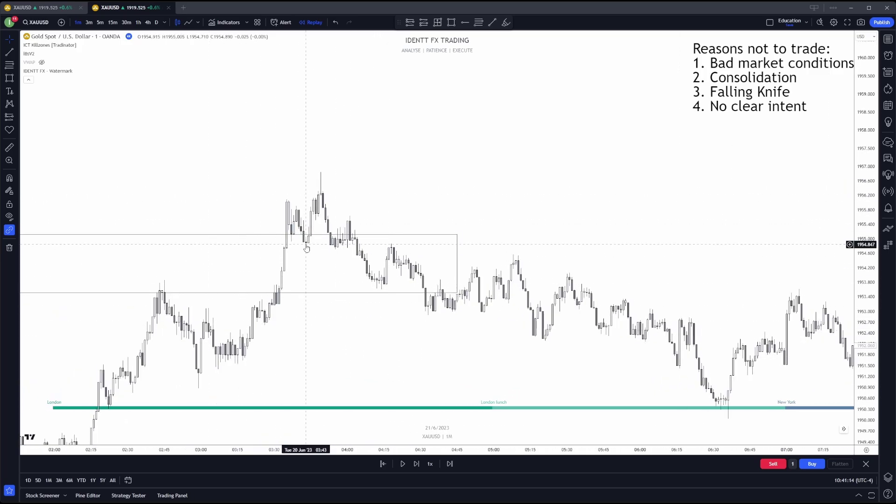
left_click(9, 53)
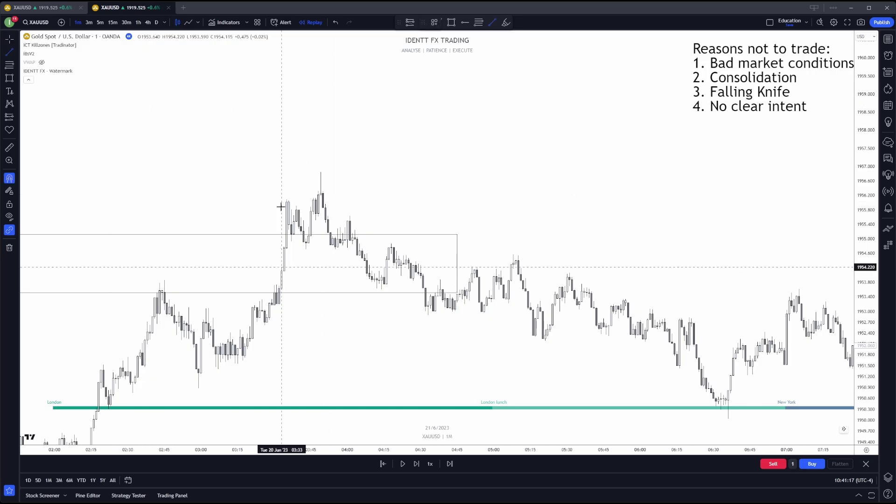
left_click_drag(286, 197, 313, 200)
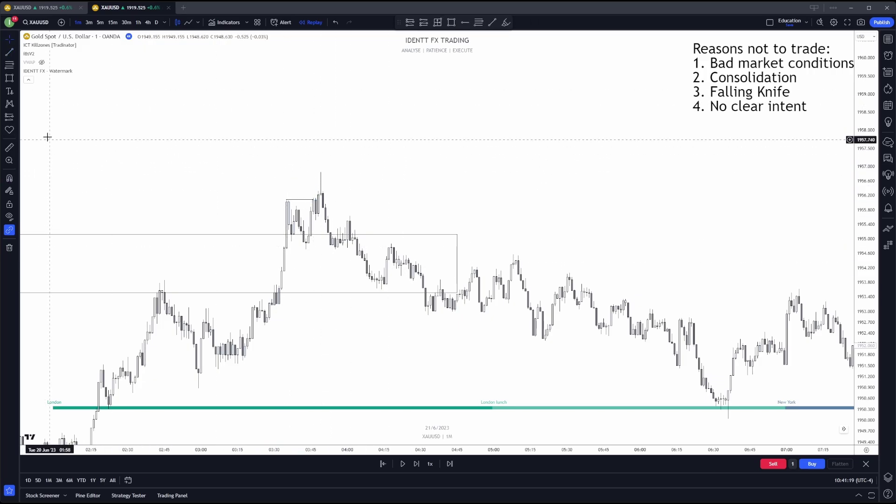
Start a zigzag path with the path drawing tool.
left_click(18, 80)
left_click(40, 144)
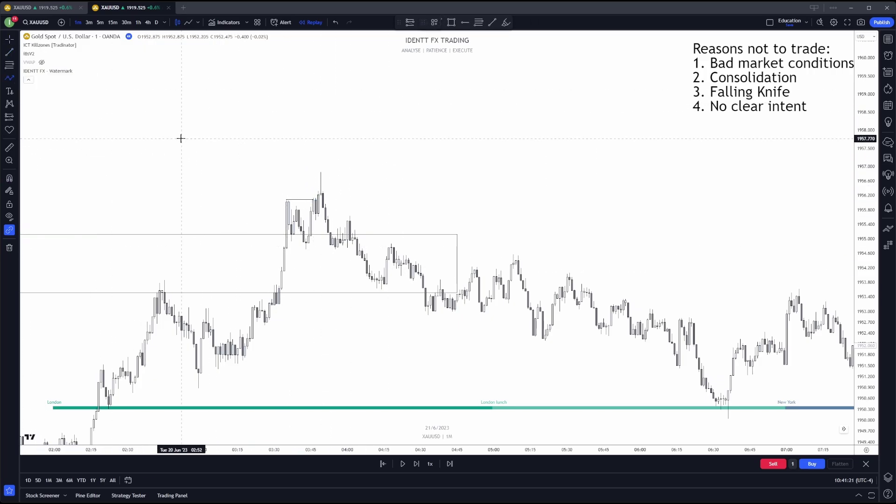
left_click(176, 163)
Finish the zigzag path and then delete it.
left_click(201, 94)
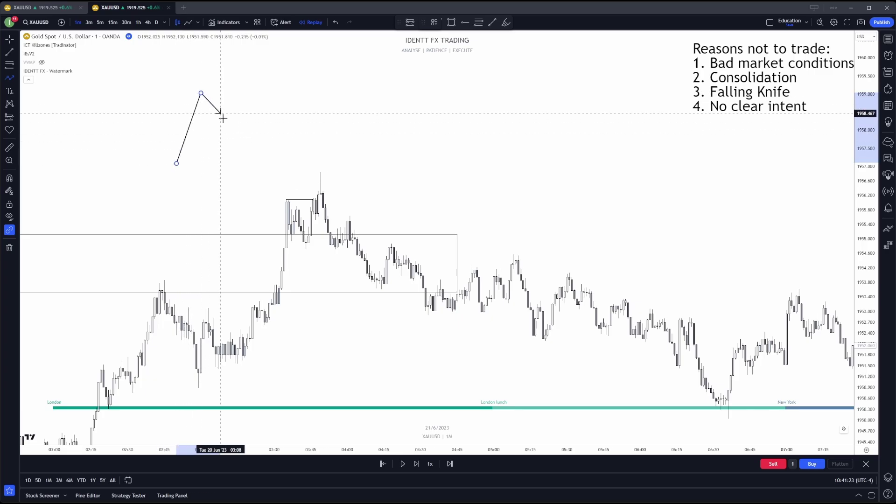
left_click(227, 147)
left_click(250, 73)
left_click(281, 191)
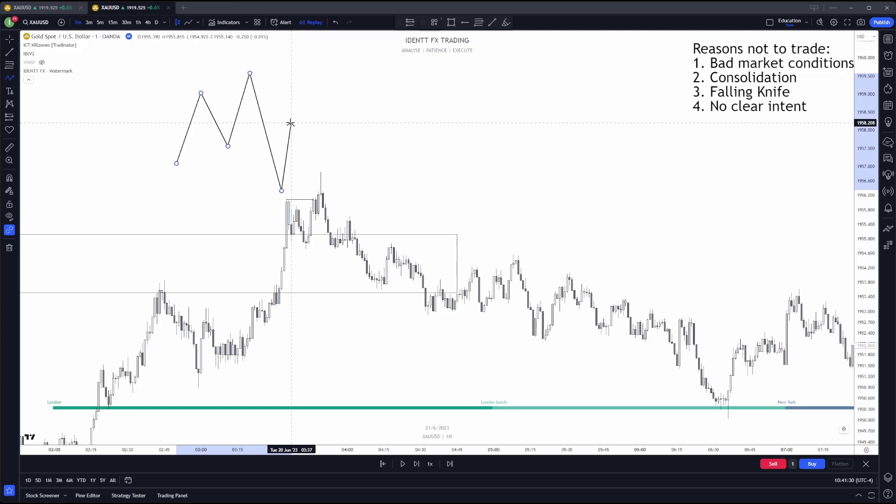
left_click(292, 123)
double_click(396, 371)
key("Delete")
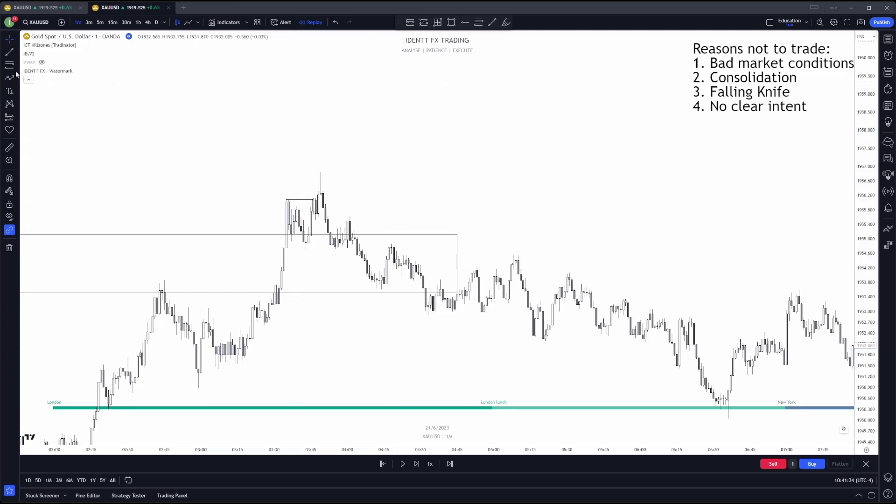
Apply the x template to the swing-high line and draw an MSS line under the pullback.
double_click(302, 200)
left_click(402, 324)
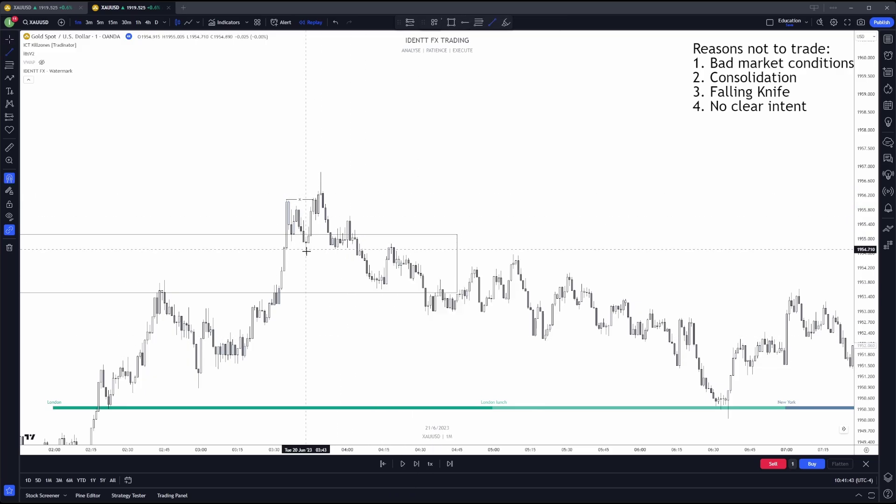
left_click(306, 251)
left_click(358, 250)
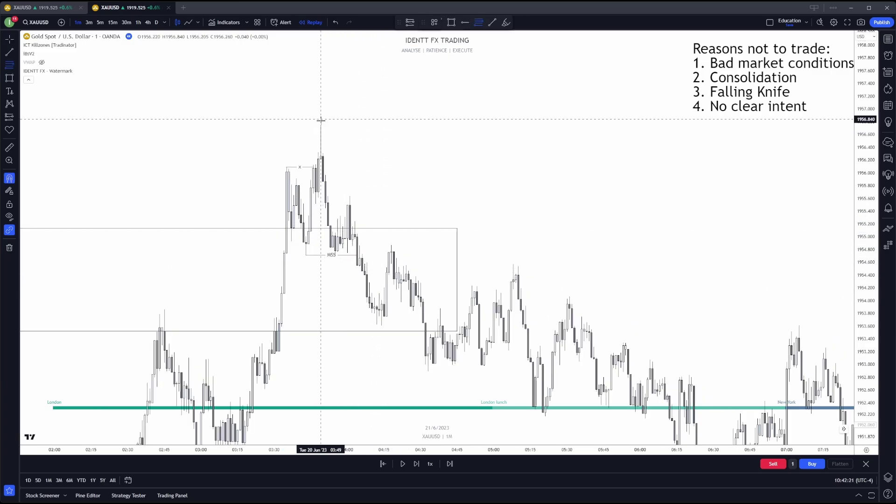
Measure the price range down from the 1956.84 high.
mouse_move(321, 120)
left_mouse_down()
mouse_move(411, 276)
mouse_move(412, 330)
mouse_move(398, 328)
left_mouse_up()
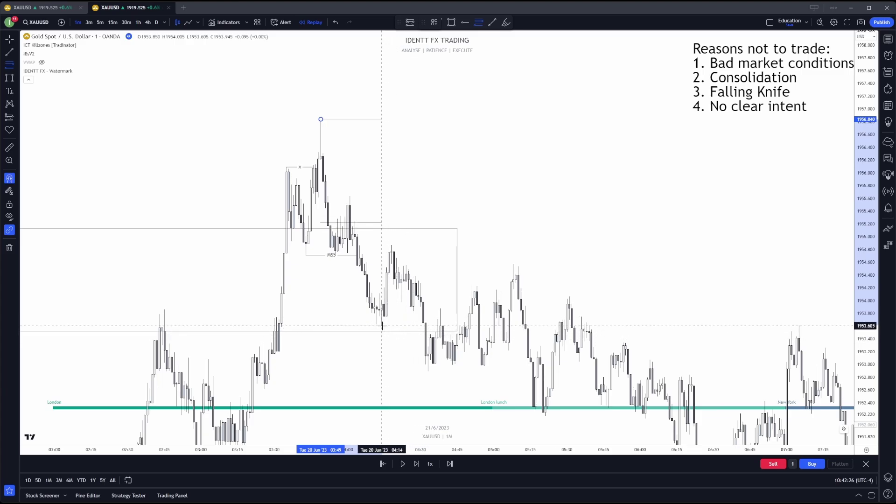
left_click_drag(382, 325, 382, 326)
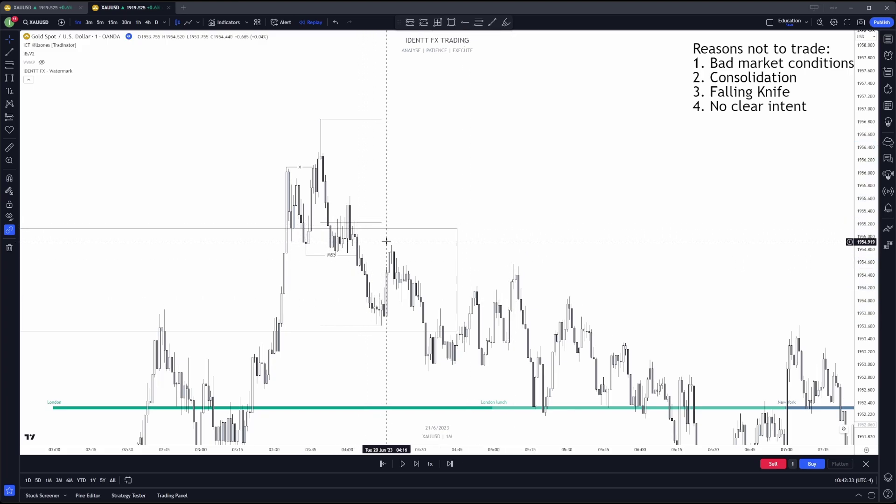
scroll(387, 239, "up", 1)
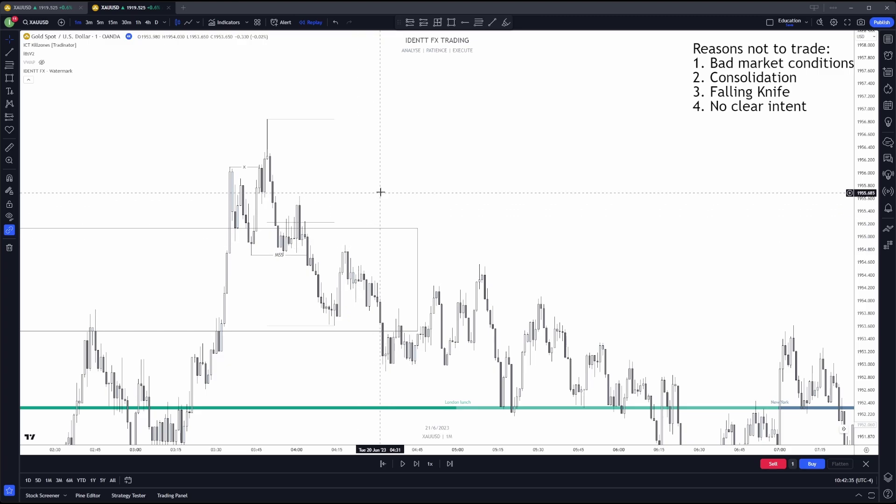
Switch the chart to 2-minute candles and reshape the drawing near the MSS mark.
type("1")
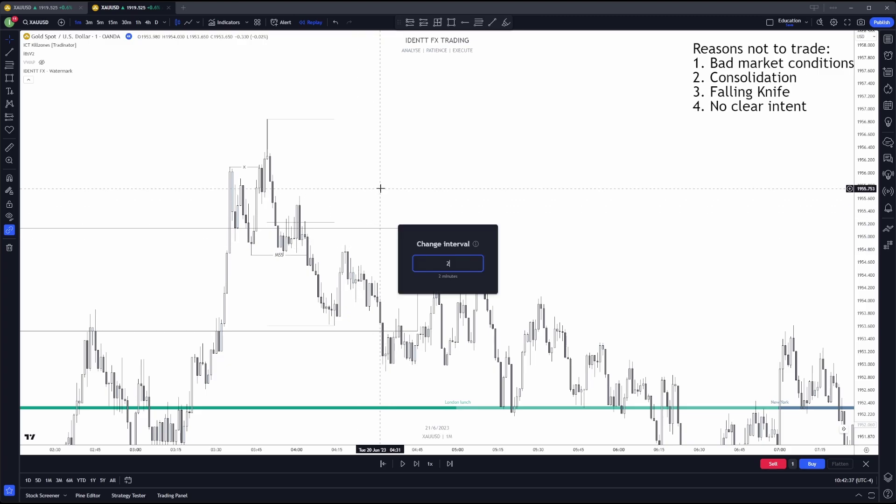
key("Return")
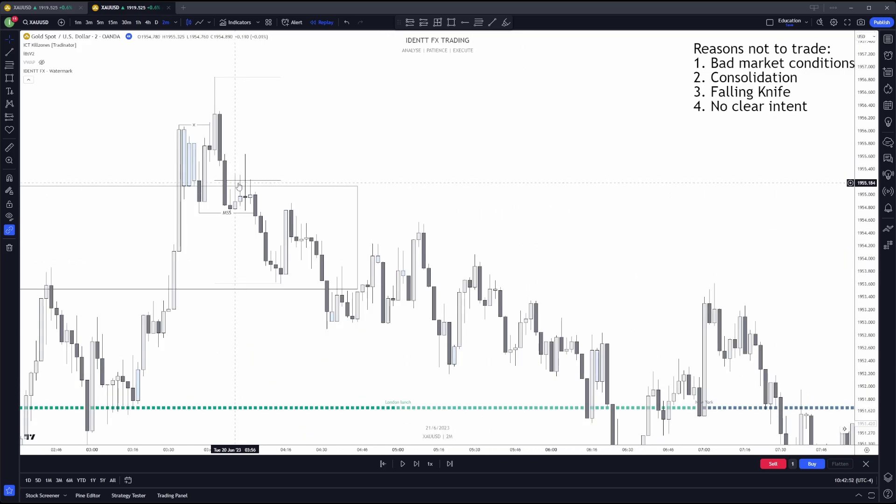
left_click_drag(214, 78, 246, 133)
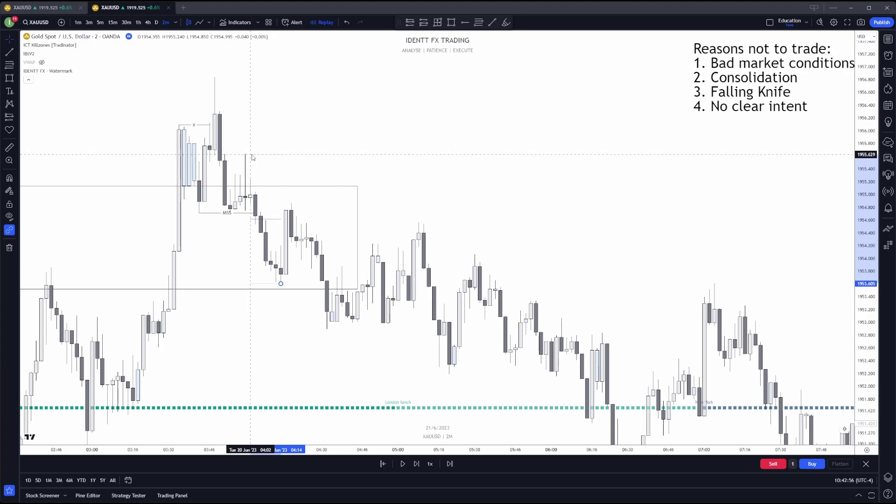
left_click(323, 128)
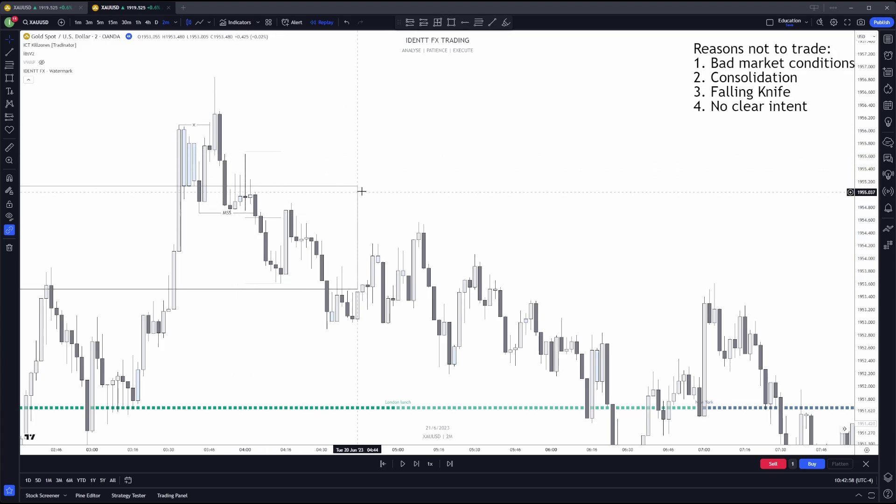
Draw a small rectangle just after the MSS candle, then select the Short Position tool.
left_click(10, 78)
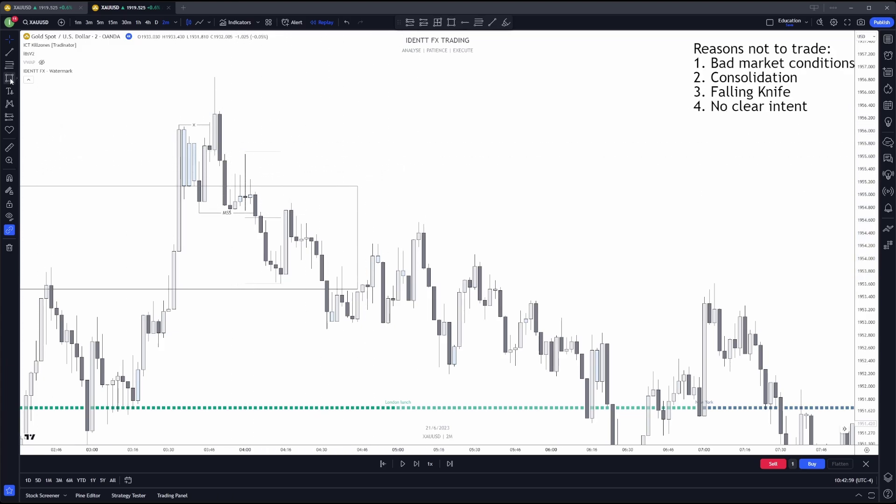
left_click(253, 210)
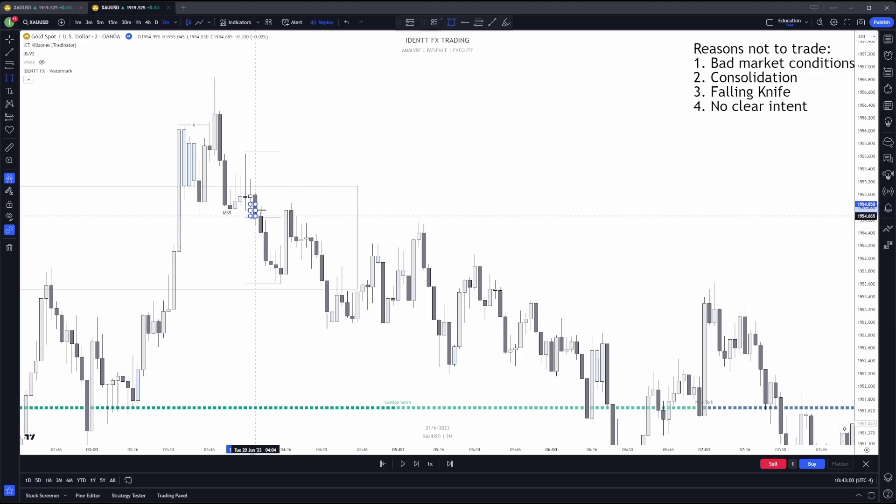
left_click(301, 212)
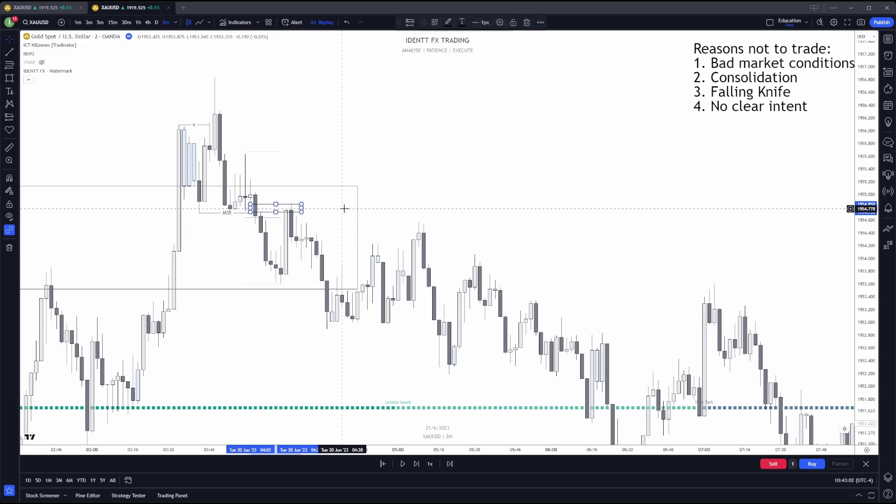
left_click(16, 117)
left_click(39, 136)
Tighten the short's stop to 0.908 for 1.5 R:R and drag its target down to 1948.231.
left_click(286, 212)
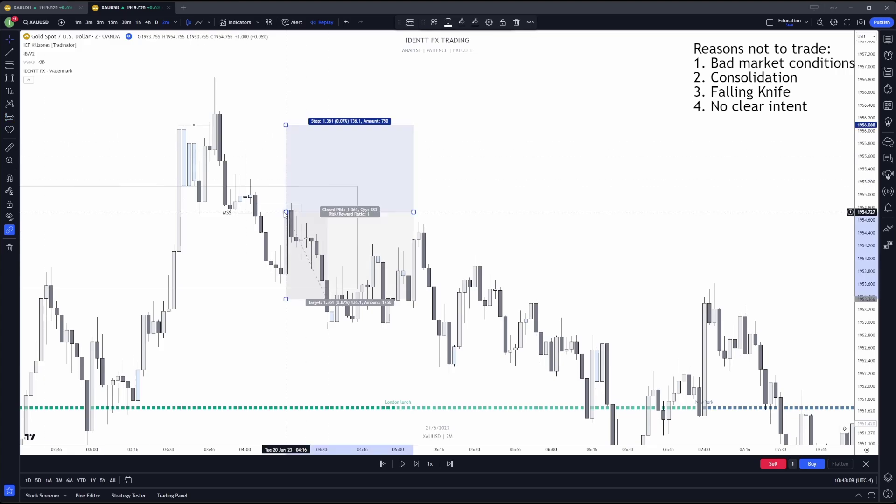
left_click_drag(286, 125, 246, 155)
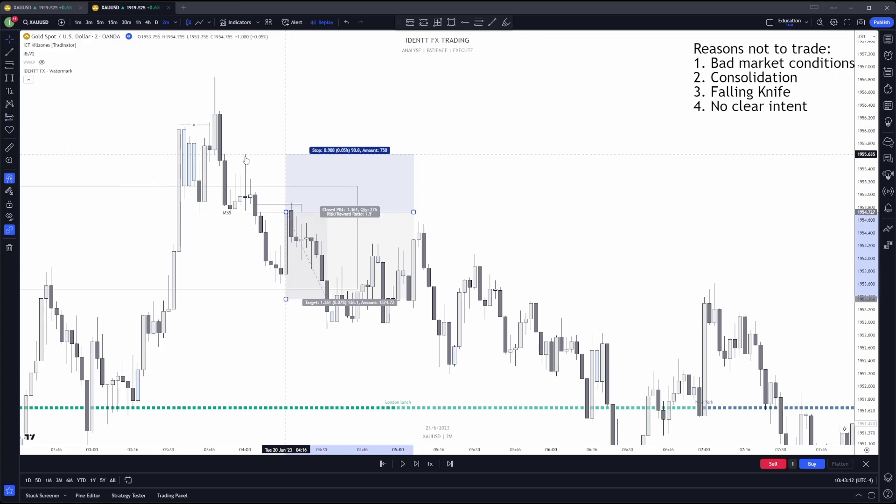
scroll(677, 224, "down", 5)
left_click_drag(729, 249, 660, 176)
left_click_drag(725, 196, 586, 122)
scroll(747, 173, "down", 2)
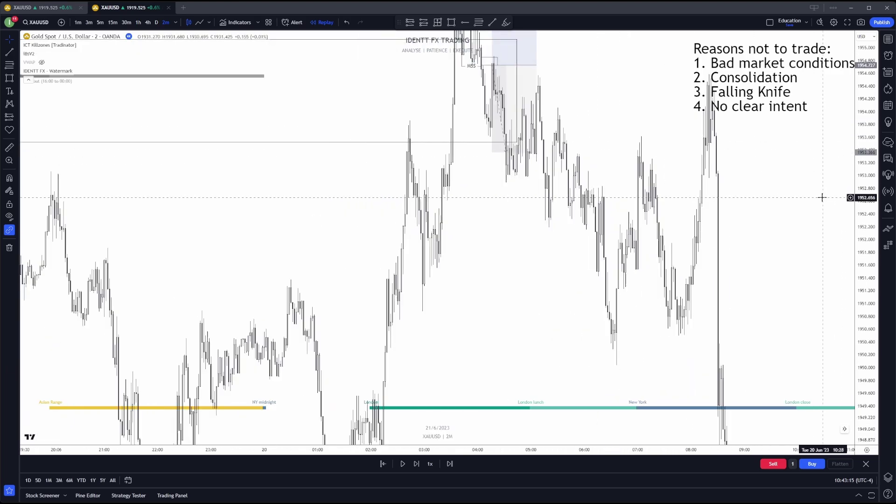
left_click_drag(871, 142, 871, 293)
left_click_drag(633, 294, 575, 196)
left_click_drag(434, 87, 458, 337)
left_click(395, 304)
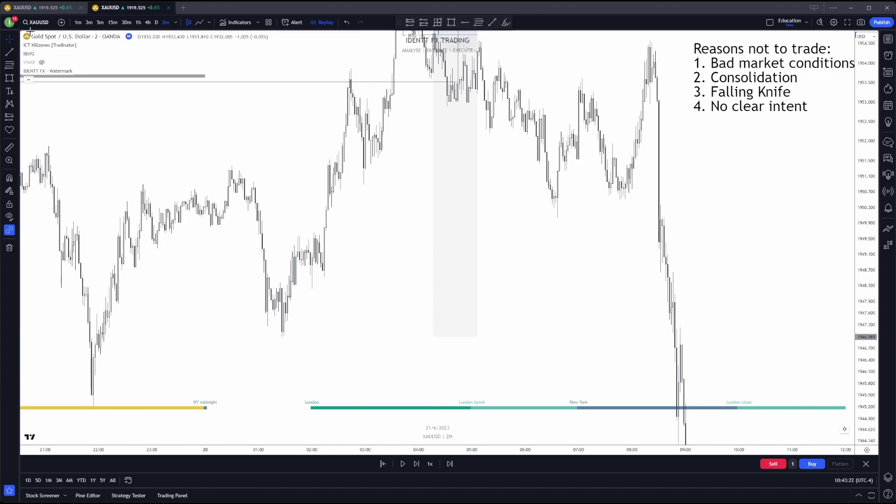
Draw a trend line from the 01:26 low to 05:02.
left_click(9, 52)
left_click(282, 337)
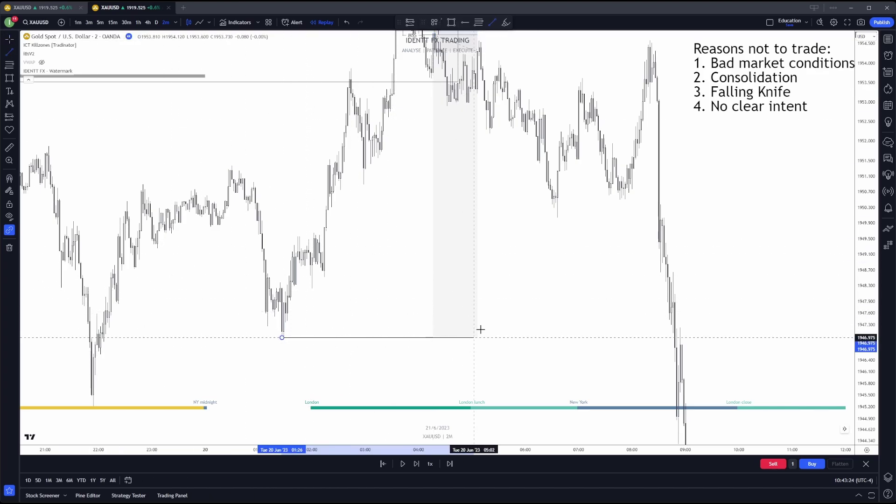
left_click(478, 338)
Stretch the short position further right and raise its stop edge.
left_click_drag(518, 259, 513, 357)
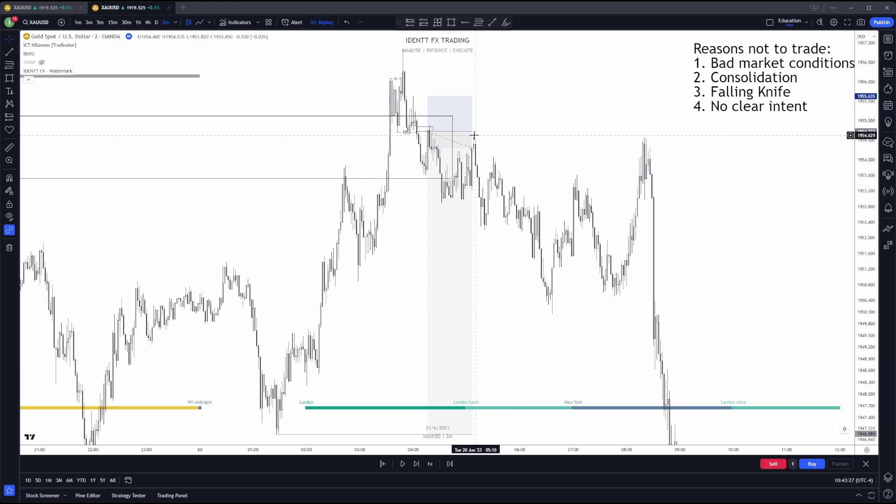
left_click_drag(472, 132, 590, 233)
scroll(416, 159, "up", 2)
left_click(382, 158)
left_click_drag(382, 158, 354, 125)
left_click_drag(637, 215, 589, 110)
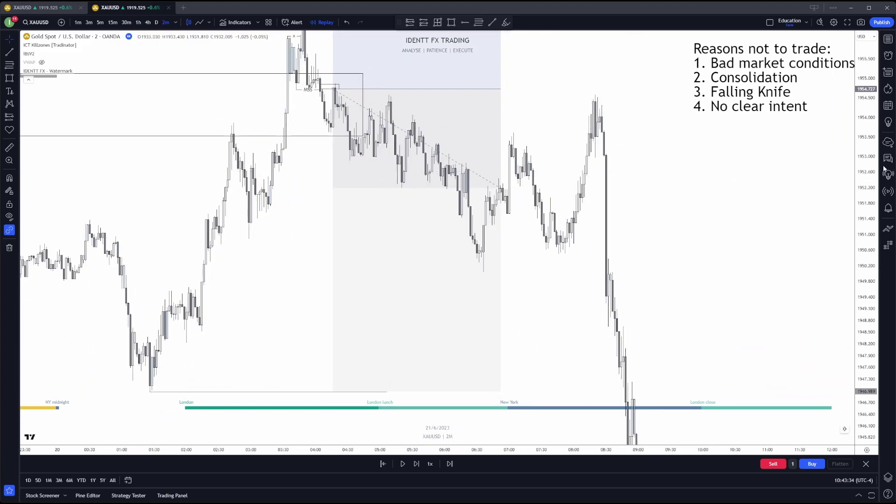
left_click_drag(868, 180, 867, 280)
left_click(480, 274)
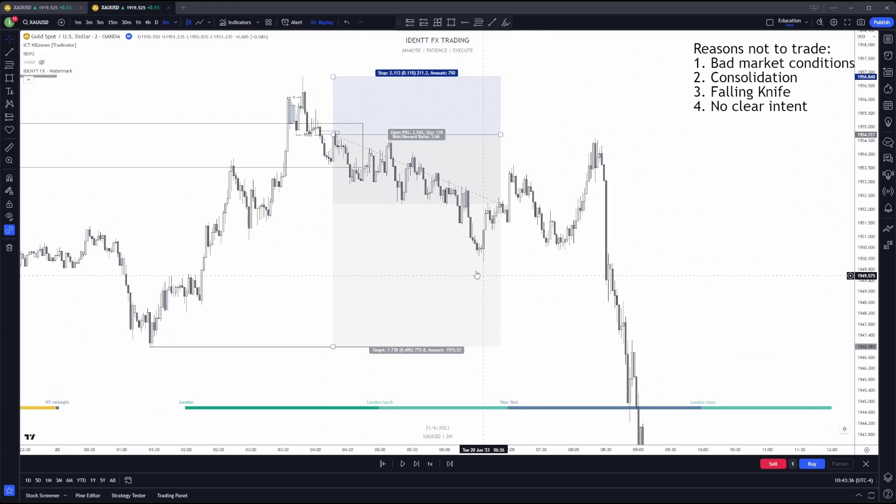
Pull the position's target down toward the FVG line and extend its duration further right.
scroll(442, 144, "down", 7)
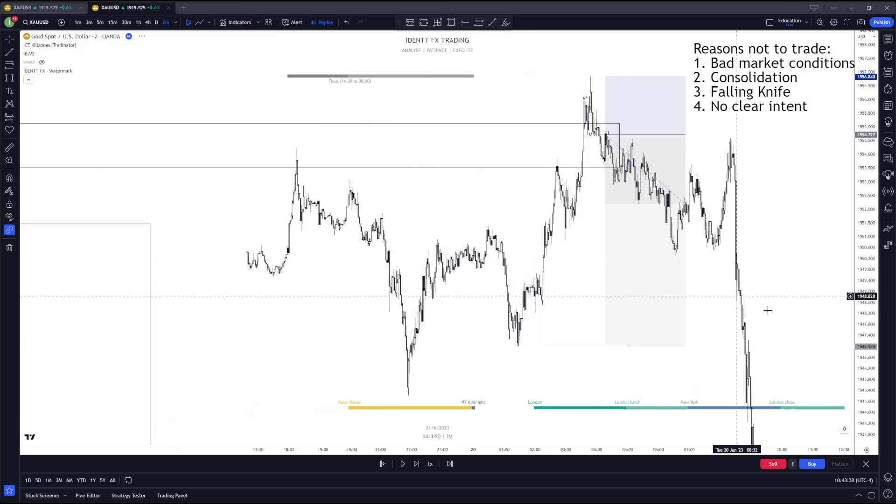
left_click_drag(770, 313, 545, 131)
scroll(551, 137, "down", 4)
left_click_drag(543, 163, 544, 282)
left_click_drag(602, 196, 508, 334)
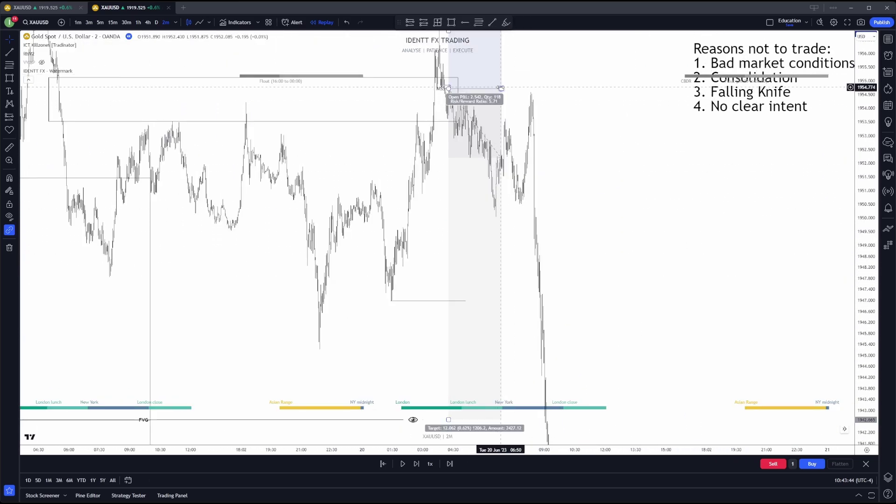
left_click_drag(501, 89, 592, 93)
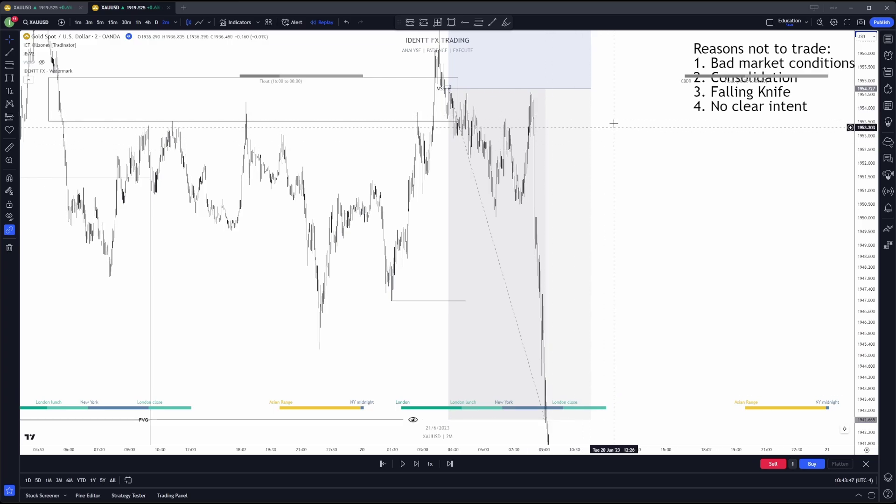
Lower the position's stop edge back down and bring the later candles into view.
left_click_drag(615, 125, 612, 226)
left_click_drag(456, 140, 453, 174)
scroll(464, 183, "up", 4)
left_click_drag(528, 229, 744, 256)
scroll(584, 210, "up", 7)
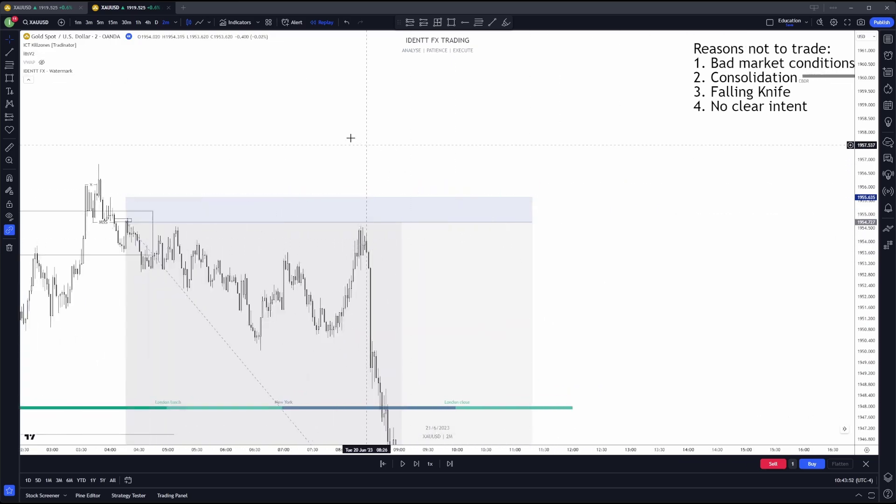
left_click_drag(285, 135, 518, 163)
scroll(439, 169, "up", 3)
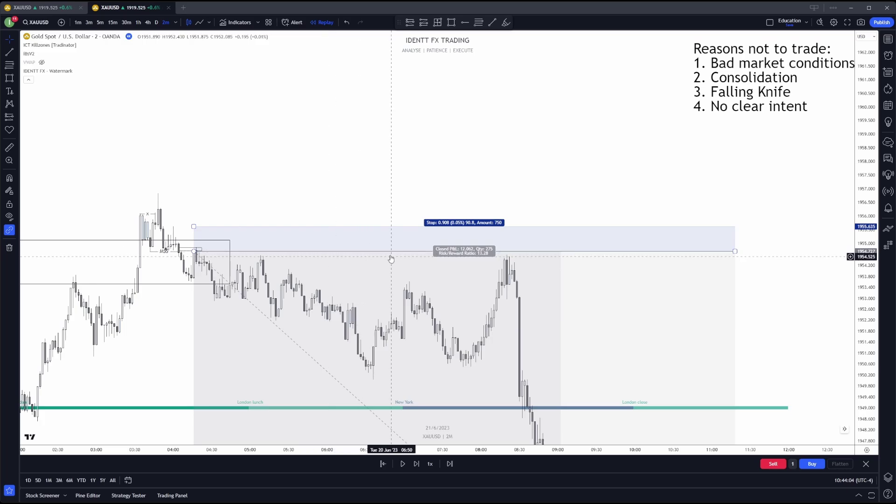
Drag the short position's target down onto the SSLQ level at 1925.025.
scroll(356, 176, "down", 5)
left_click_drag(827, 269, 690, 160)
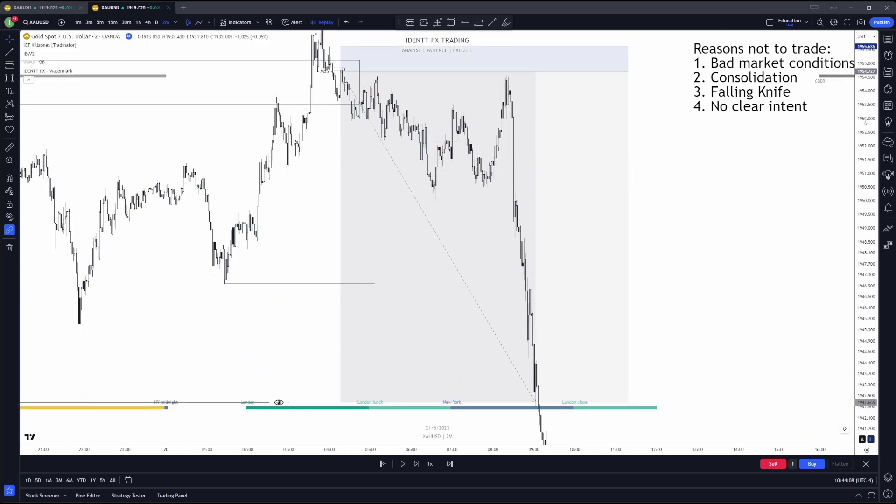
left_click_drag(866, 146, 865, 371)
left_click_drag(709, 355, 628, 201)
scroll(628, 201, "down", 3)
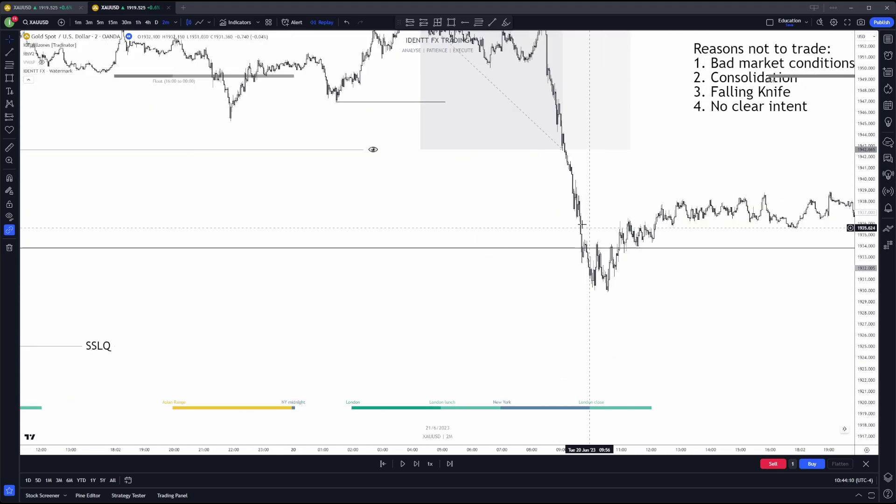
left_click_drag(548, 212, 555, 232)
left_click_drag(427, 169, 450, 368)
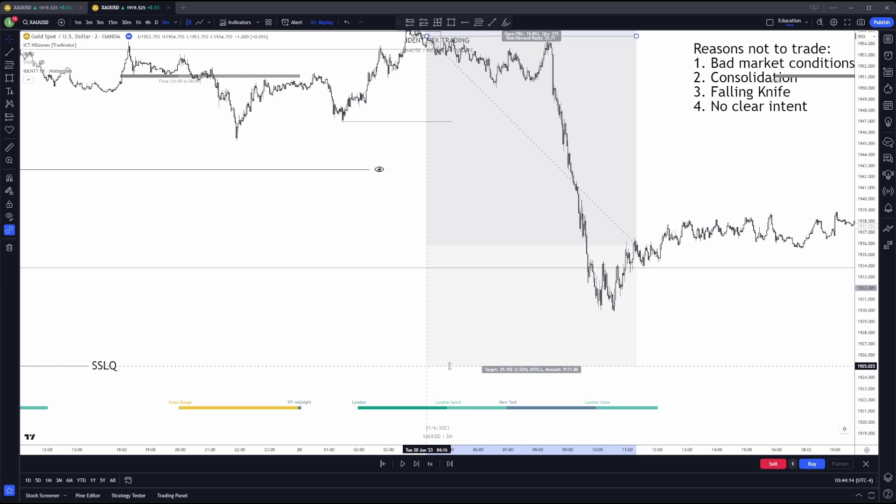
left_click_drag(378, 298, 357, 365)
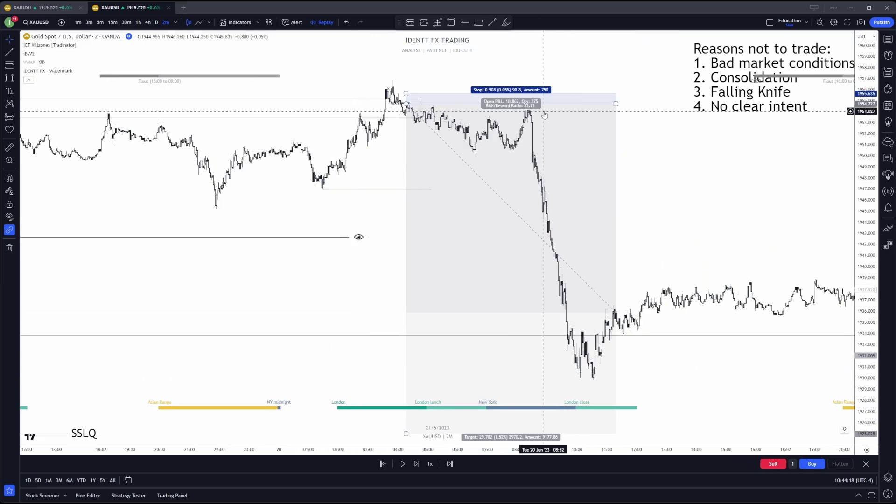
Extend the position box right into 21 June and select the 'Reasons not to trade' note.
scroll(562, 215, "down", 5)
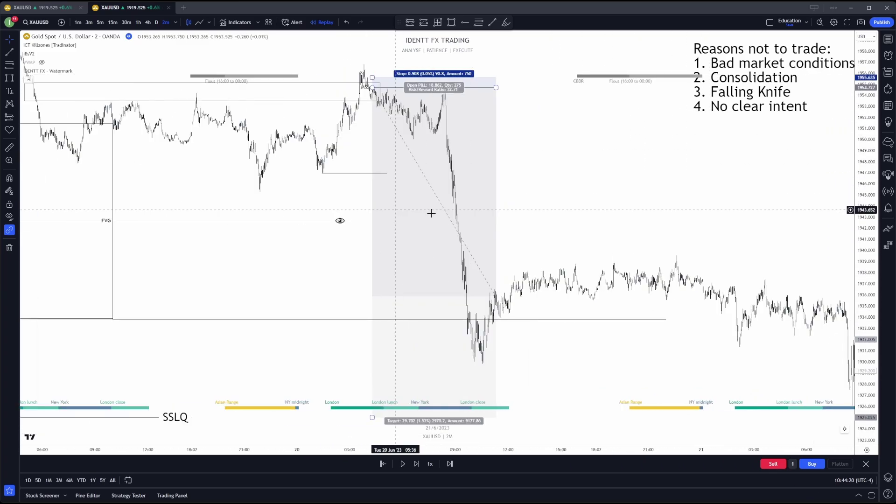
left_click_drag(563, 220, 383, 202)
left_click_drag(279, 79, 554, 146)
left_click_drag(663, 276, 629, 180)
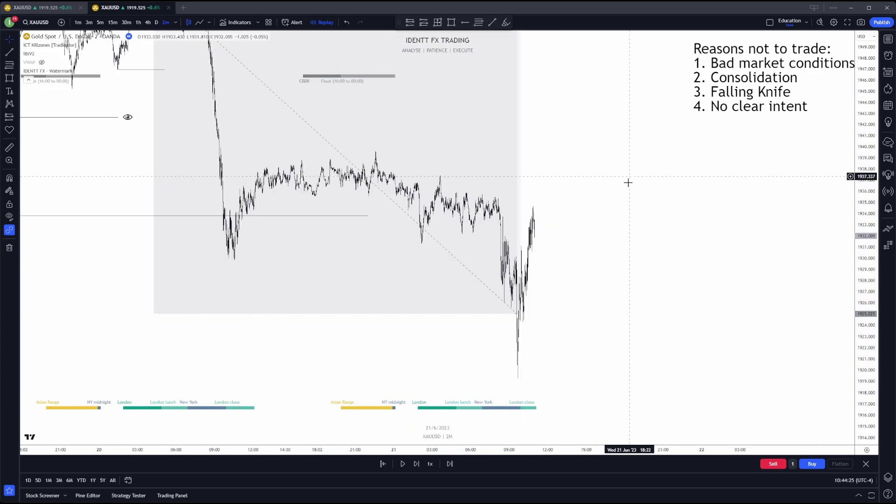
left_click_drag(609, 133, 647, 295)
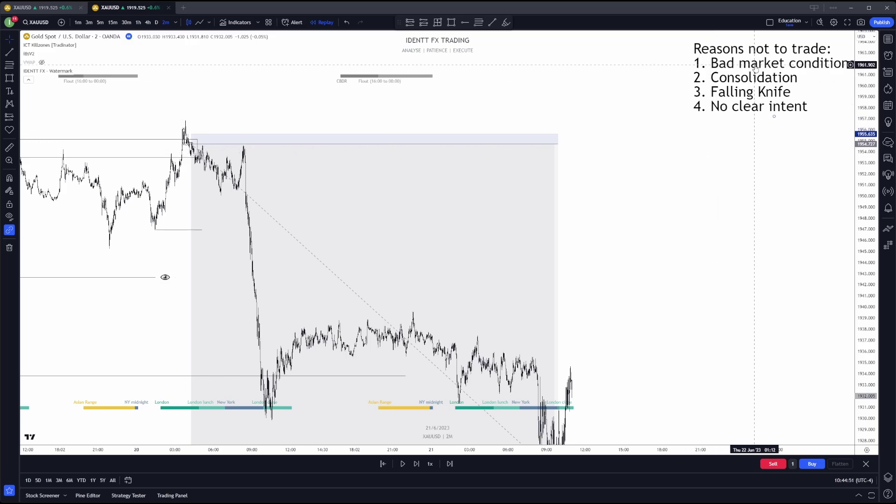
left_click(734, 67)
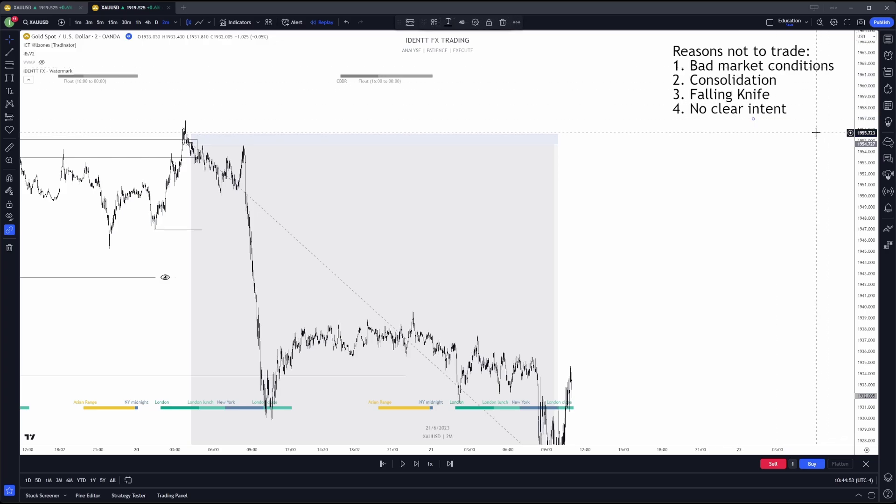